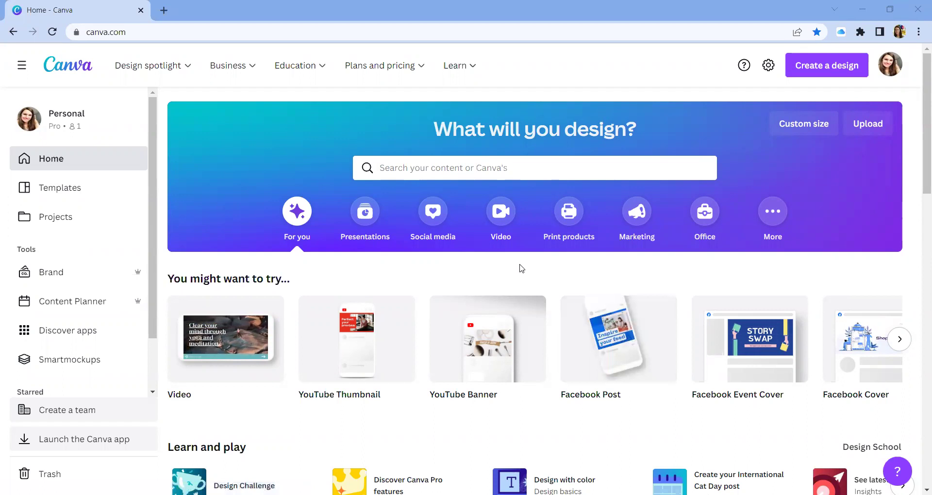
Search the templates for "document" and create a blank Document design.
left_click(502, 167)
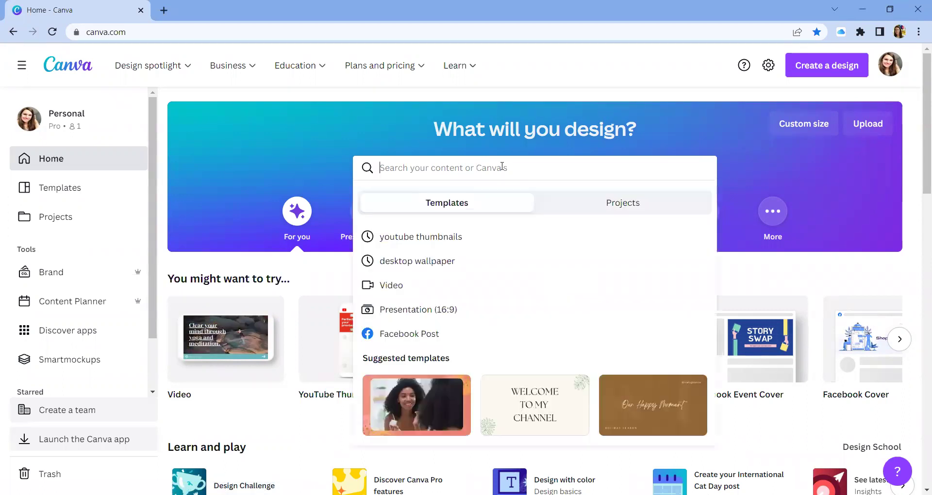
type("docu")
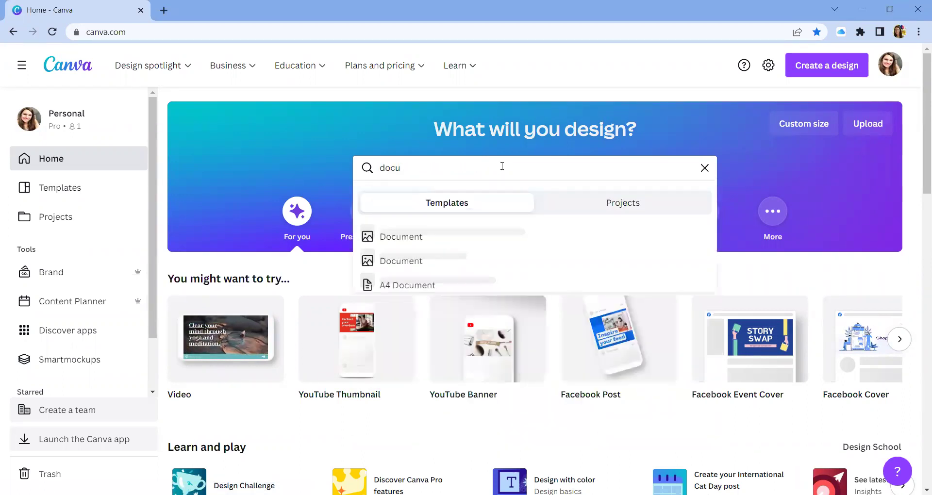
type("ment")
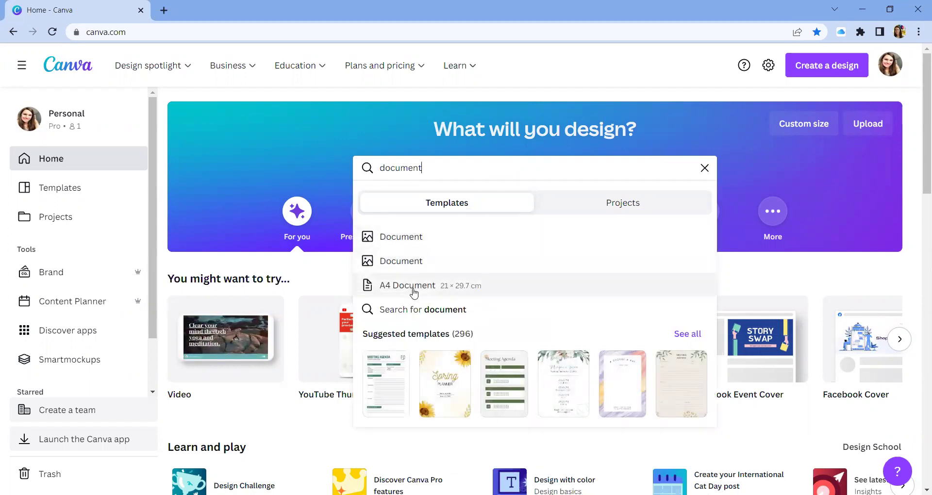
left_click(681, 344)
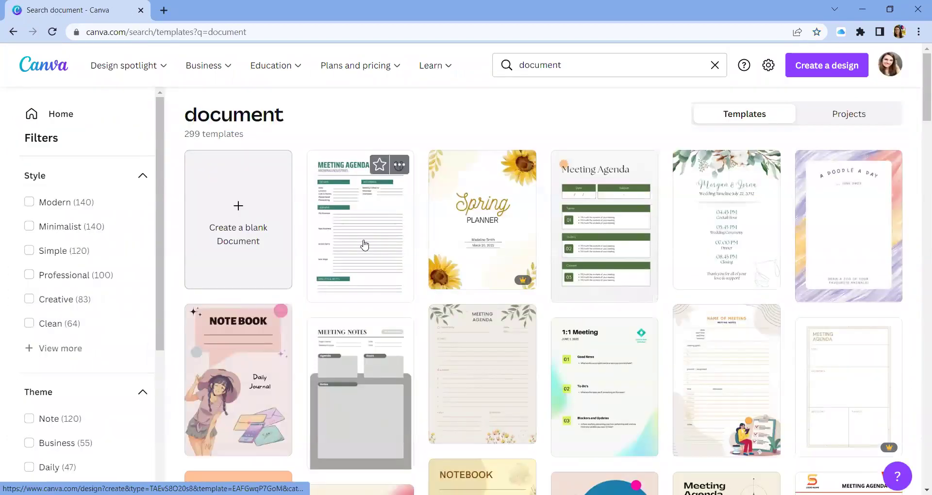
left_click(217, 214)
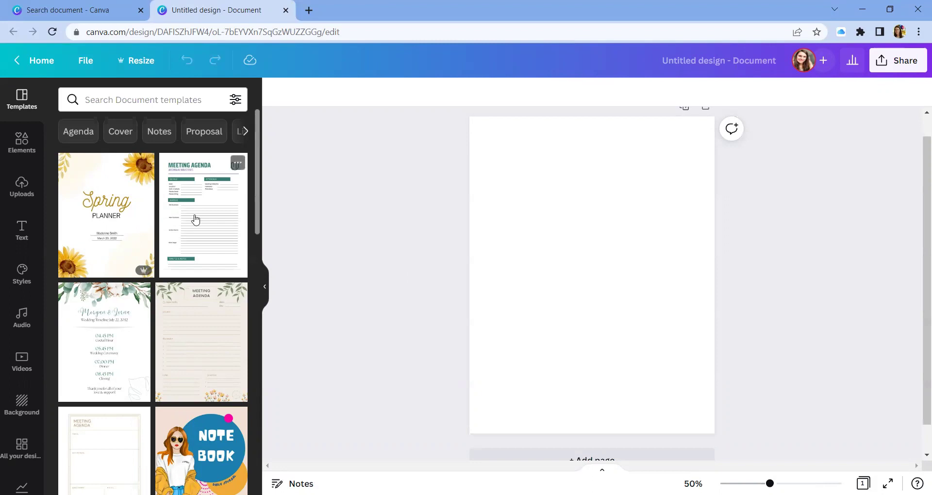
Add a circle from the Lines & Shapes elements and place it in the upper-left area of the page.
mouse_move(137, 200)
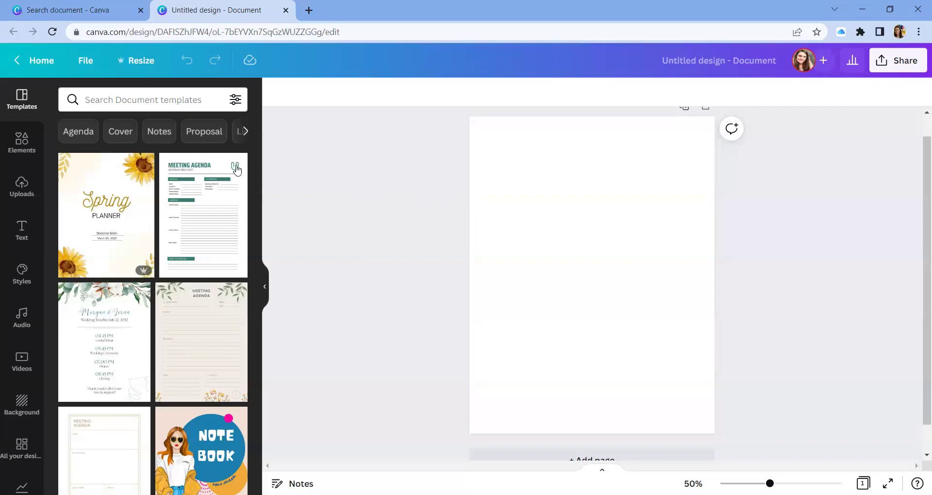
left_click(16, 139)
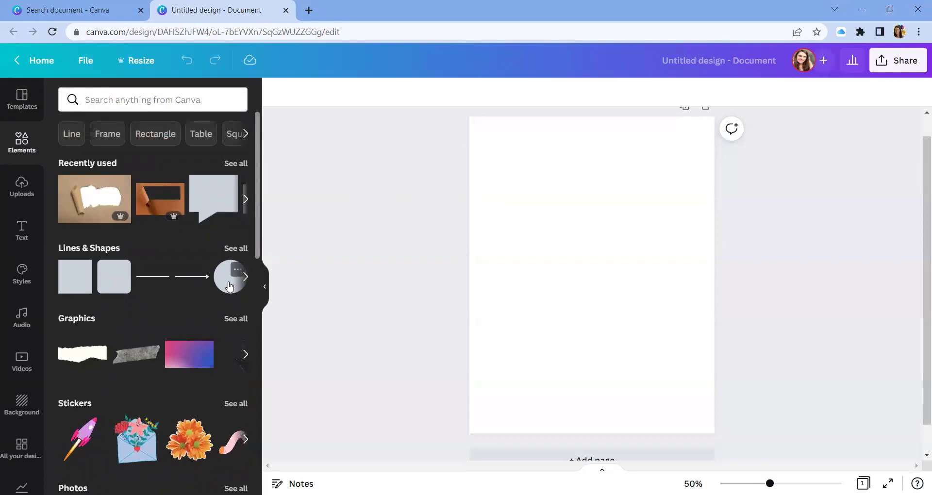
left_click(234, 248)
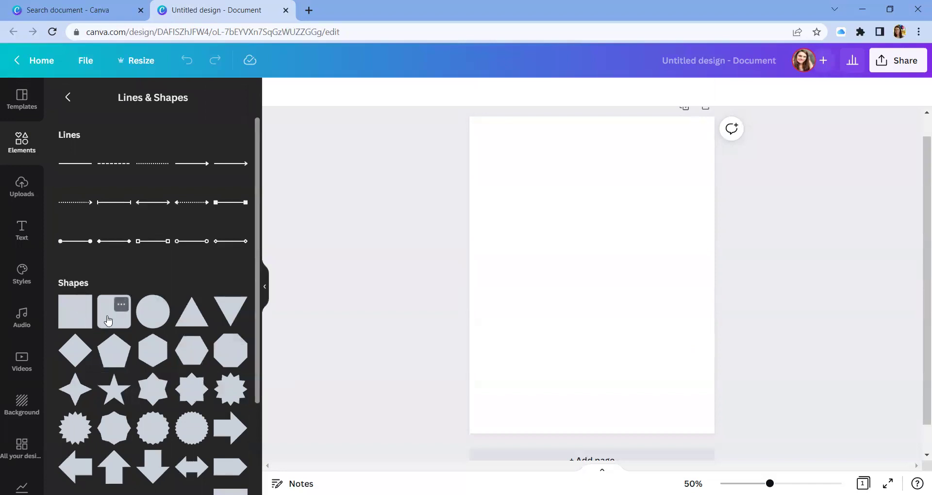
scroll(107, 320, "down", 2)
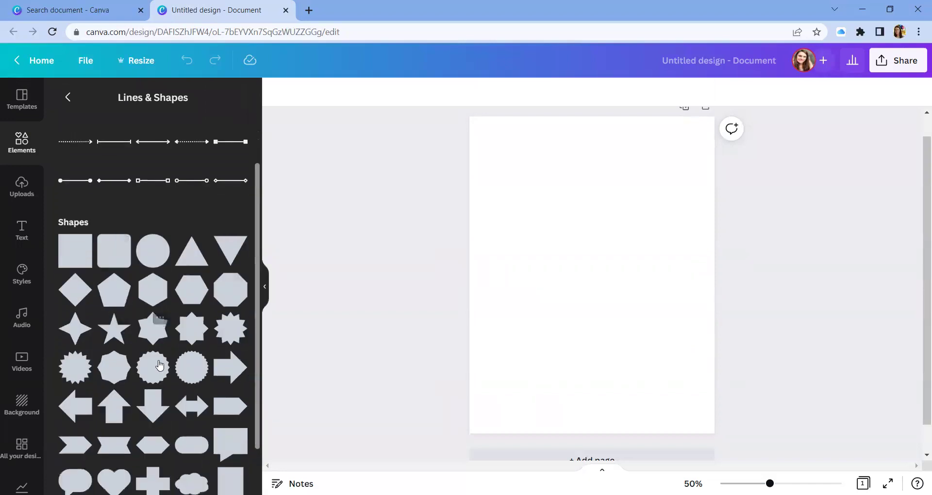
left_click(152, 250)
left_click_drag(600, 281, 534, 209)
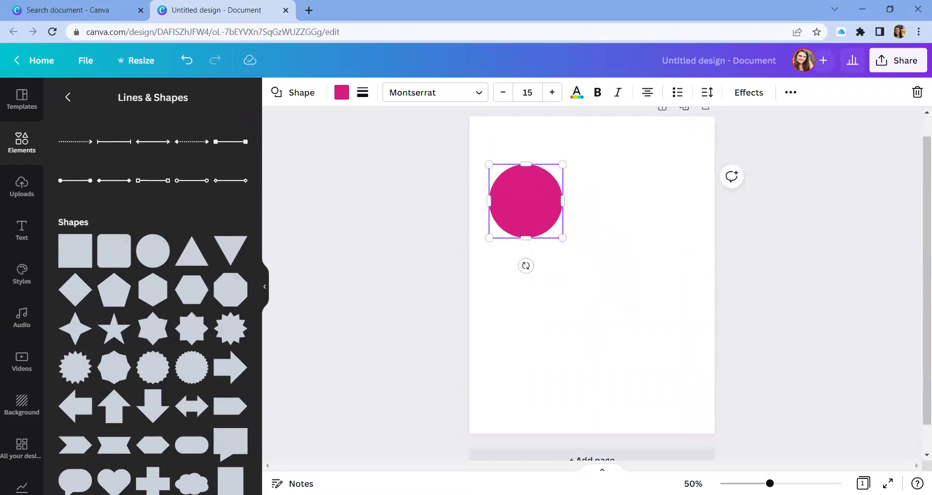
Shrink the circle to less than half its size and move it down near the page's left edge.
scroll(592, 271, "up", 5)
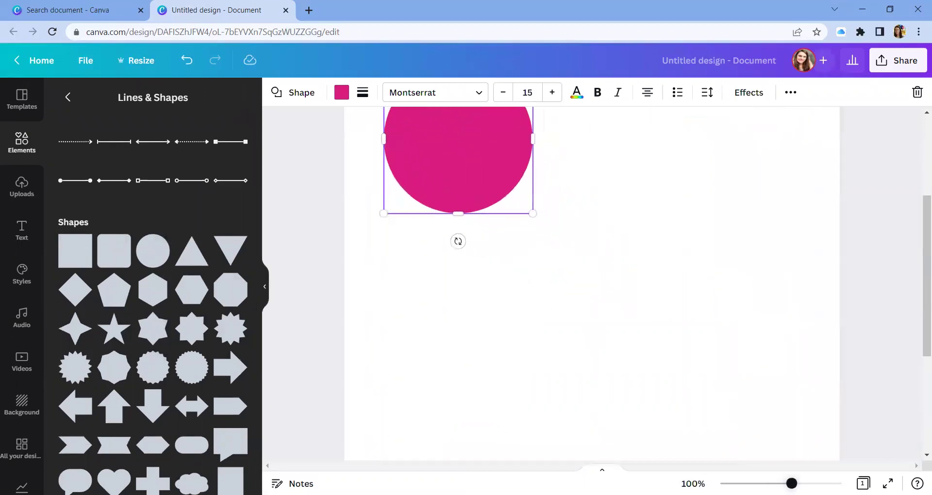
scroll(592, 271, "down", 3)
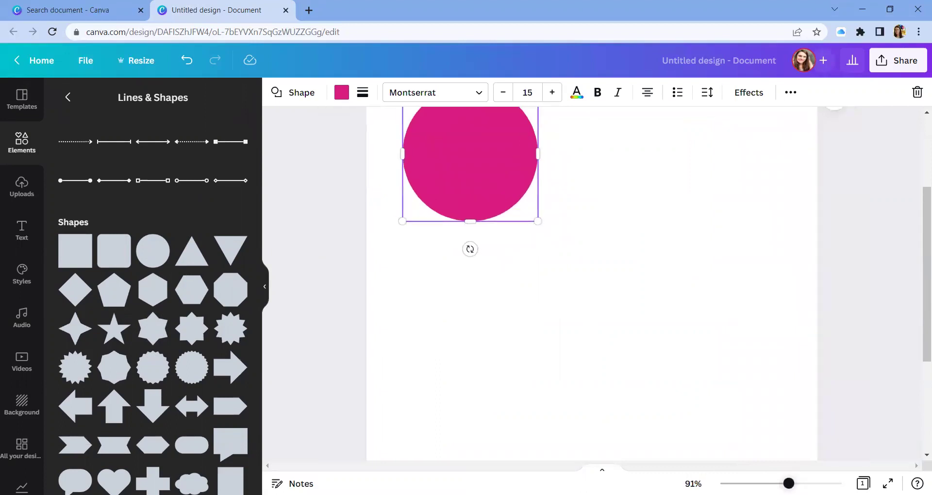
left_click_drag(537, 363, 473, 299)
left_click(439, 265)
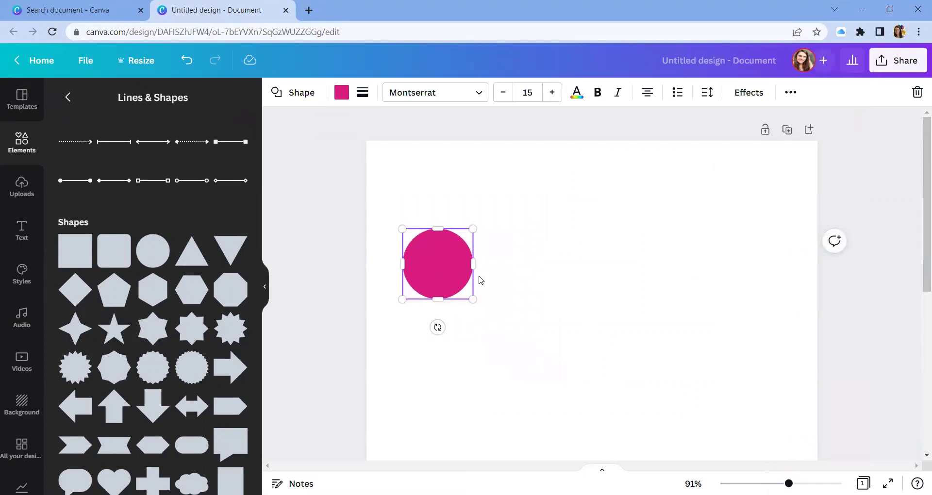
left_click_drag(439, 262, 436, 310)
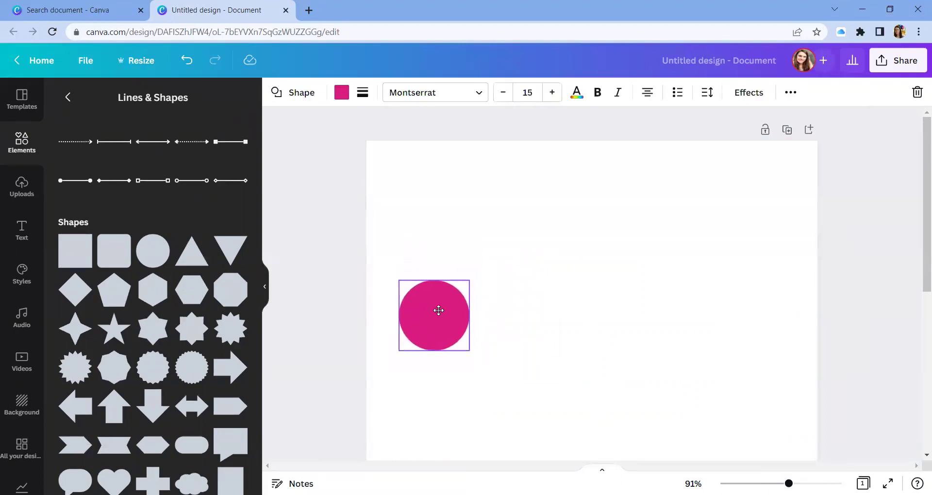
left_click_drag(466, 348, 461, 339)
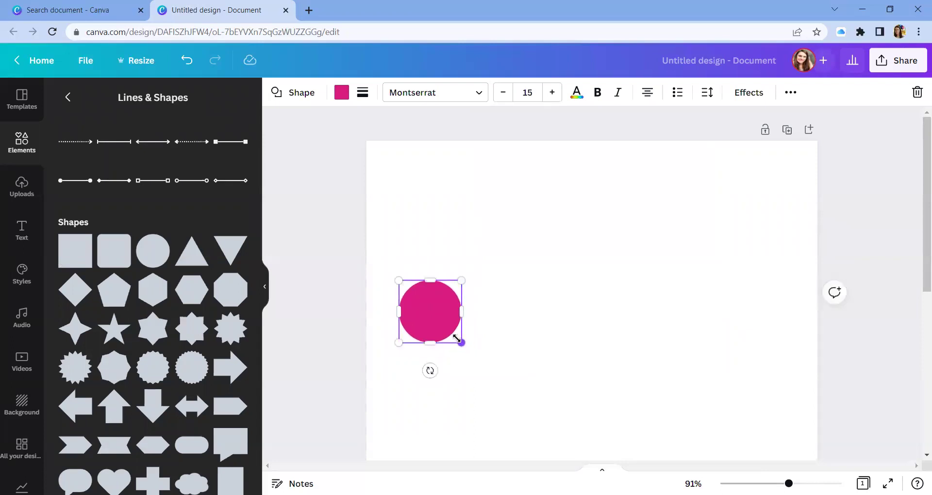
left_click(490, 332)
Copy the circle and paste four duplicates, placing them side by side in a horizontal row across the page.
left_click(432, 319)
left_click(540, 320)
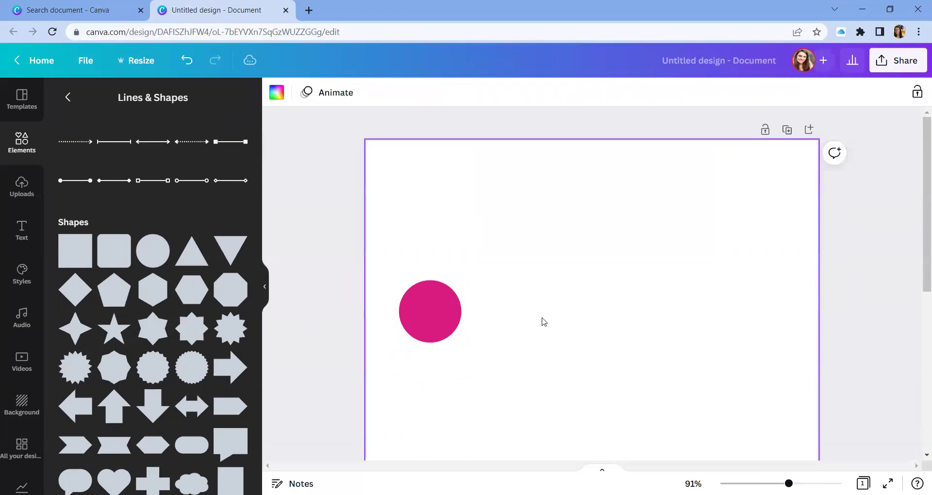
key("ctrl+v")
left_click_drag(446, 324, 517, 320)
key("ctrl+v")
left_click_drag(443, 318, 597, 311)
key("ctrl+v")
left_click_drag(439, 315, 658, 316)
key("ctrl+v")
left_click_drag(437, 315, 727, 322)
left_click_drag(784, 360, 408, 277)
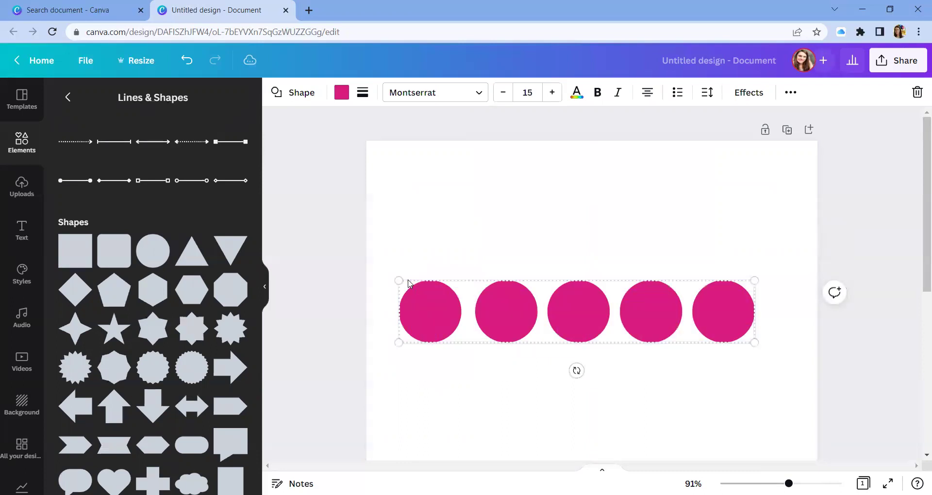
left_click(789, 92)
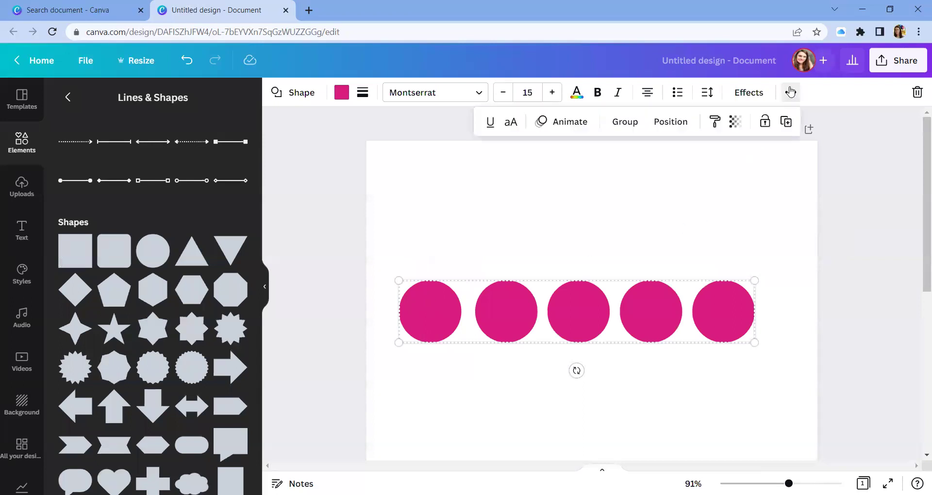
left_click(708, 233)
Shift the two outer circles slightly inward from the left and outward to the right, and space all five evenly with Tidy up.
left_click_drag(743, 306, 750, 307)
left_click_drag(443, 316, 451, 322)
left_click_drag(427, 261, 740, 352)
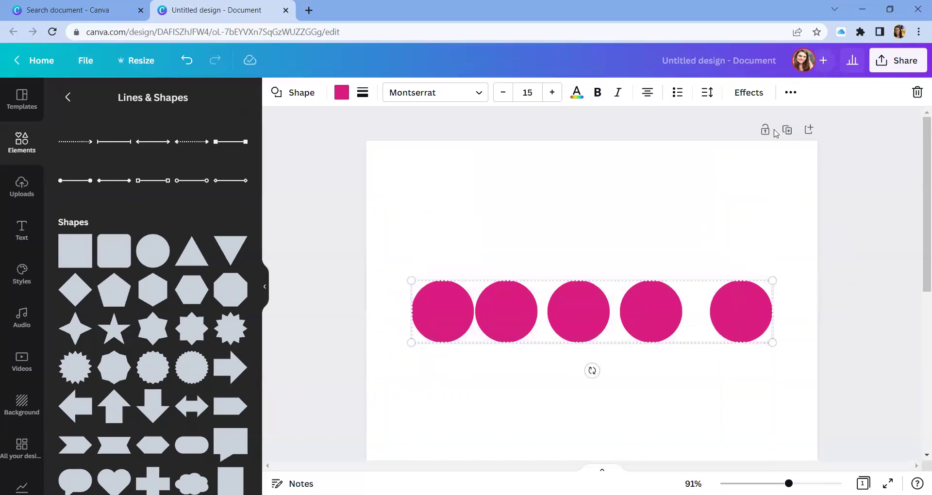
left_click(790, 92)
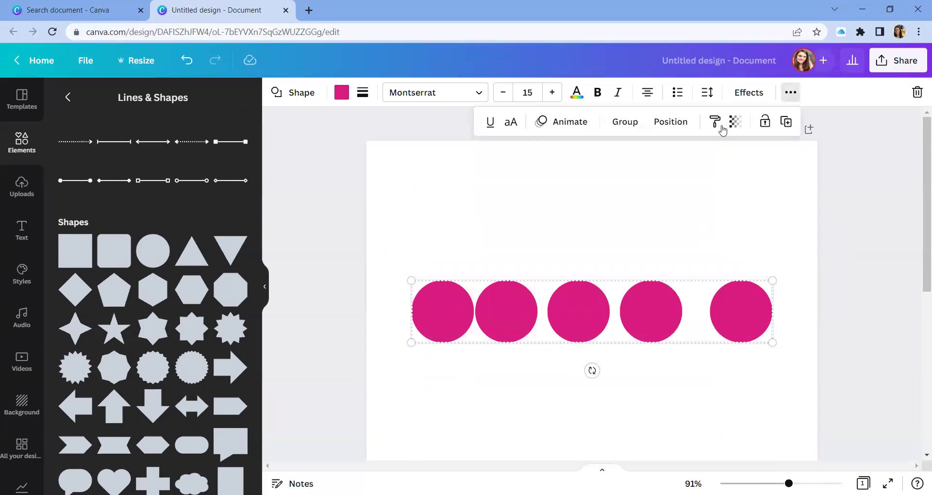
left_click(661, 129)
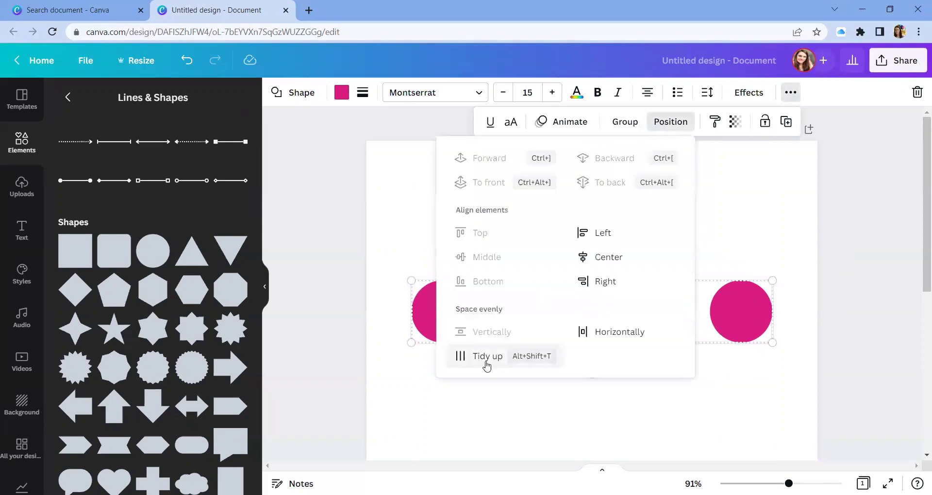
left_click(488, 392)
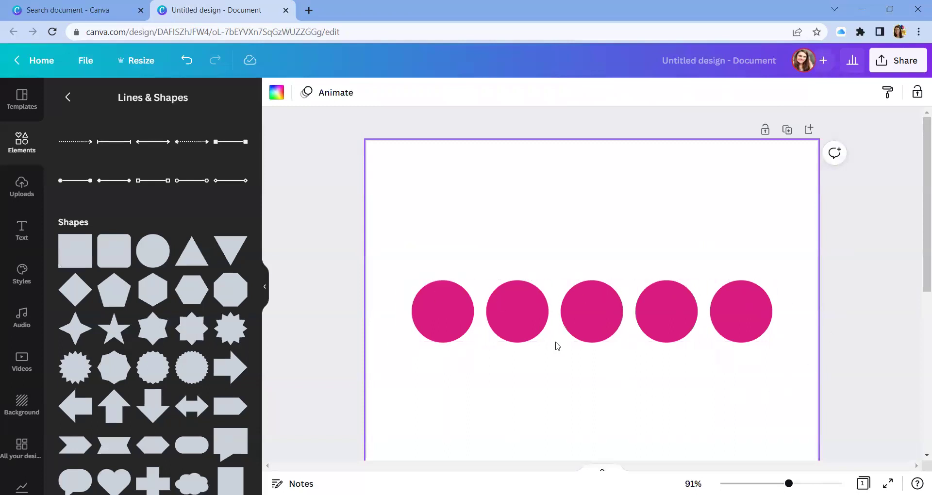
Recolor the first three circles with the Nature Palette's dark brown, slate gray and teal #628f92, in that order.
left_click(456, 331)
left_click(341, 92)
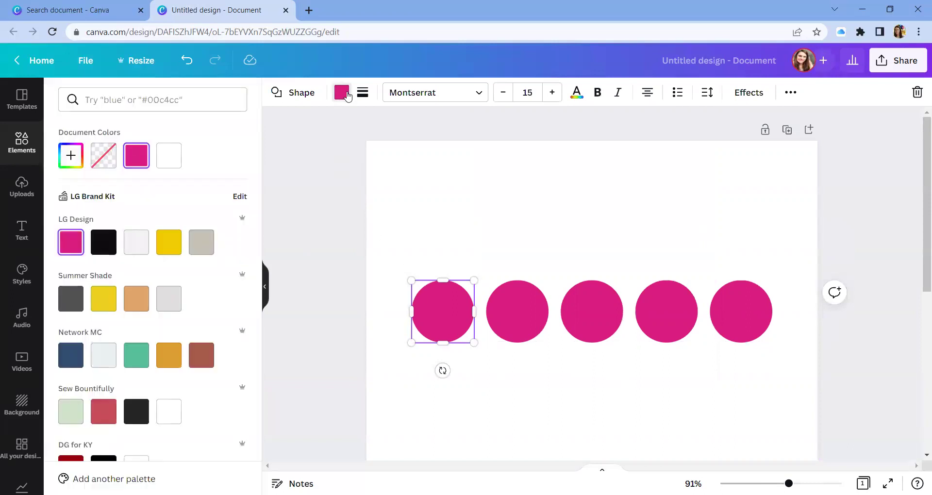
scroll(178, 333, "down", 4)
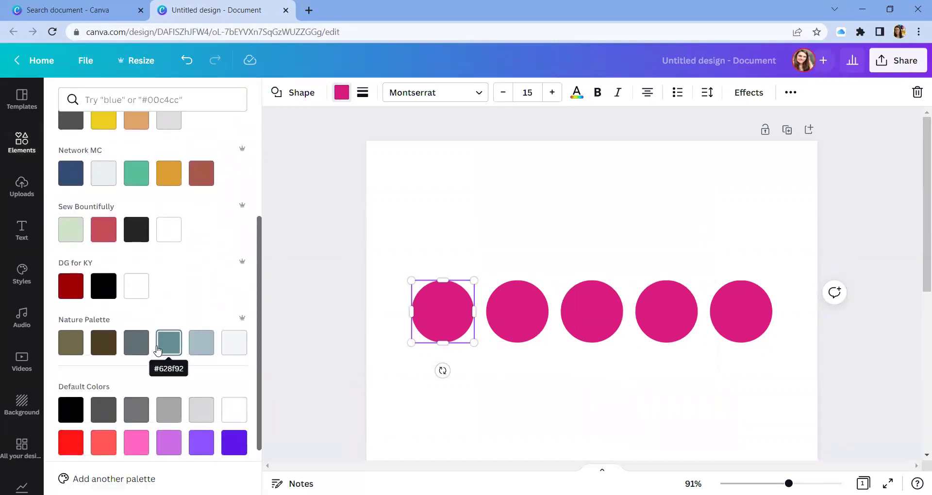
left_click(110, 343)
left_click(517, 318)
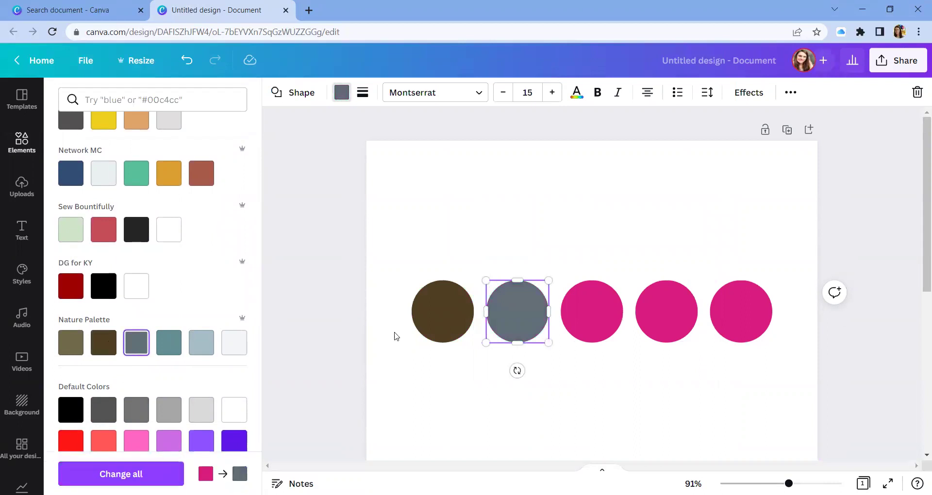
left_click(584, 311)
left_click(169, 343)
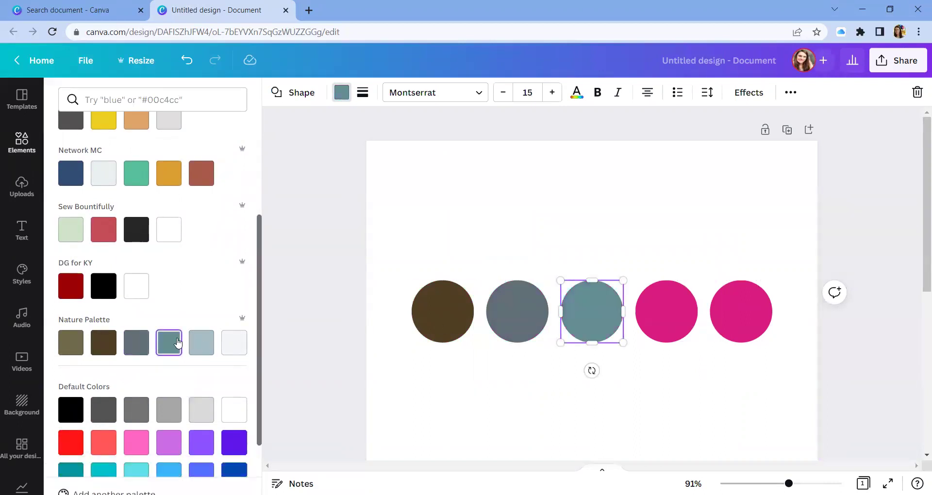
Recolor the fourth circle light blue-gray and the fifth off-white from the Nature Palette.
left_click(650, 329)
left_click(201, 343)
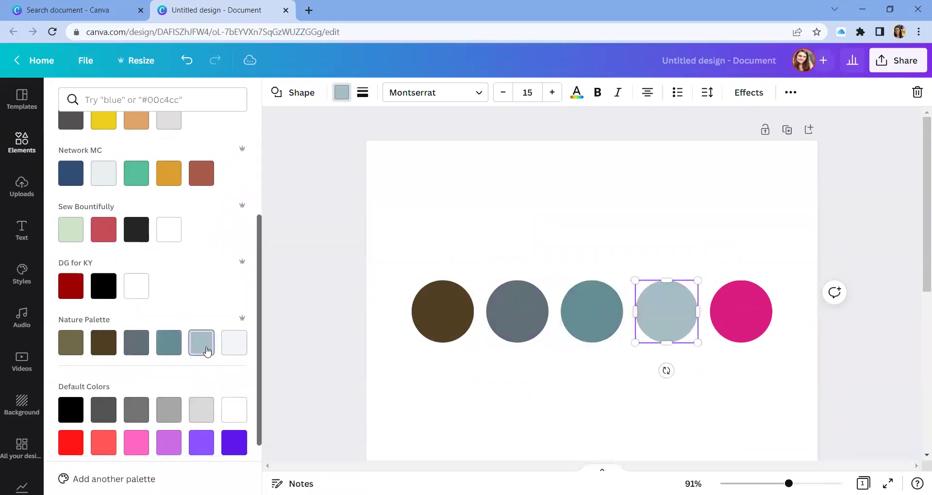
left_click(740, 312)
left_click(234, 344)
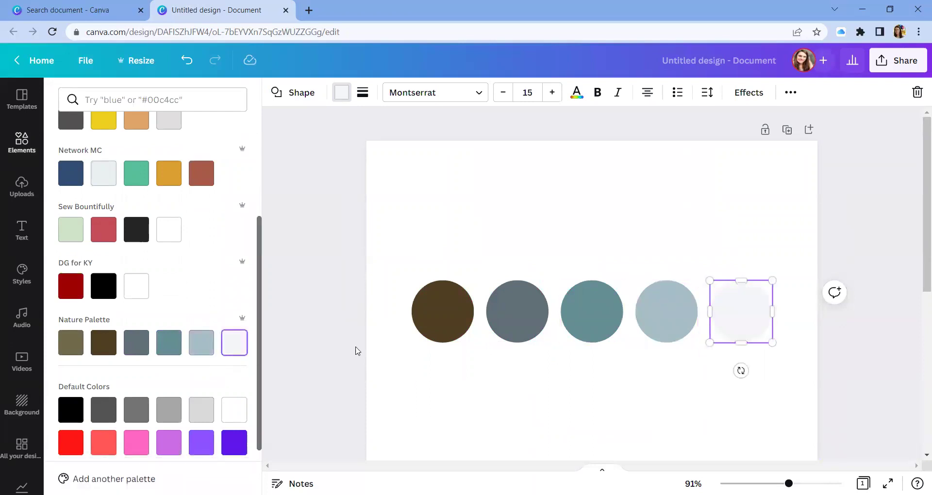
key("Escape")
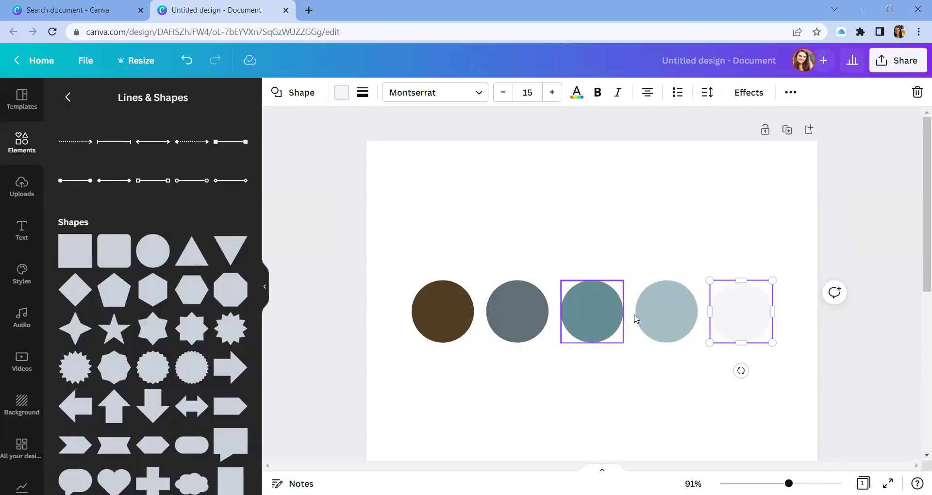
left_click(649, 390)
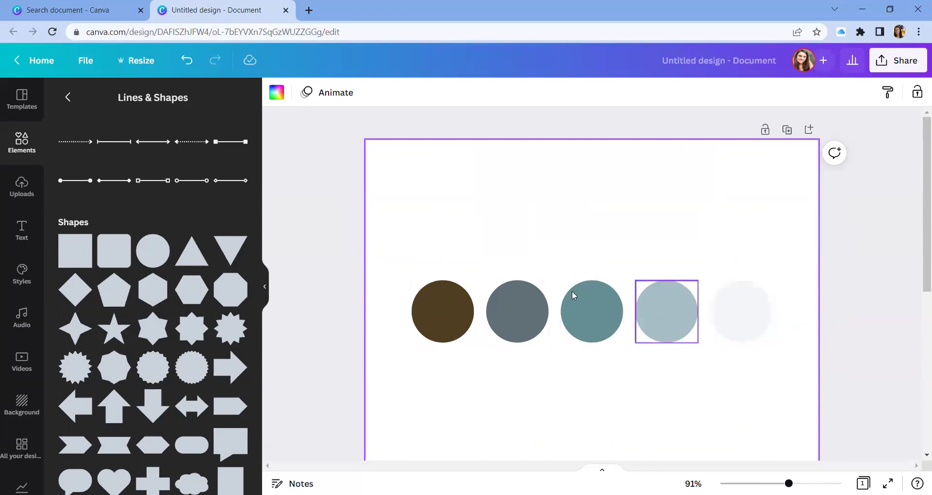
left_click(578, 349)
left_click(439, 325)
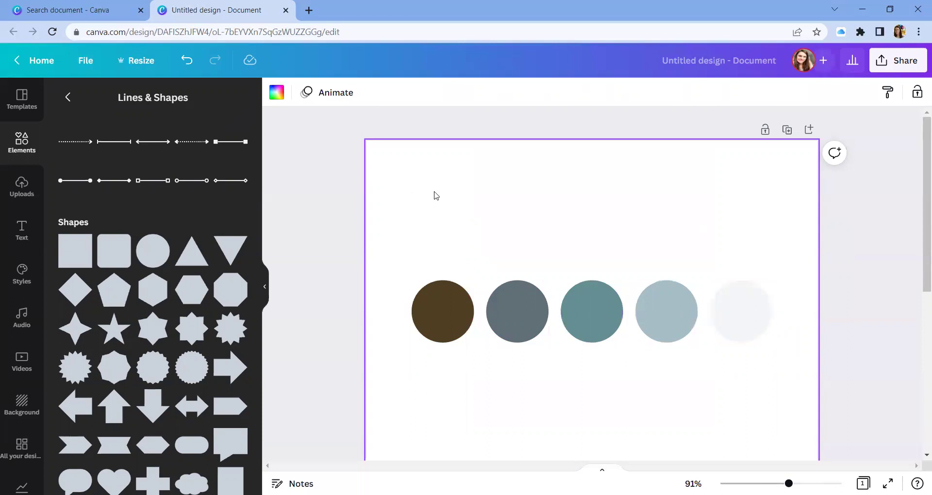
Search the elements library for "nature".
scroll(436, 195, "down", 4)
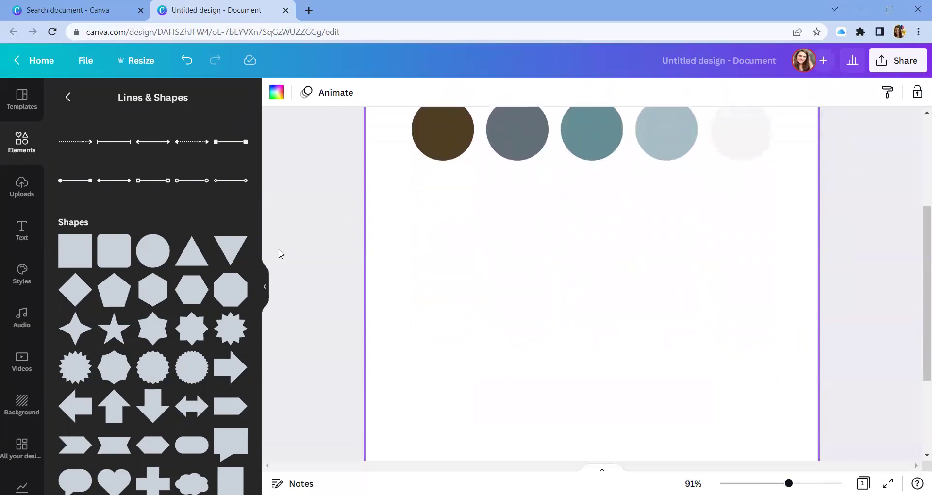
left_click(17, 160)
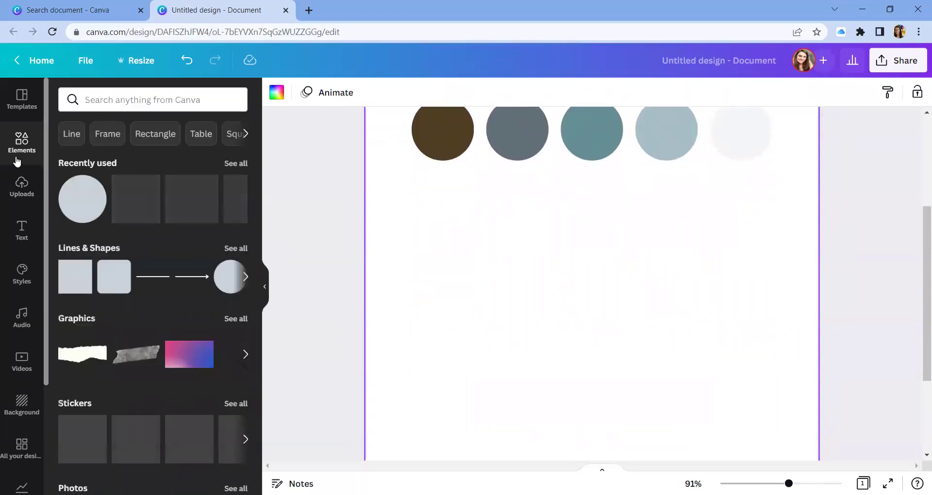
left_click(115, 101)
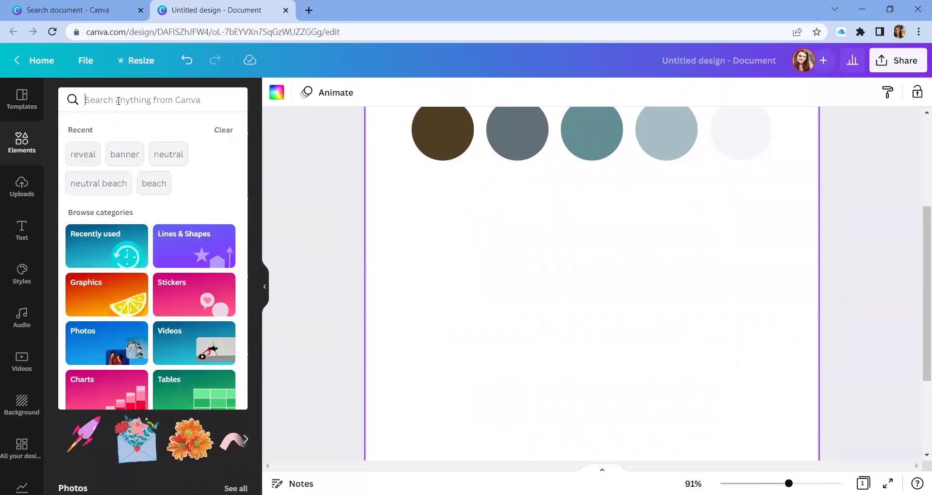
type("nature")
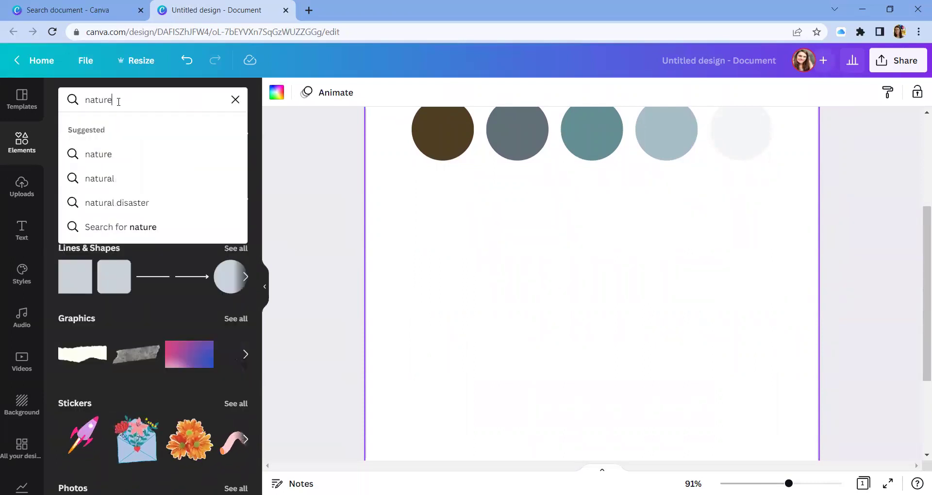
key("Return")
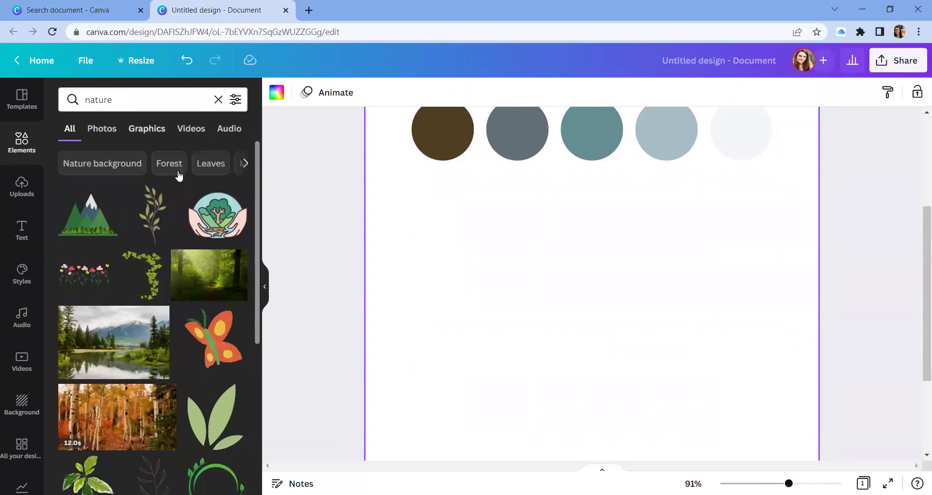
Insert the mountain lake photo, shrink it to about two circles wide, and place it below the first two color circles.
scroll(478, 224, "up", 3)
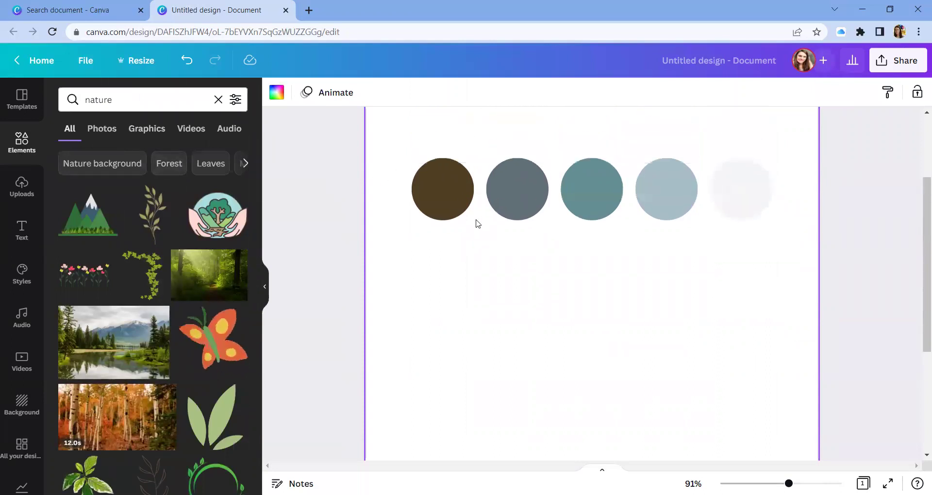
scroll(477, 223, "down", 1)
scroll(478, 224, "down", 3)
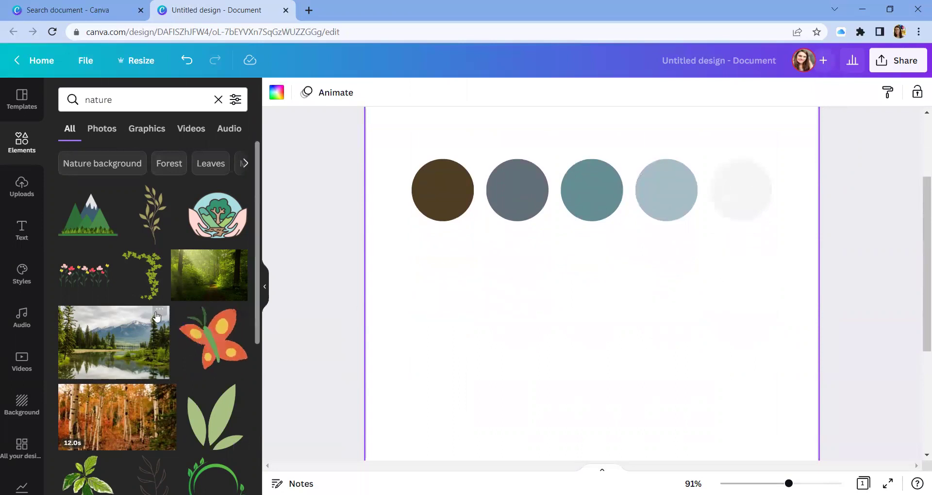
left_click(124, 348)
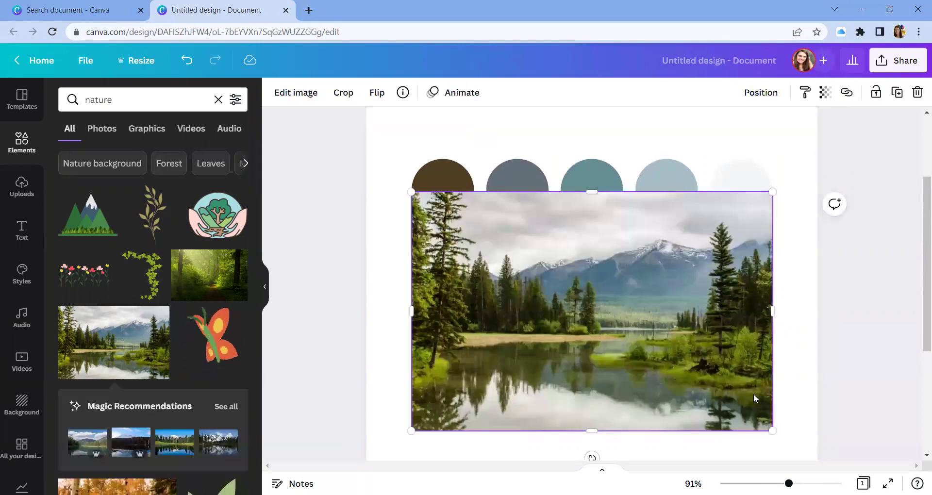
left_click_drag(772, 430, 521, 320)
left_click_drag(499, 250, 499, 310)
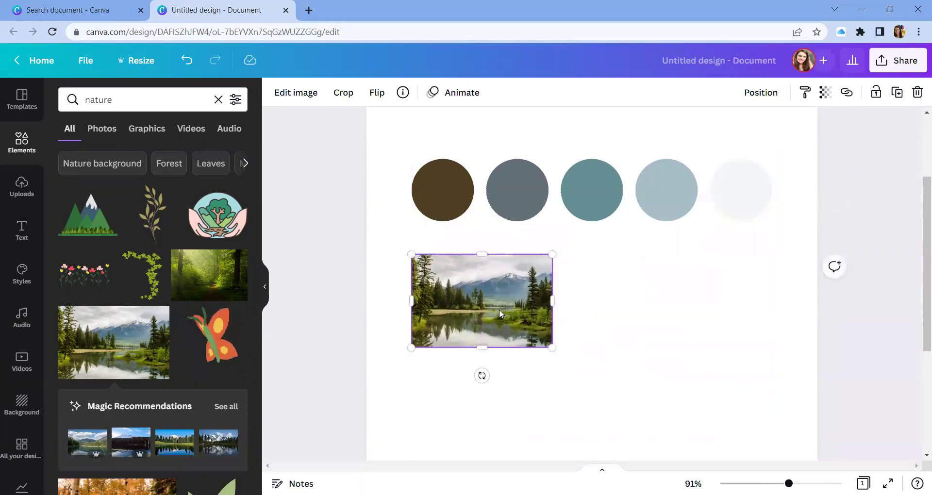
Add the green leaves photo at a matching small size beside the lake photo, and shift both photos inward below the circles.
scroll(198, 342, "down", 4)
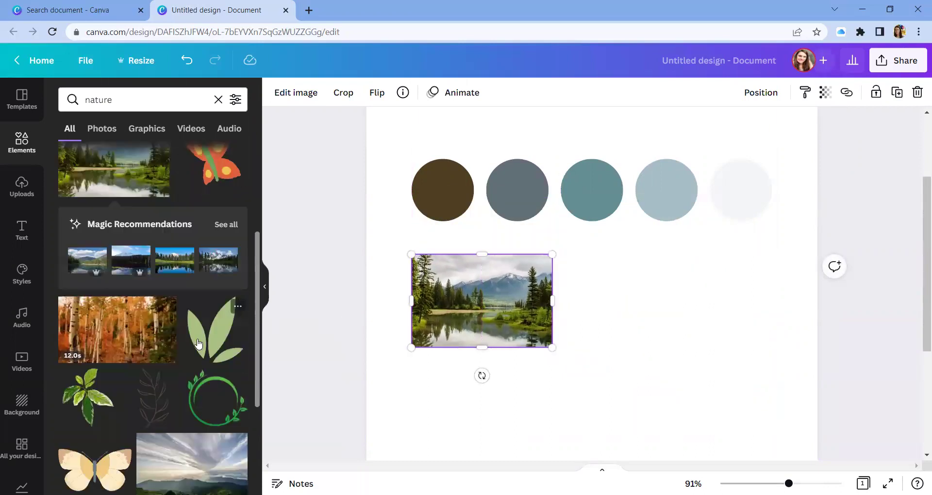
scroll(199, 342, "down", 6)
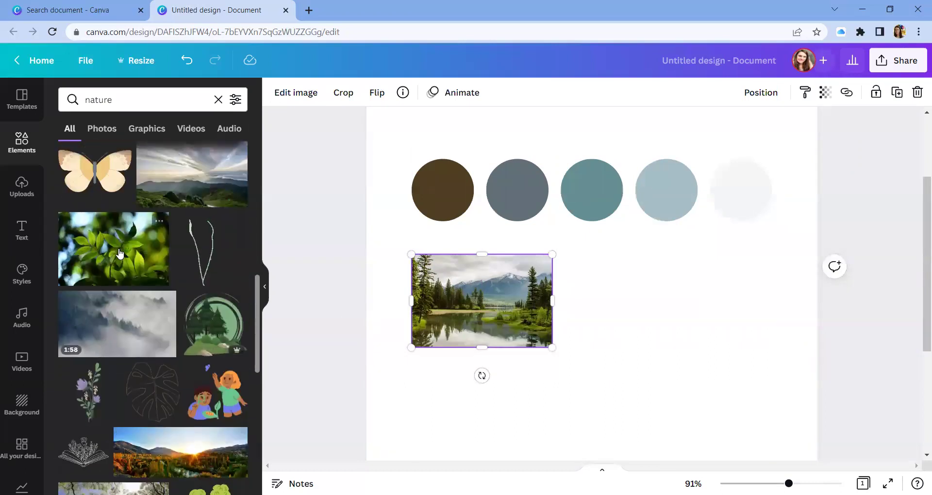
left_click(118, 252)
left_click_drag(406, 190, 584, 281)
left_click_drag(637, 336, 642, 279)
left_click_drag(580, 243, 648, 269)
left_click_drag(502, 289, 521, 290)
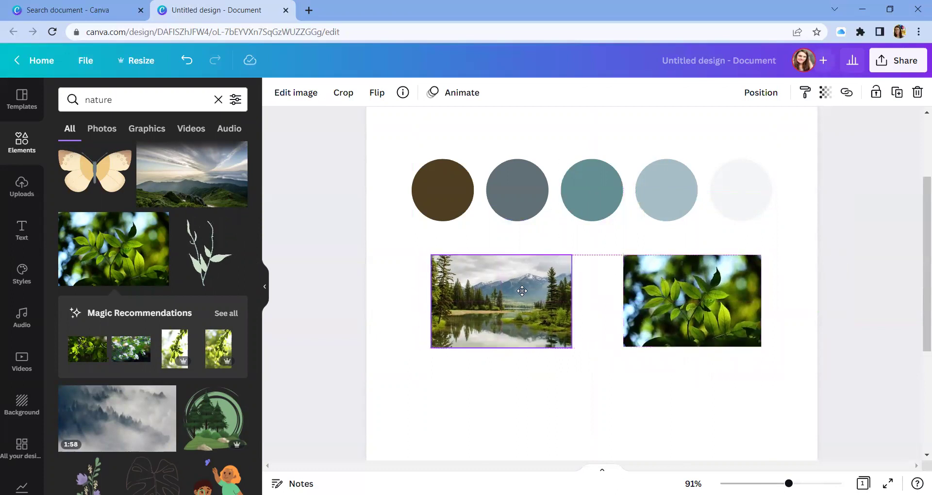
left_click(627, 287)
Find the purple lavender photo among the nature results, insert it, shrink it and left-align it below the lake photo.
scroll(563, 333, "down", 3)
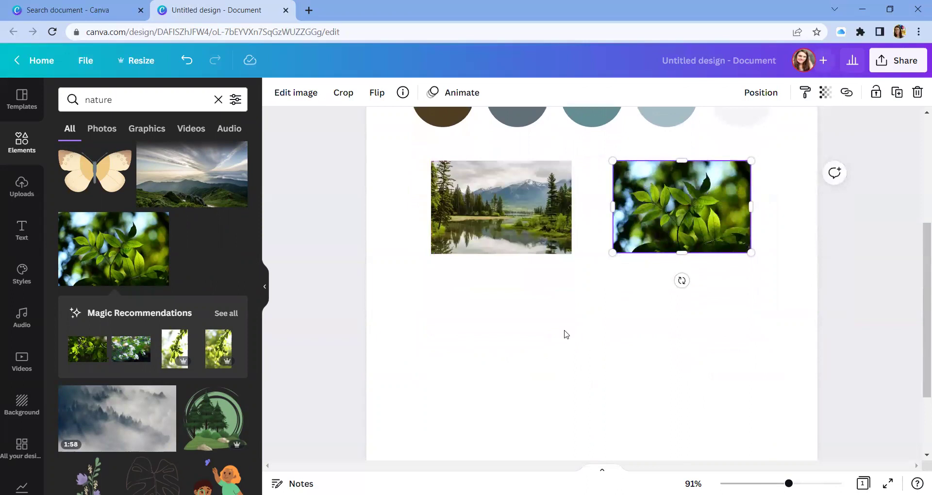
scroll(123, 332, "down", 7)
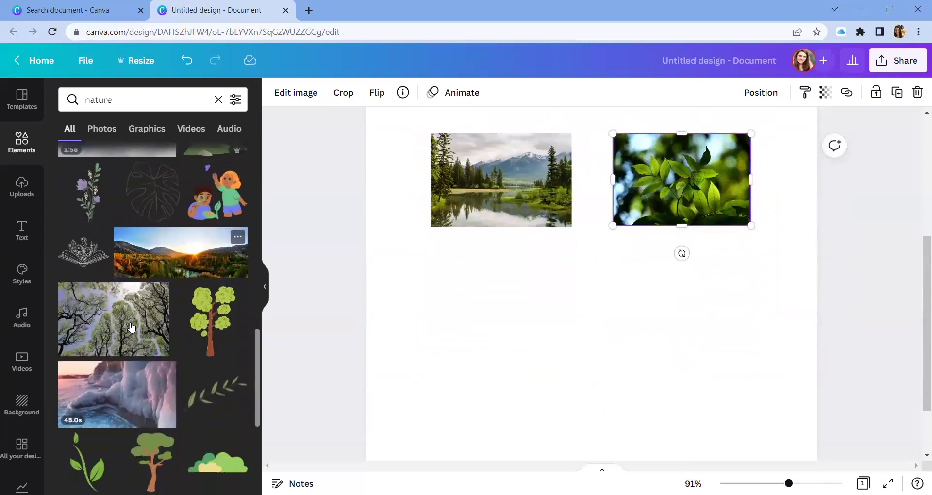
scroll(129, 333, "down", 3)
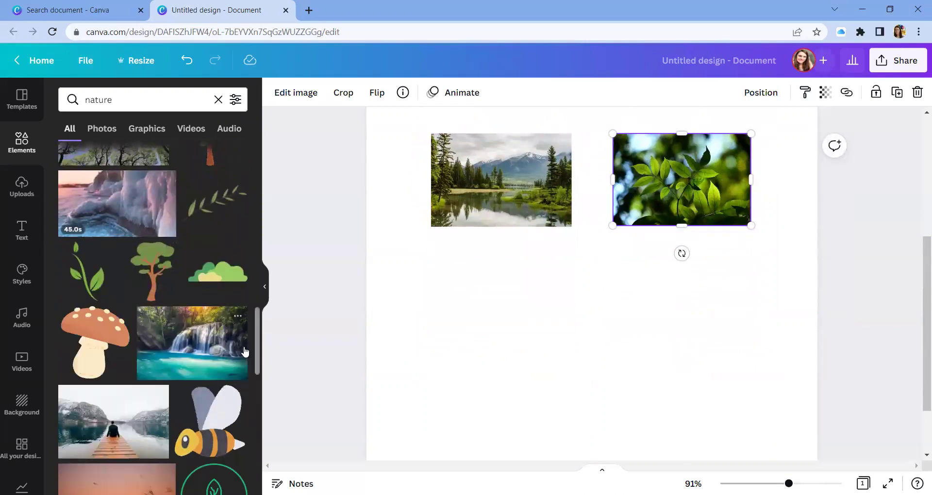
scroll(506, 354, "down", 2)
scroll(224, 344, "down", 1)
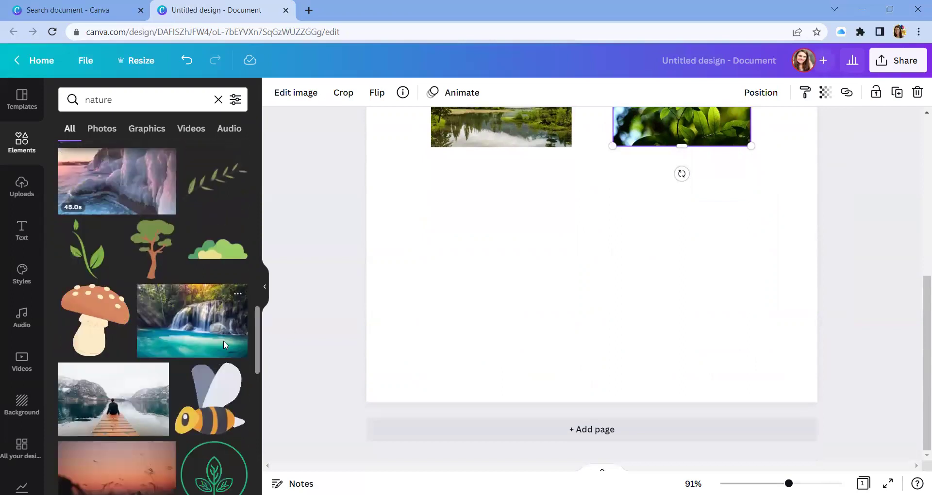
scroll(223, 340, "down", 9)
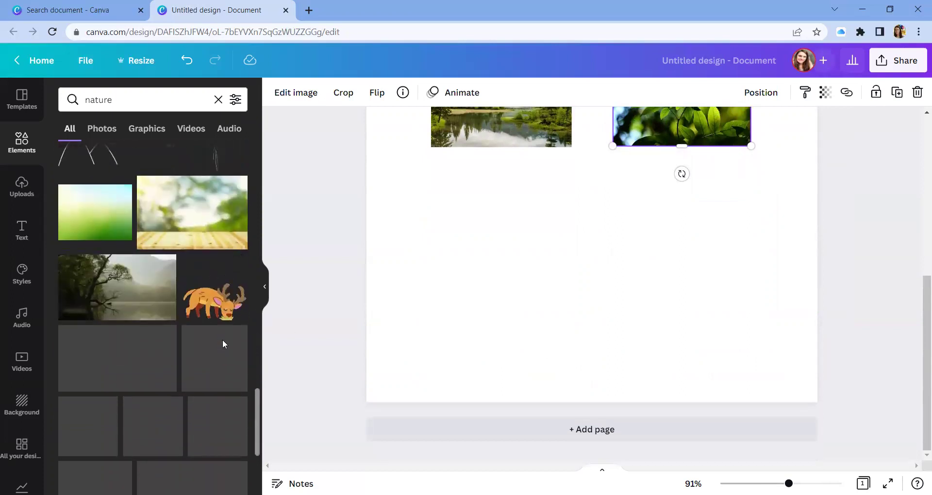
scroll(222, 344, "up", 3)
scroll(512, 313, "up", 4)
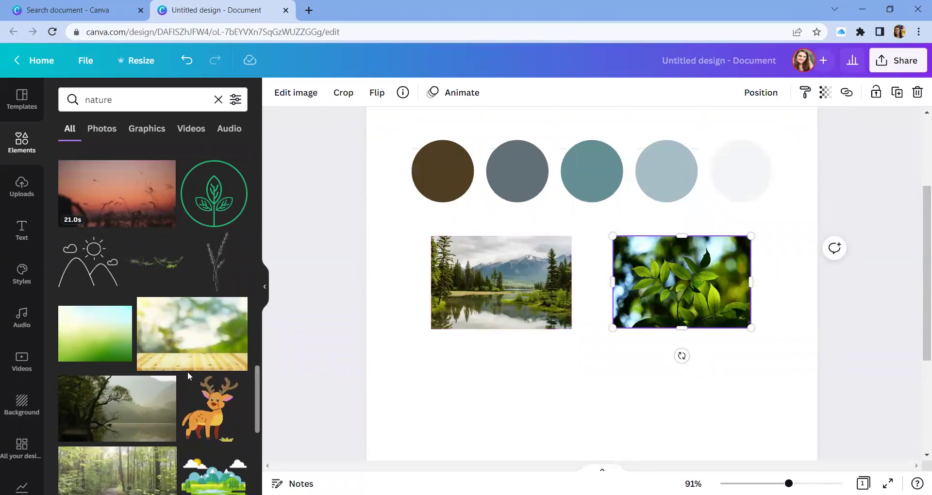
scroll(189, 375, "down", 7)
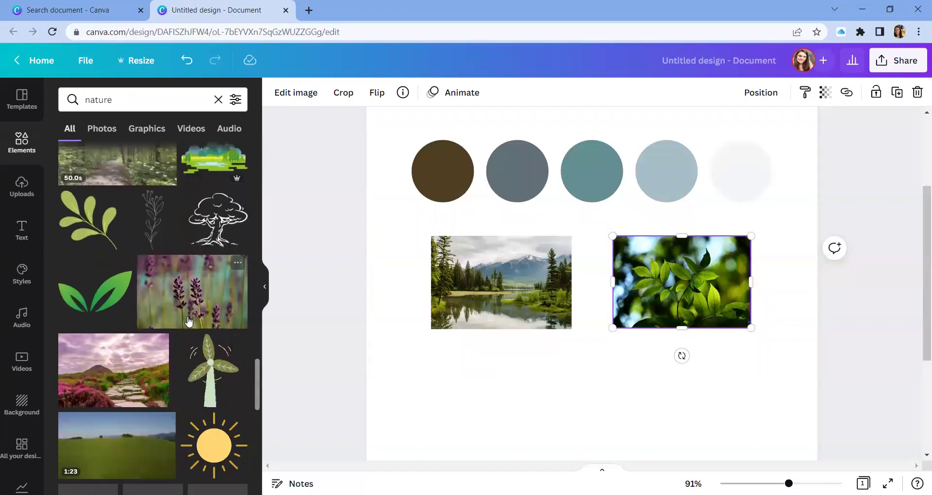
left_click(189, 321)
left_click_drag(761, 183, 531, 336)
left_click_drag(475, 365, 493, 391)
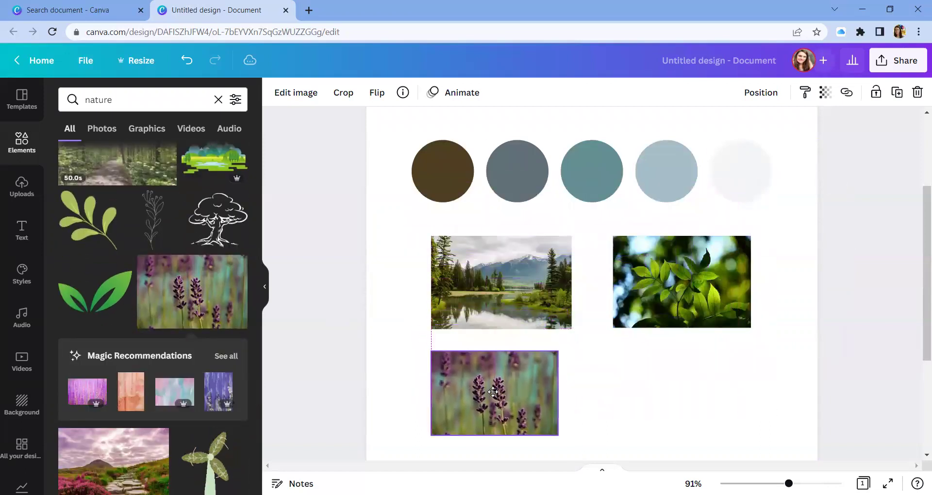
Find the photo of yellow wildflowers under a cloudy sky, insert it, shrink it and place it below the leaves photo.
scroll(204, 356, "down", 4)
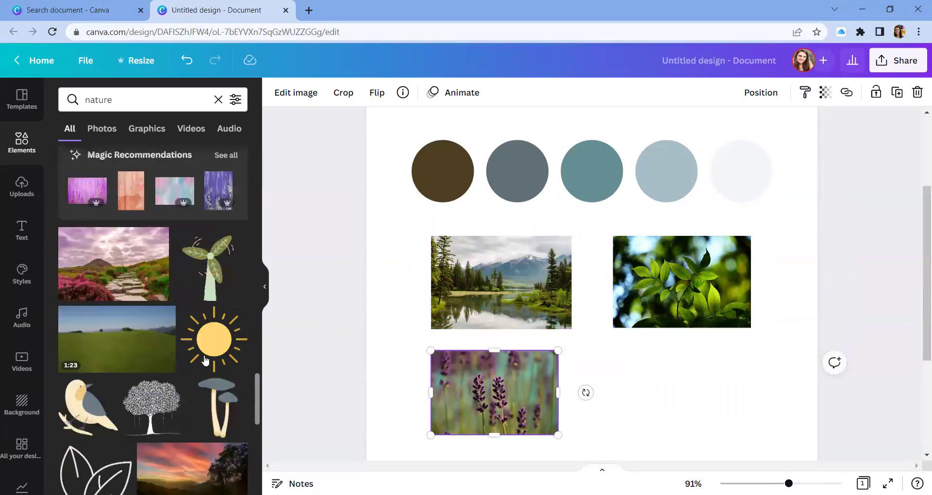
scroll(204, 359, "down", 1)
scroll(213, 352, "down", 1)
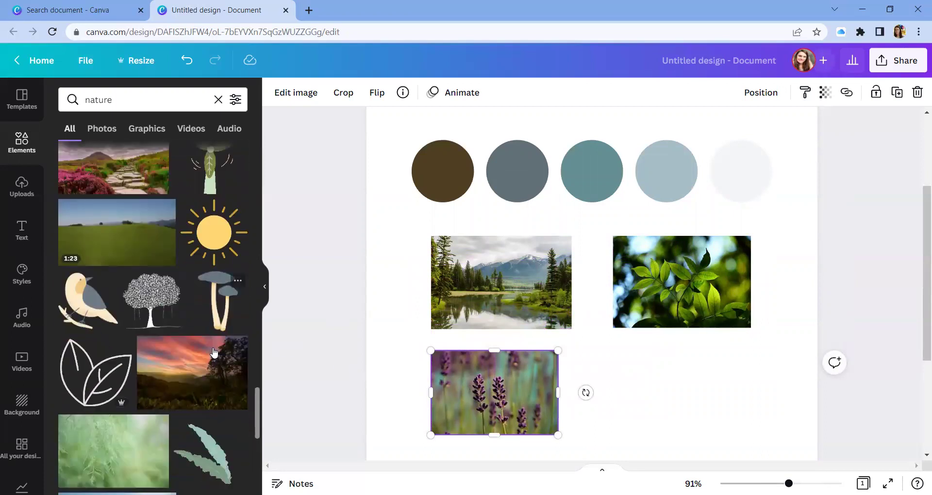
scroll(214, 352, "down", 2)
scroll(193, 333, "down", 7)
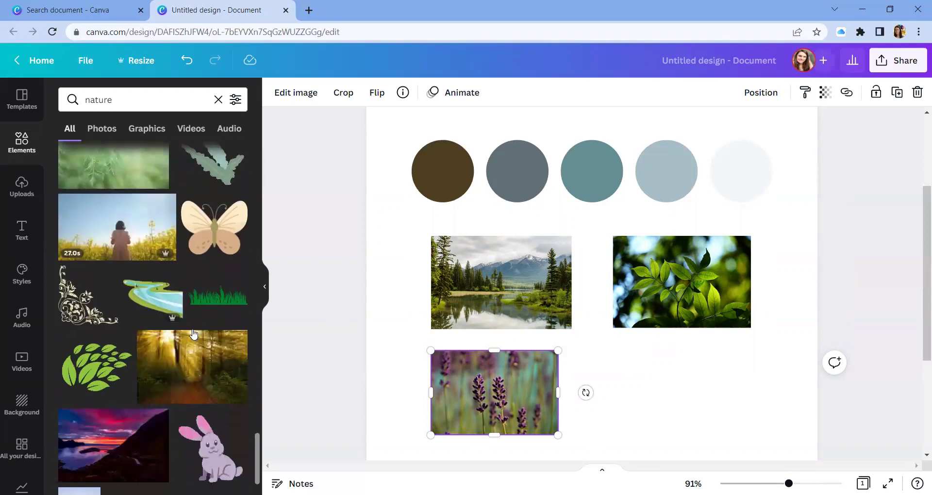
scroll(193, 334, "down", 2)
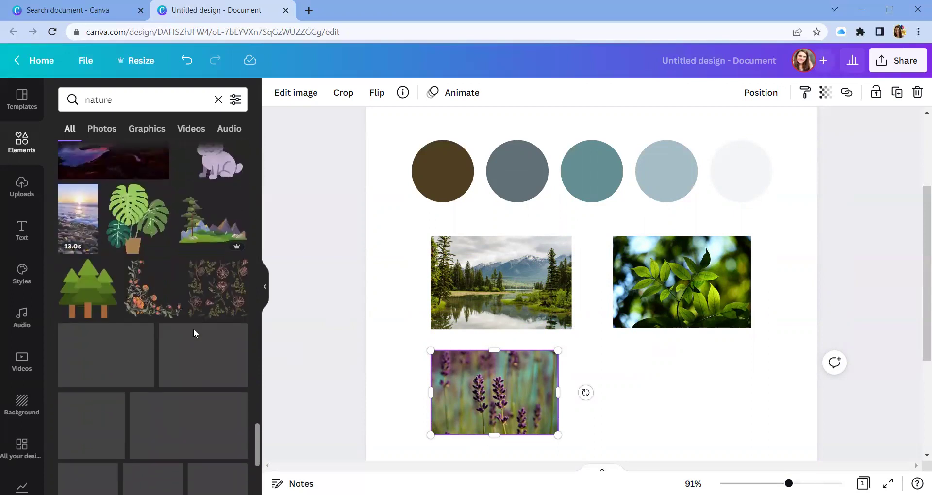
scroll(514, 276, "down", 3)
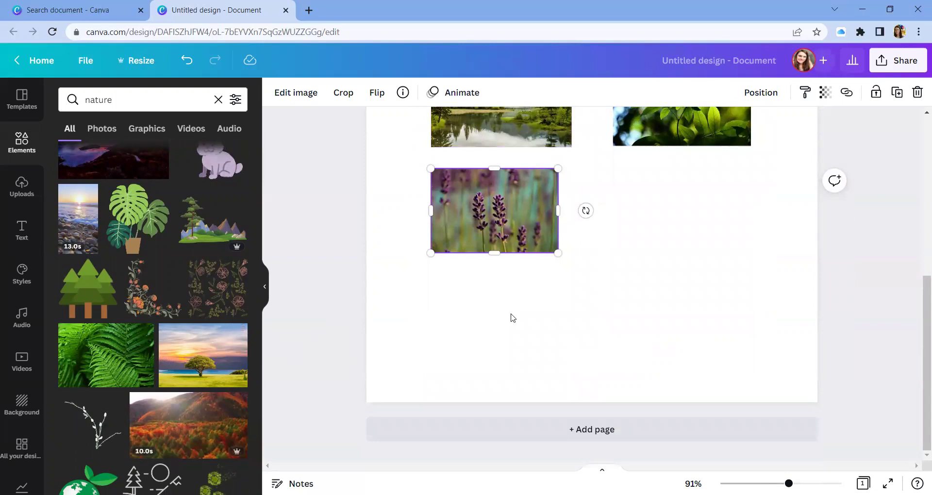
scroll(140, 369, "down", 3)
scroll(216, 198, "down", 3)
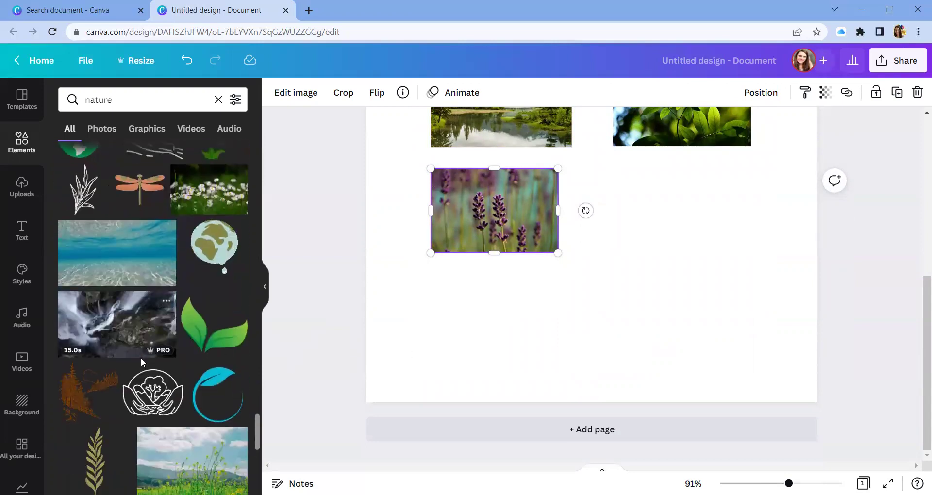
scroll(228, 293, "down", 2)
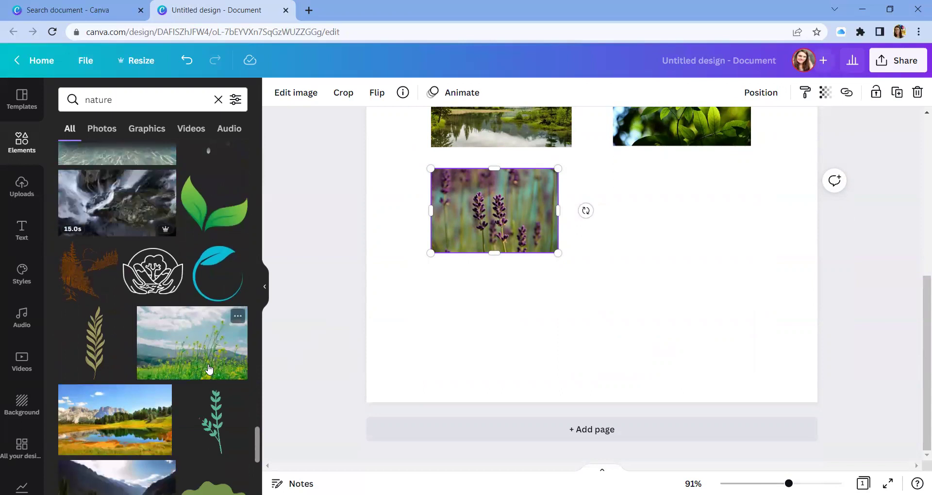
left_click(208, 370)
scroll(541, 174, "up", 3)
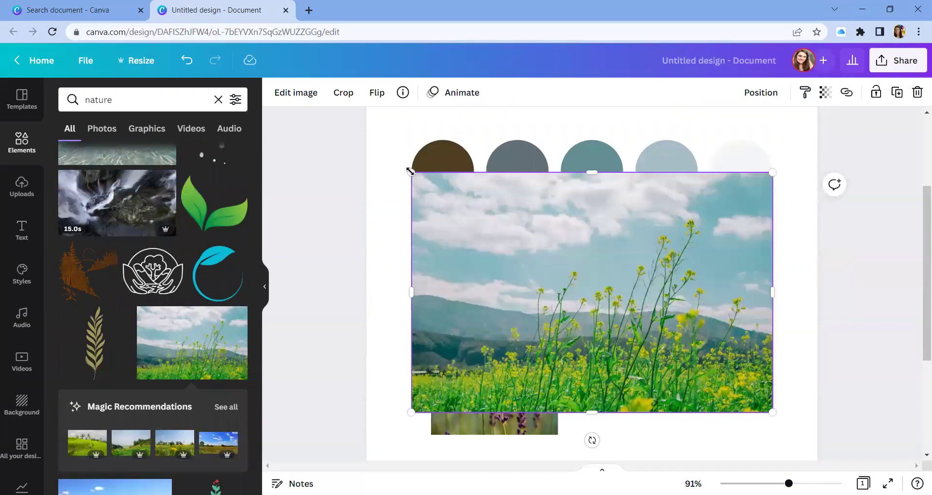
left_click_drag(575, 244, 632, 299)
left_click_drag(688, 369, 670, 395)
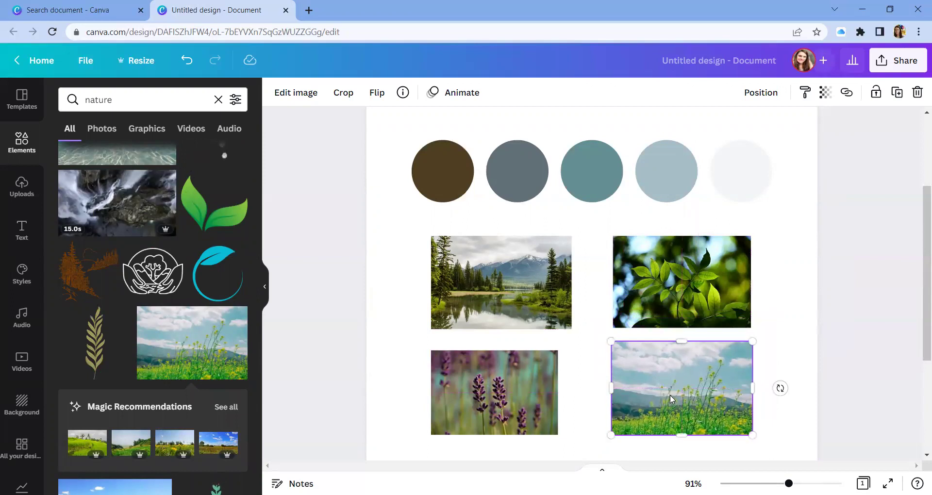
Enlarge the lavender photo to match the lake photo's width and the wildflower photo's top edge.
left_click(557, 391)
left_click_drag(558, 350, 571, 341)
left_click(589, 378)
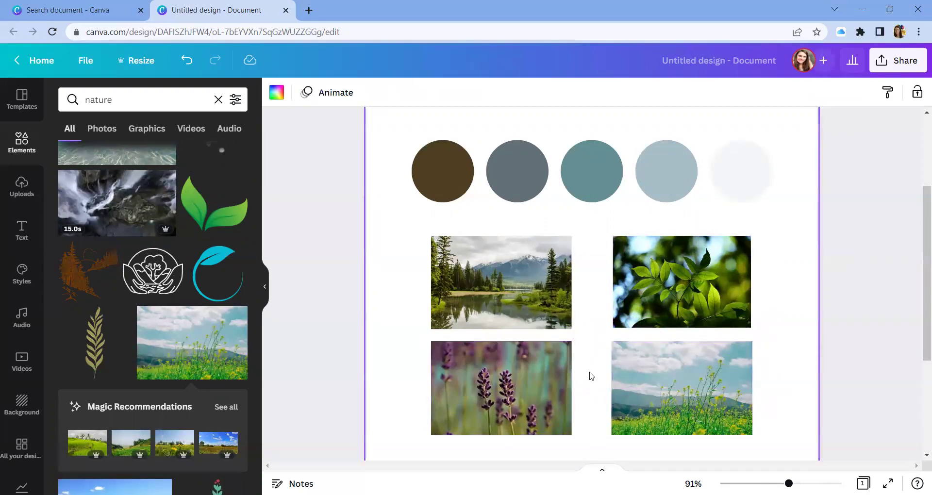
Replace the elements search term with "retreat" and run the search.
scroll(590, 381, "down", 2)
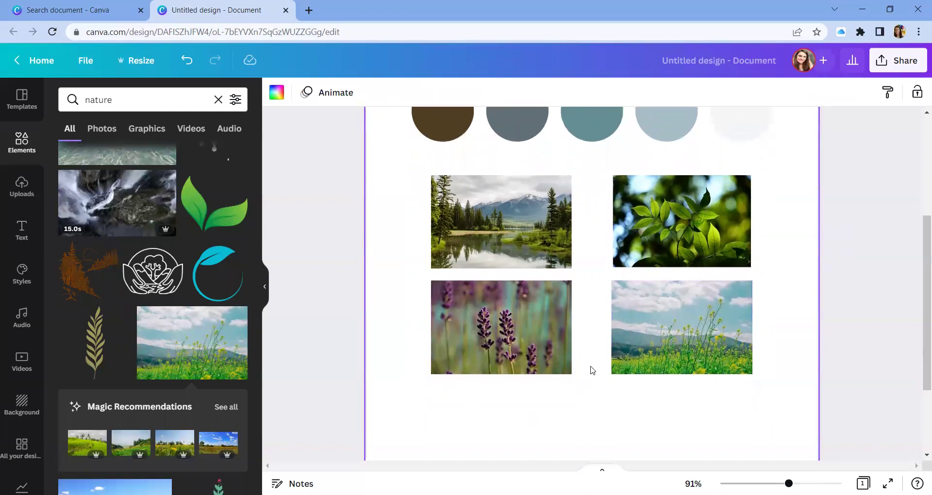
scroll(353, 262, "up", 4)
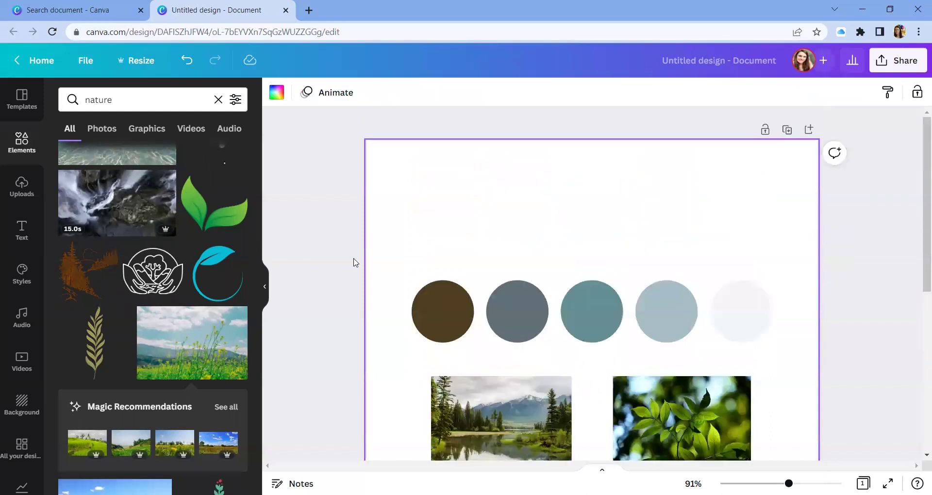
scroll(411, 276, "down", 5)
left_click(155, 99)
left_click(218, 99)
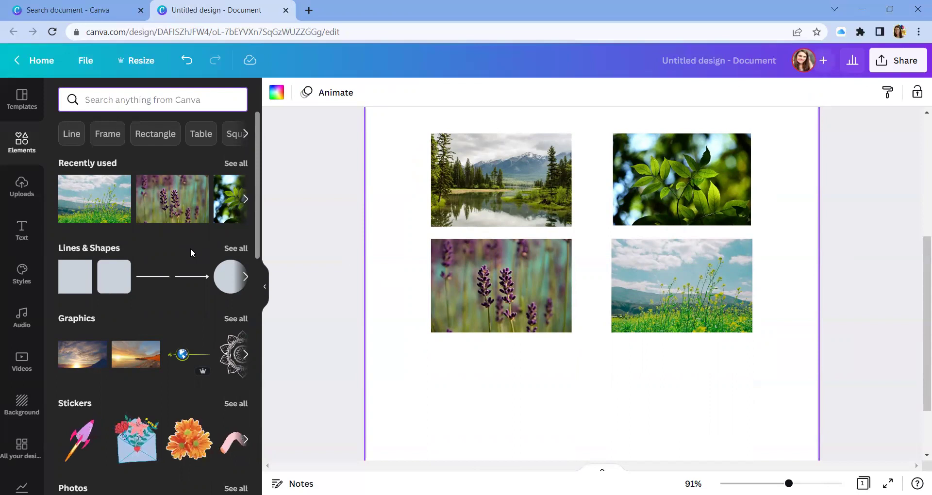
type("retreat")
key("Return")
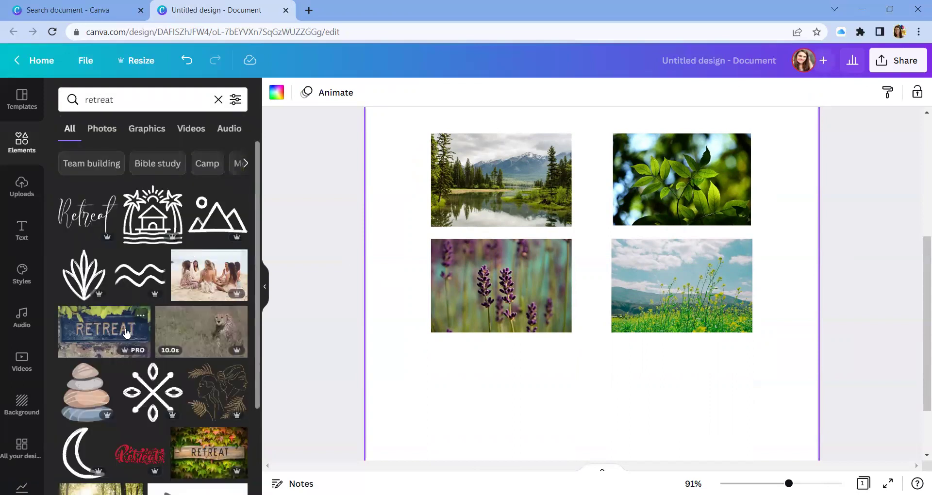
Insert the blue "RETREAT" sign photo, shrink it and left-align it below the lavender photo.
left_click(127, 333)
left_click_drag(587, 219, 577, 319)
left_click_drag(765, 189, 497, 380)
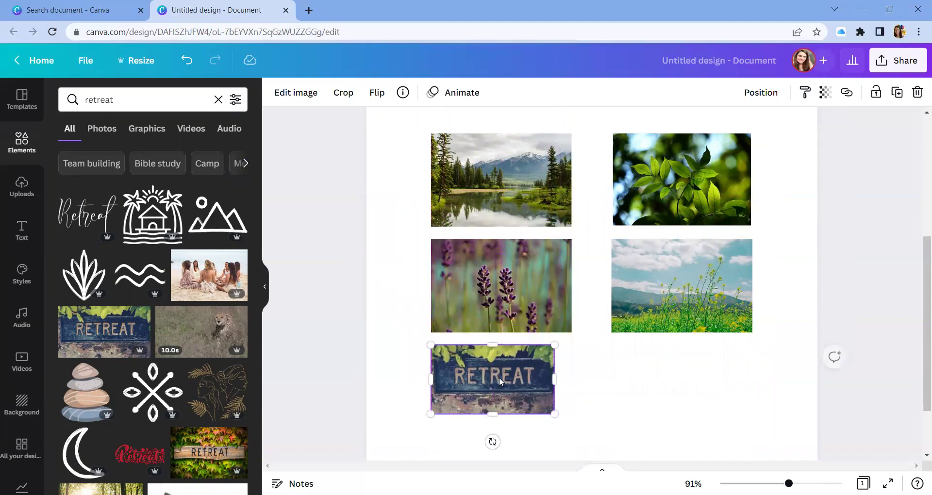
Insert the photo of a group hugging in a sunlit forest, shrink it and place it beside the RETREAT sign photo.
scroll(192, 310, "down", 4)
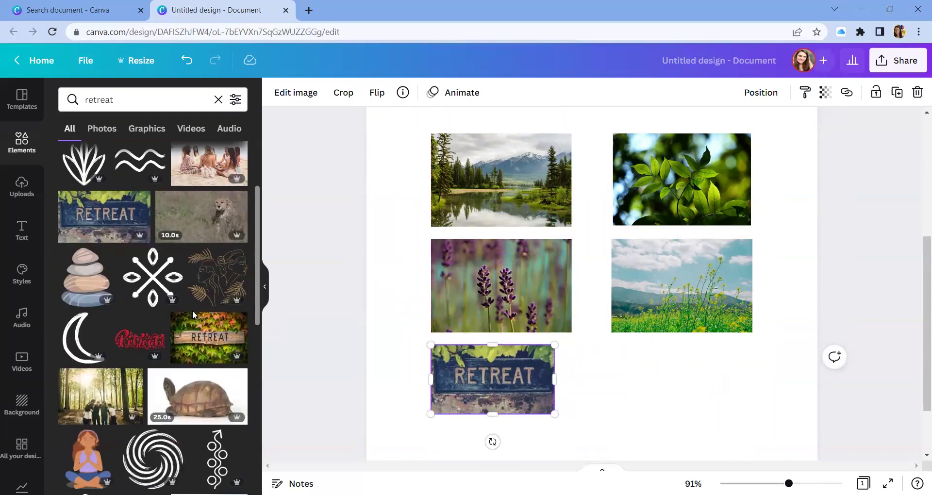
scroll(194, 316, "down", 2)
scroll(109, 224, "down", 1)
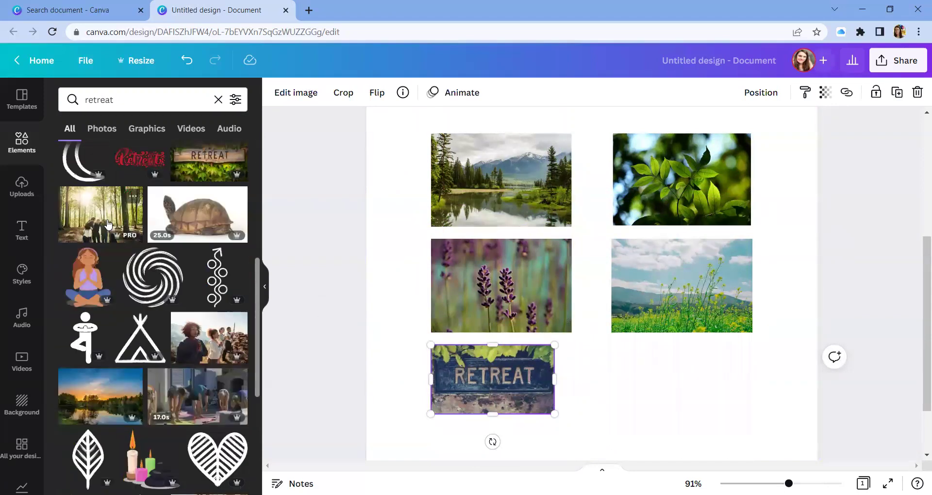
left_click(108, 224)
scroll(548, 208, "up", 1)
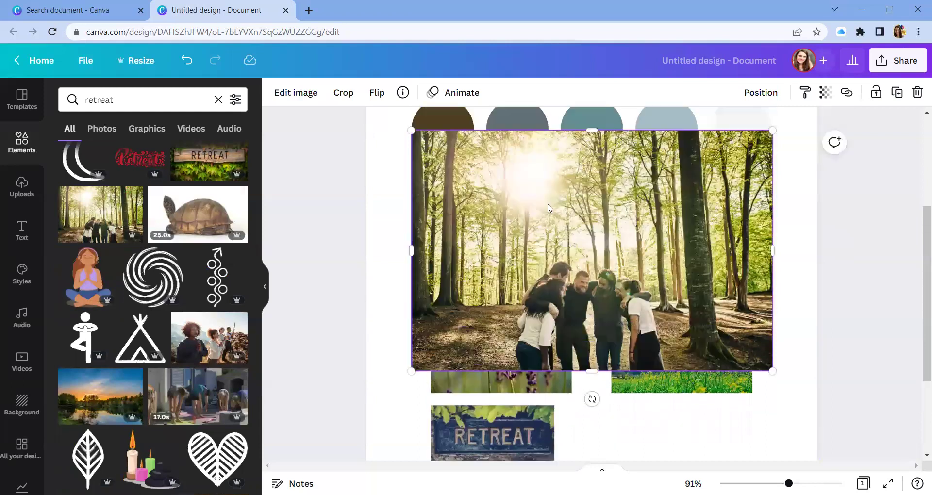
left_click_drag(420, 137, 678, 313)
scroll(676, 297, "down", 3)
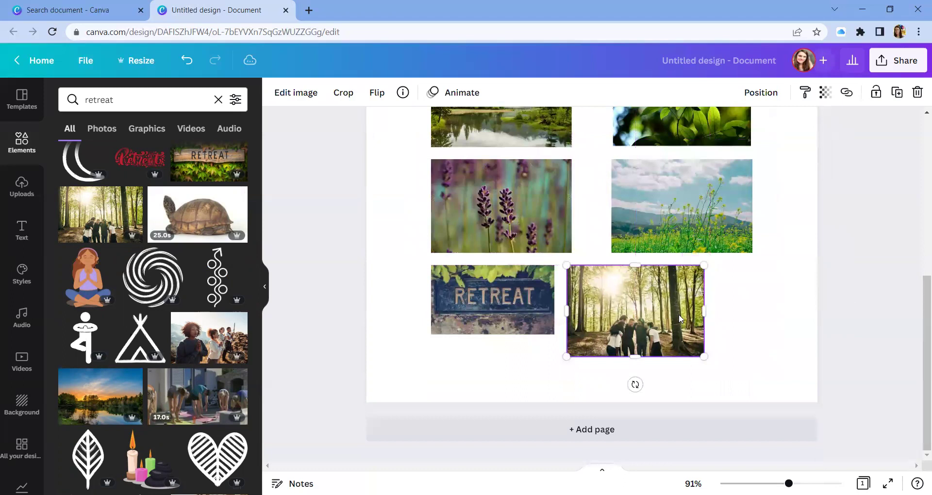
mouse_move(703, 355)
left_mouse_down()
mouse_move(669, 339)
mouse_move(691, 348)
left_mouse_up()
Shrink the lavender and forest group photos and fit them side by side in the second row, shifting the wildflower photo right to make room.
left_click(557, 229)
left_click_drag(570, 252, 517, 217)
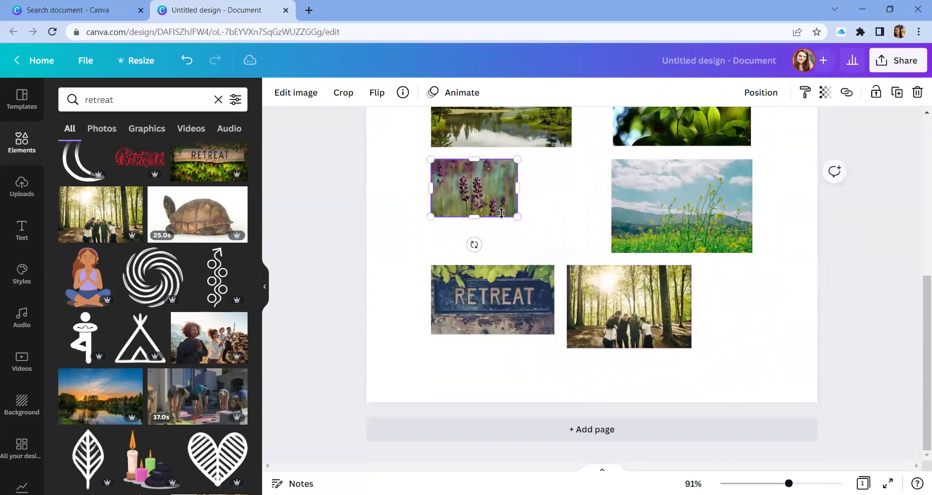
left_click_drag(664, 225, 677, 225)
left_click_drag(658, 324, 617, 232)
left_click_drag(583, 204, 583, 193)
scroll(639, 281, "up", 4)
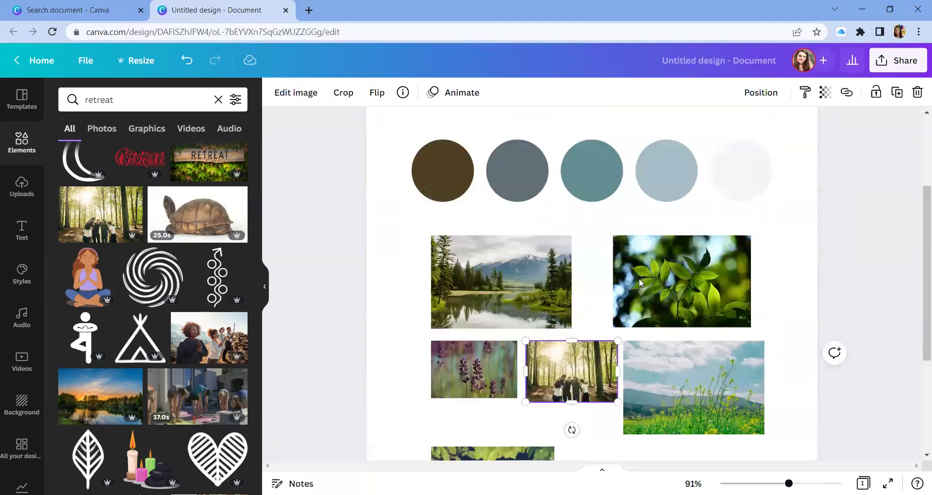
scroll(640, 269, "up", 1)
scroll(778, 238, "down", 5)
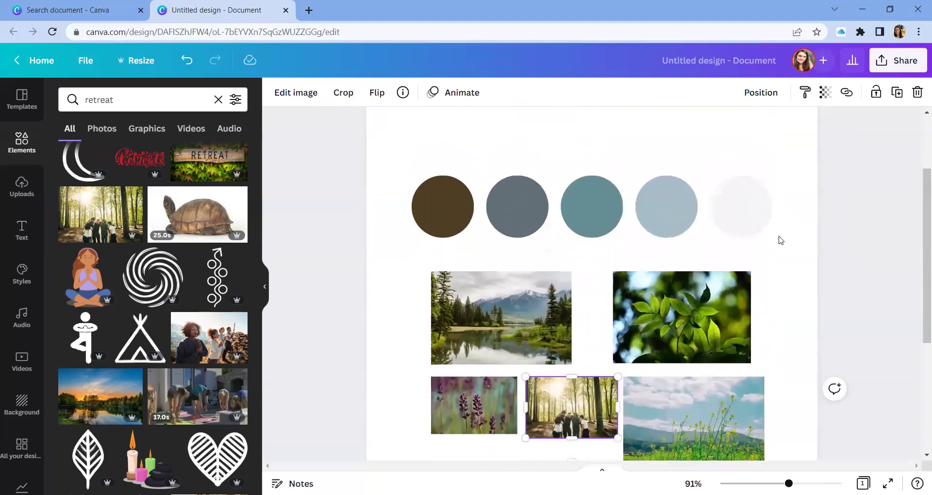
left_click_drag(673, 251, 678, 249)
Move the RETREAT sign photo up beneath the second photo row and left-align it with the lavender photo.
left_click_drag(541, 340, 558, 307)
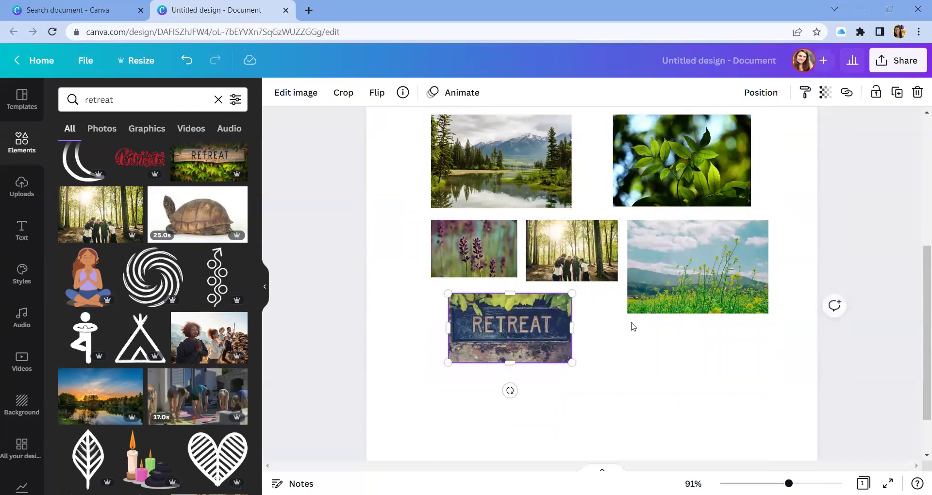
scroll(630, 324, "down", 1)
scroll(627, 315, "up", 5)
scroll(624, 313, "down", 3)
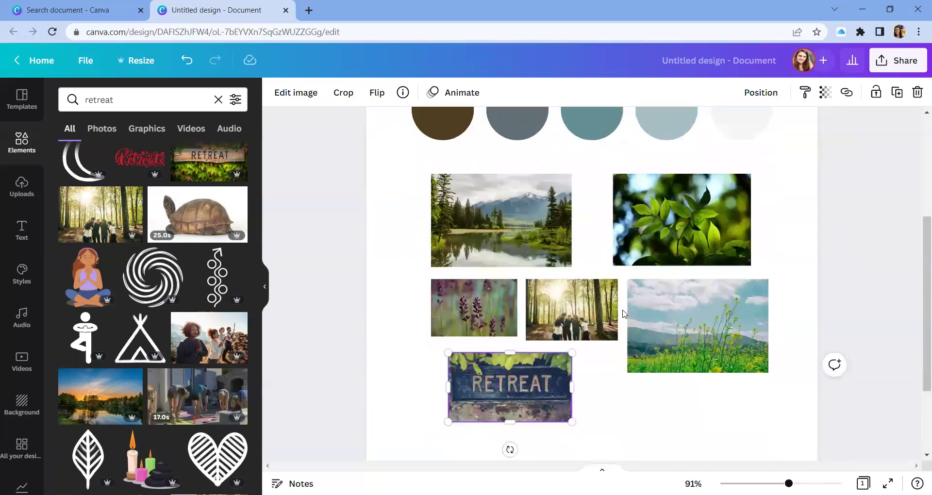
scroll(621, 300, "down", 1)
left_click_drag(545, 327, 528, 325)
Move the green leaves photo left so it sits close beside the lake photo.
scroll(584, 320, "up", 1)
scroll(586, 317, "up", 1)
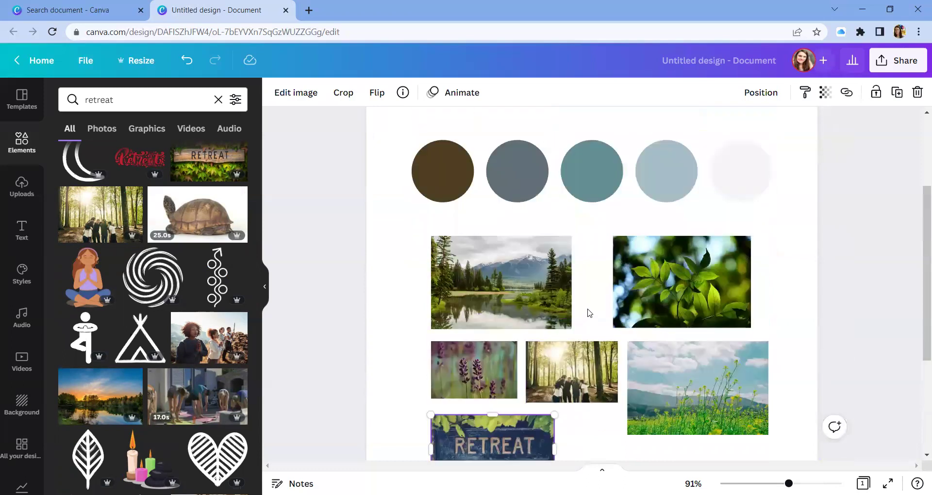
left_click_drag(674, 286, 644, 287)
scroll(509, 252, "up", 1)
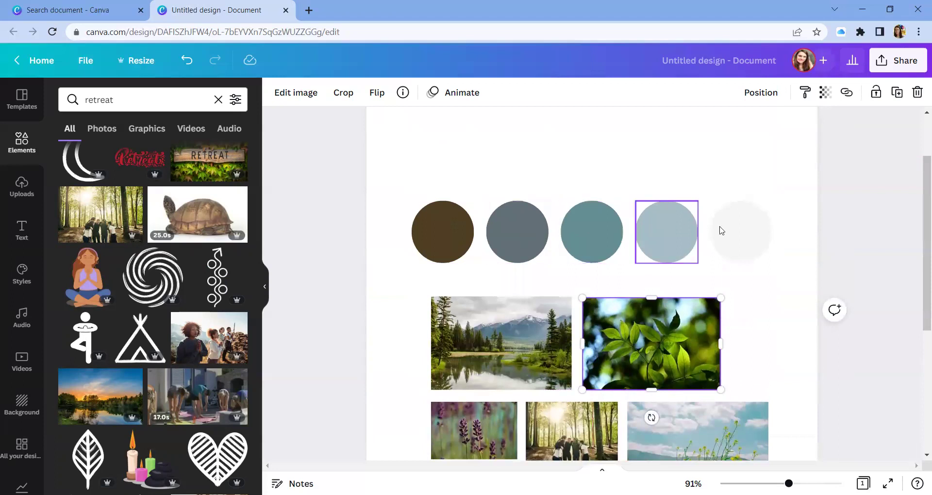
scroll(726, 280, "down", 2)
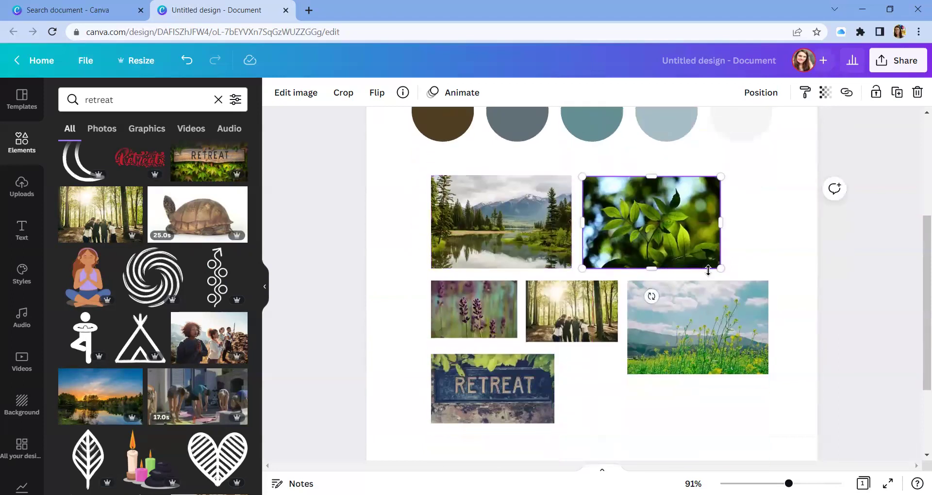
Browse further through the retreat search results and review the board's layout from bottom to top.
scroll(200, 319, "down", 8)
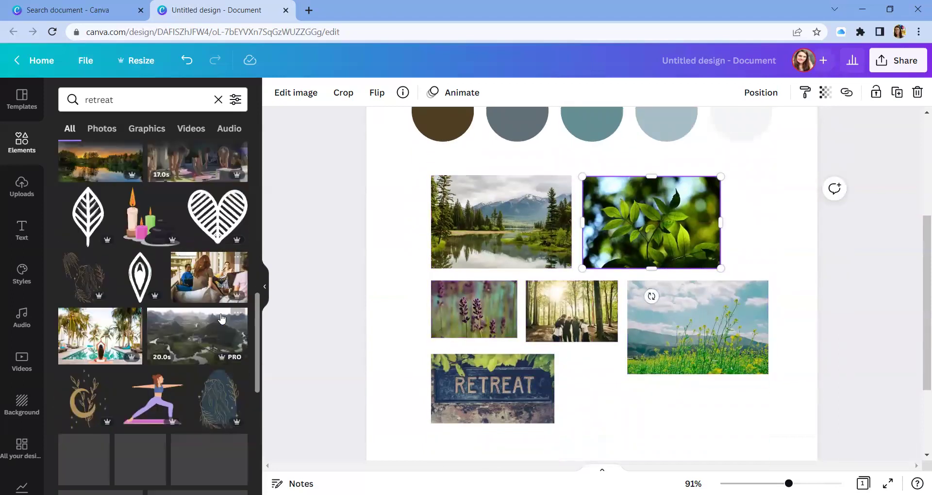
scroll(199, 316, "down", 3)
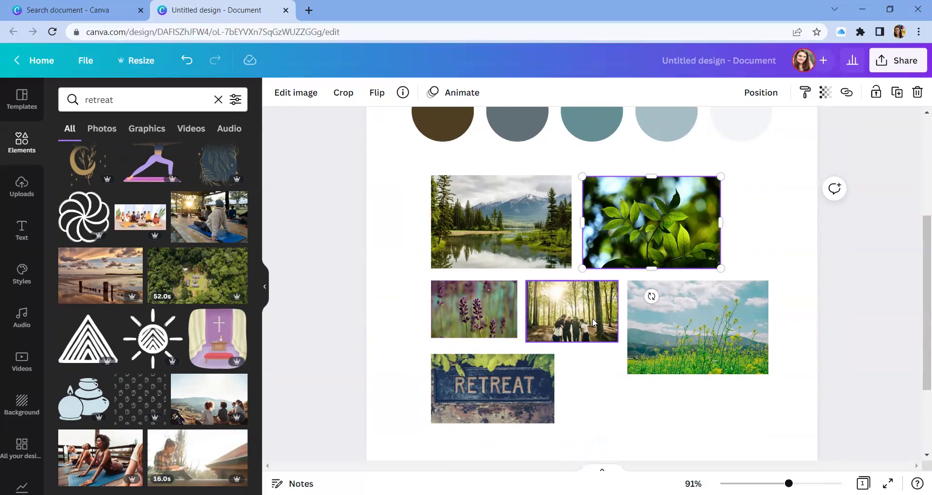
scroll(592, 318, "down", 1)
scroll(177, 360, "down", 1)
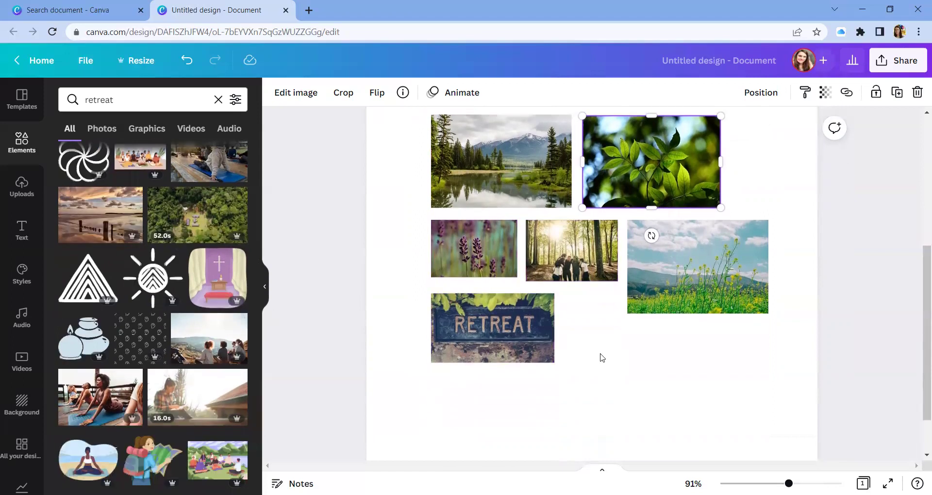
scroll(607, 340, "up", 1)
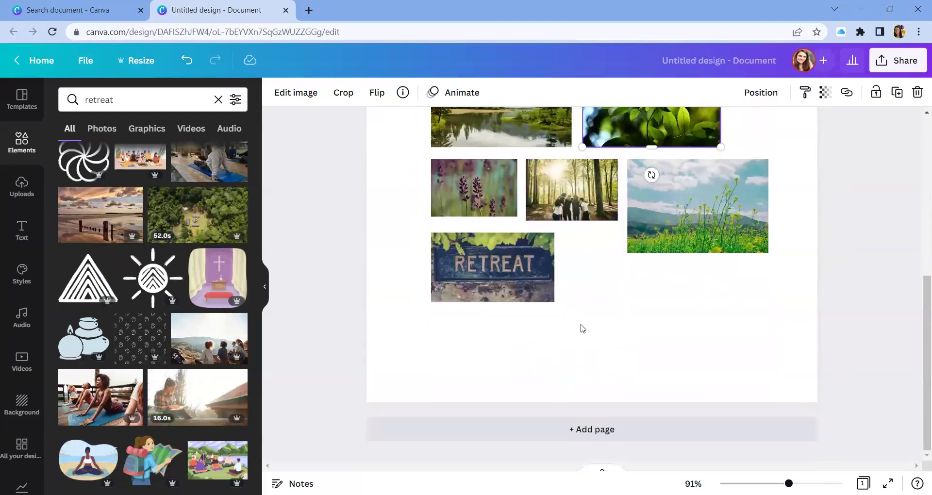
scroll(544, 324, "up", 4)
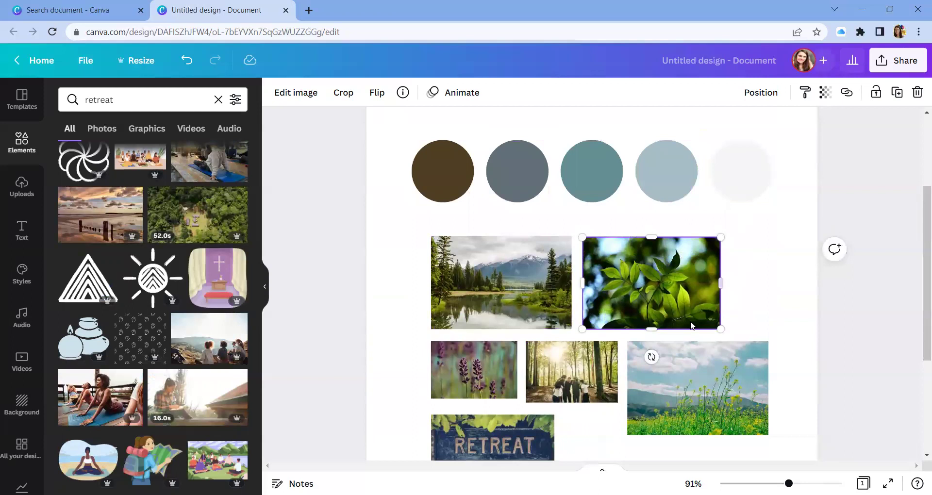
scroll(592, 348, "up", 3)
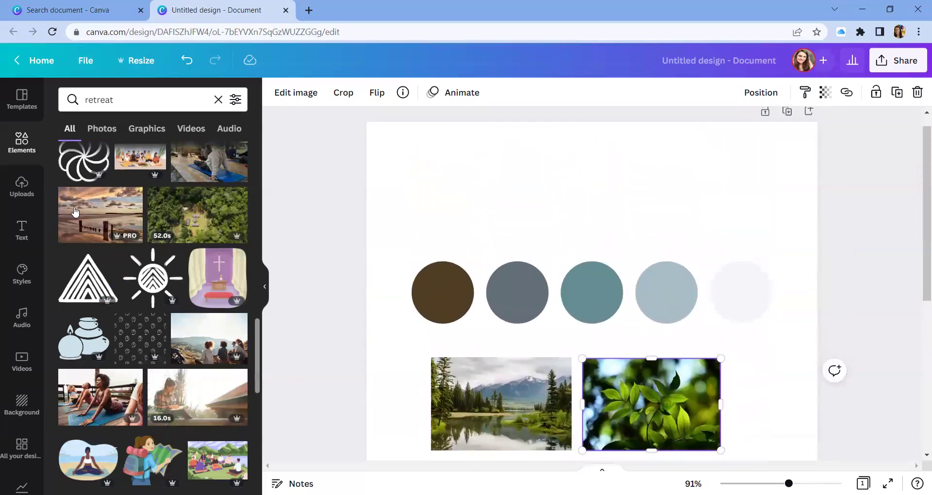
Add a heading text box and place it above the color circles.
left_click(28, 225)
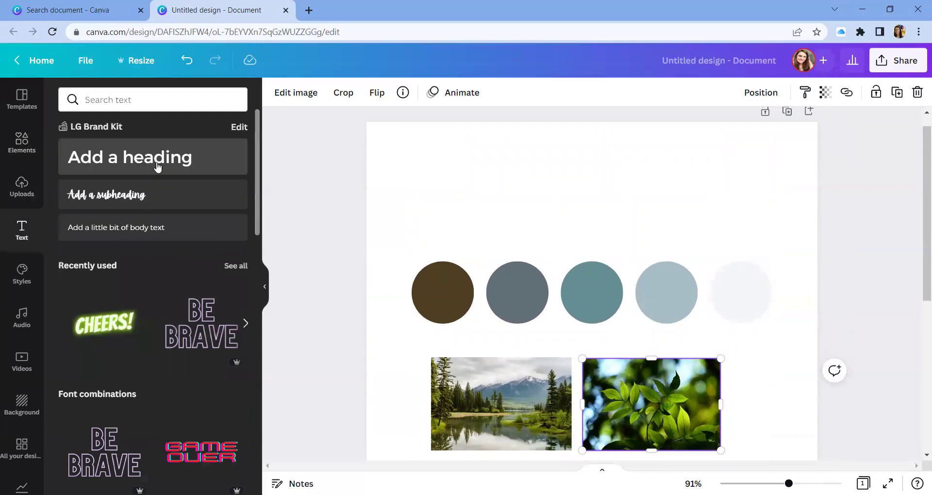
left_click(156, 167)
left_click_drag(602, 331, 503, 241)
Shrink the RETREAT sign photo to the lavender photo's width and tuck it directly below that photo.
scroll(503, 241, "down", 6)
left_click(503, 264)
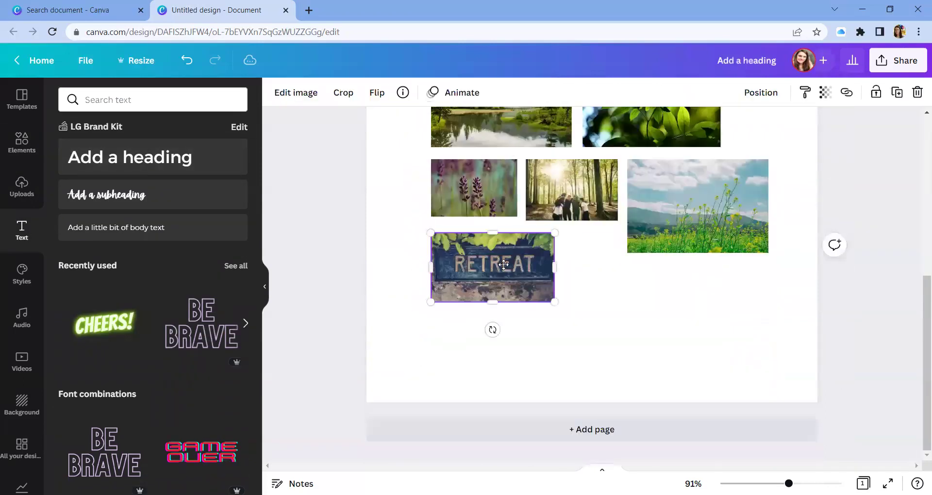
left_click_drag(554, 302, 517, 282)
left_click_drag(502, 264, 502, 256)
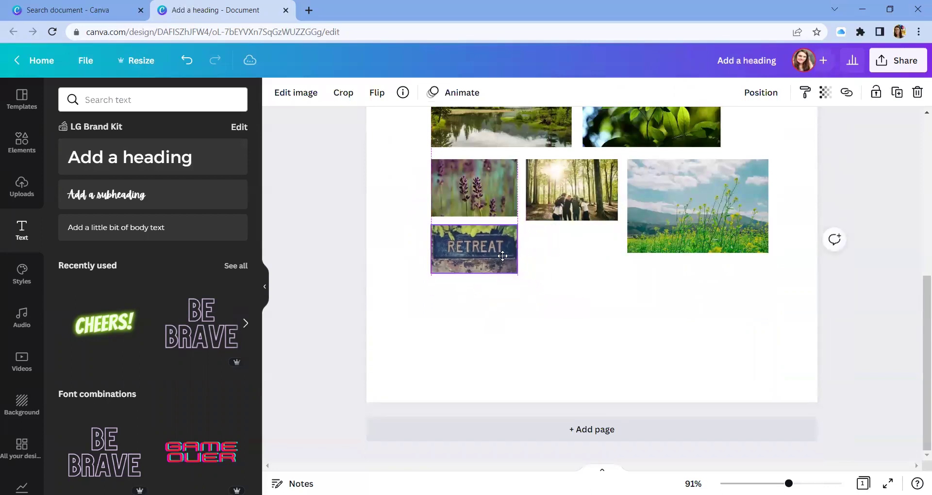
Move the heading text box from above the color circles to below the photo grid, left-aligned with the photos.
scroll(505, 256, "up", 5)
left_click_drag(494, 136, 534, 364)
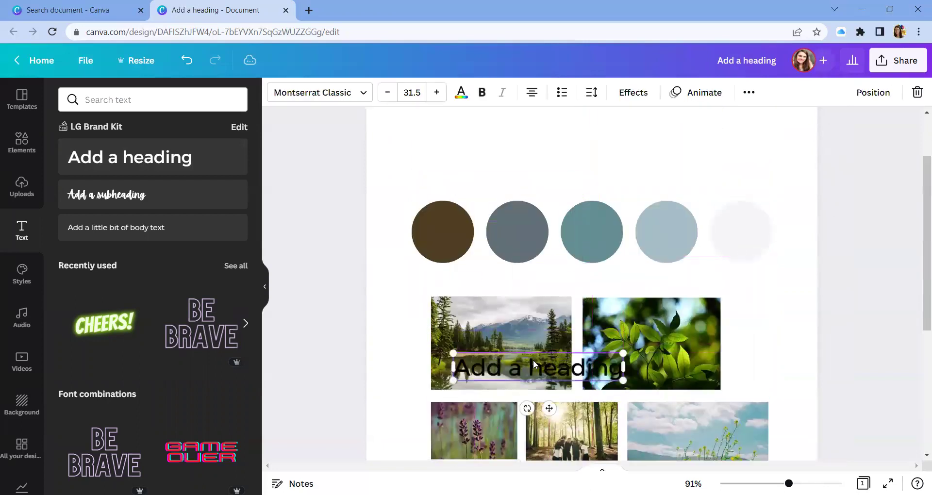
scroll(623, 171, "down", 5)
left_click_drag(562, 190, 541, 375)
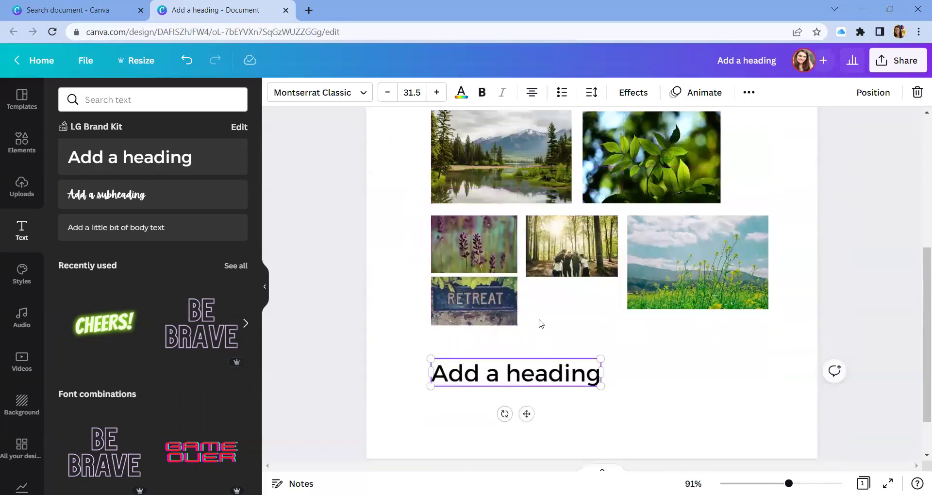
scroll(541, 316, "down", 2)
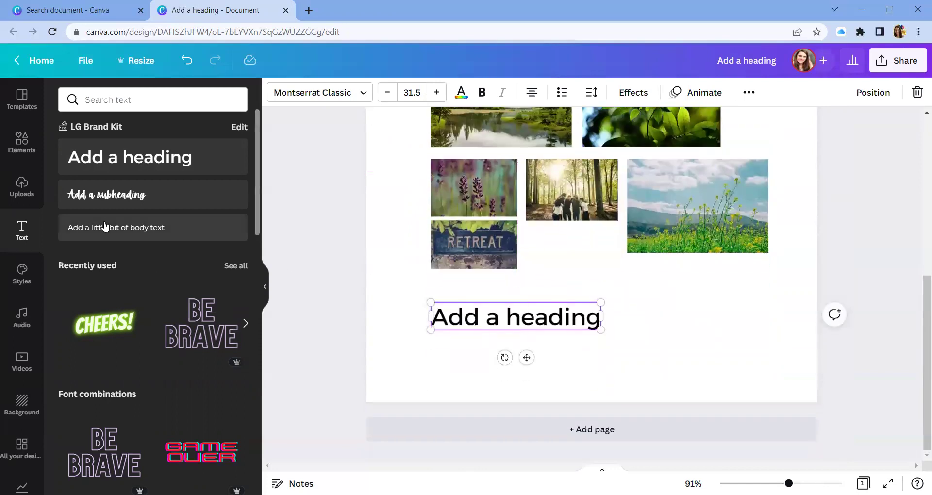
Look through the font style categories, choose Cool and set the heading's font to High Cruiser.
double_click(523, 321)
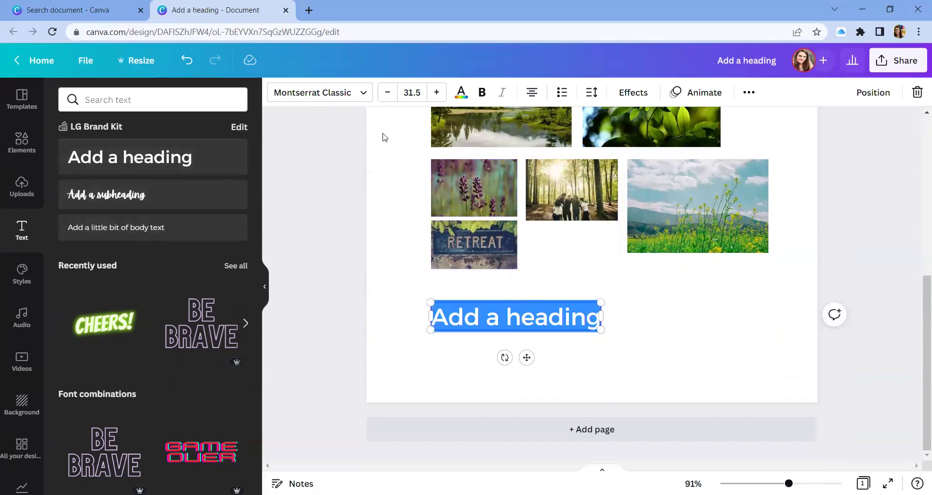
left_click(370, 97)
left_click(180, 100)
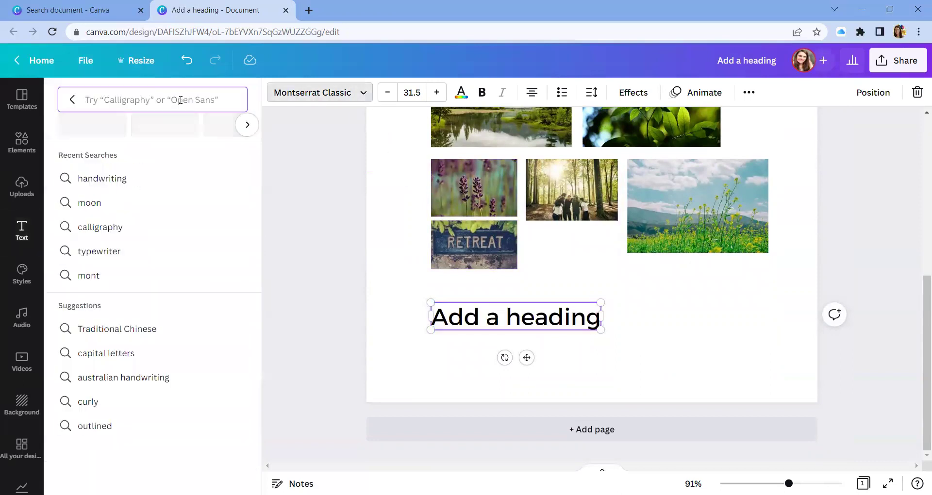
left_click(245, 125)
left_click(245, 125)
left_click(246, 125)
left_click(245, 126)
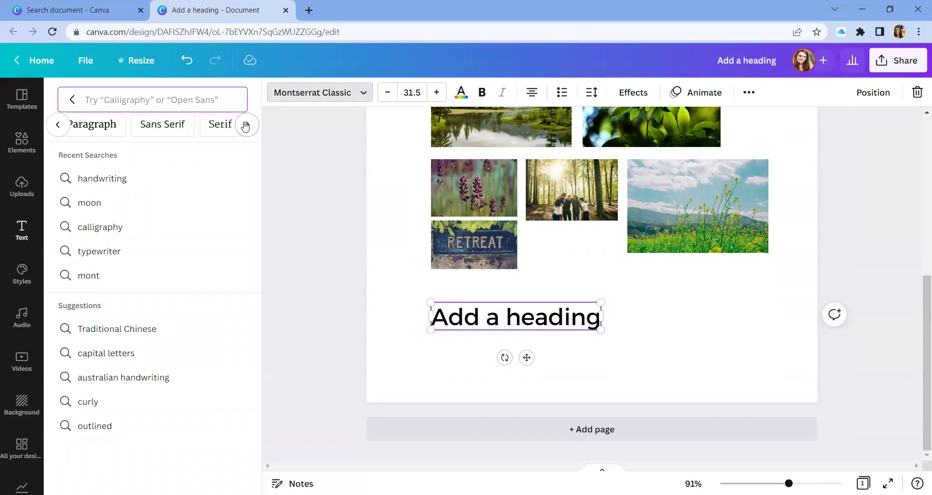
left_click(245, 126)
left_click(246, 126)
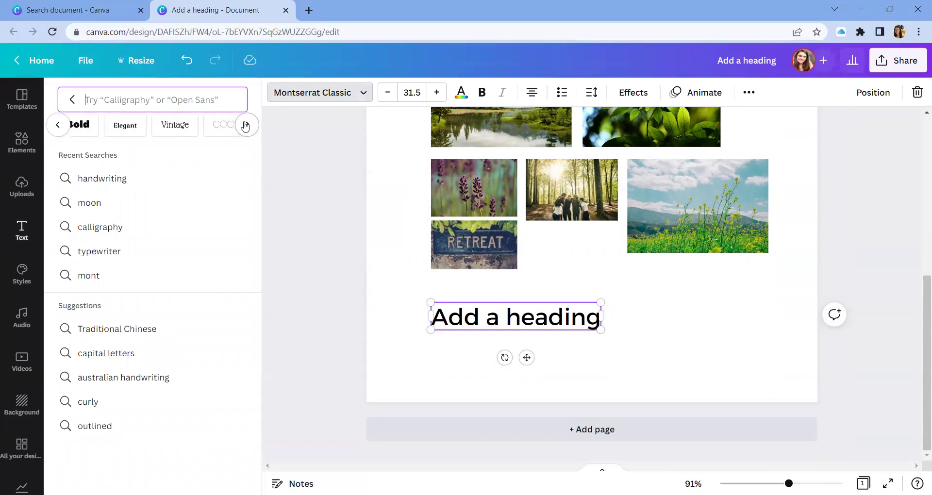
left_click(246, 126)
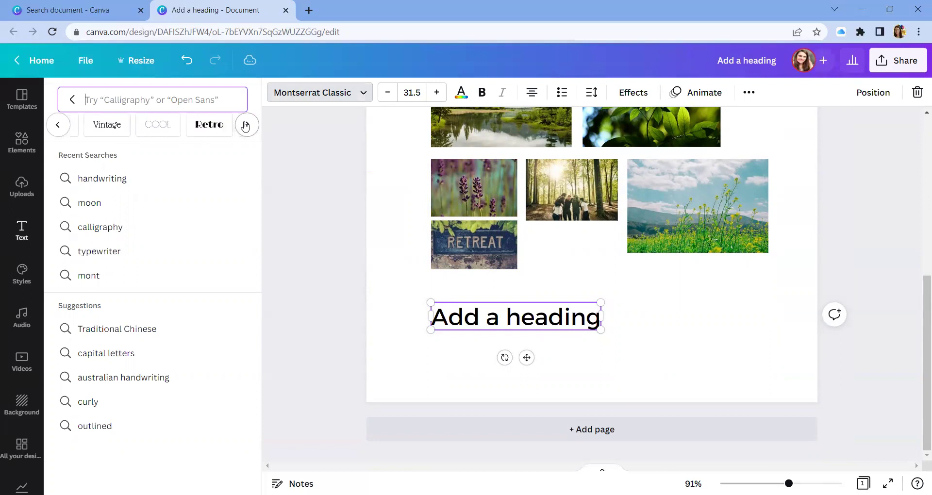
left_click(94, 134)
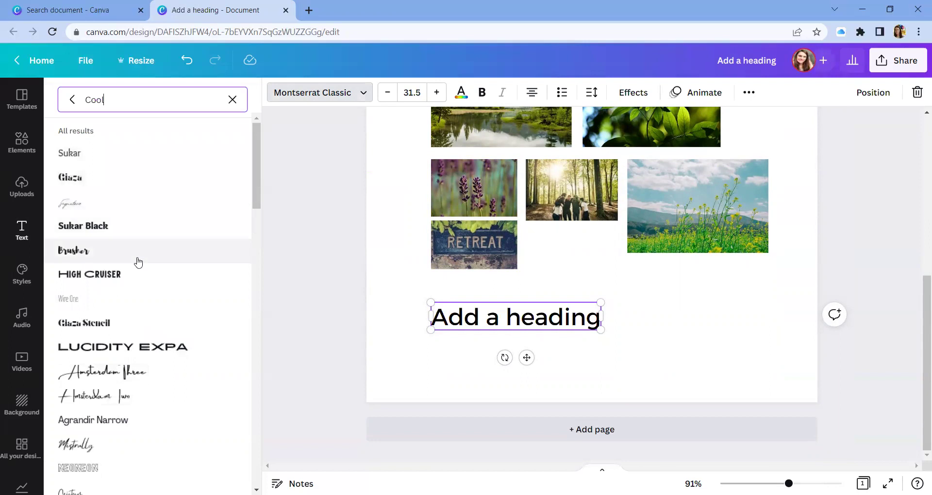
left_click(120, 275)
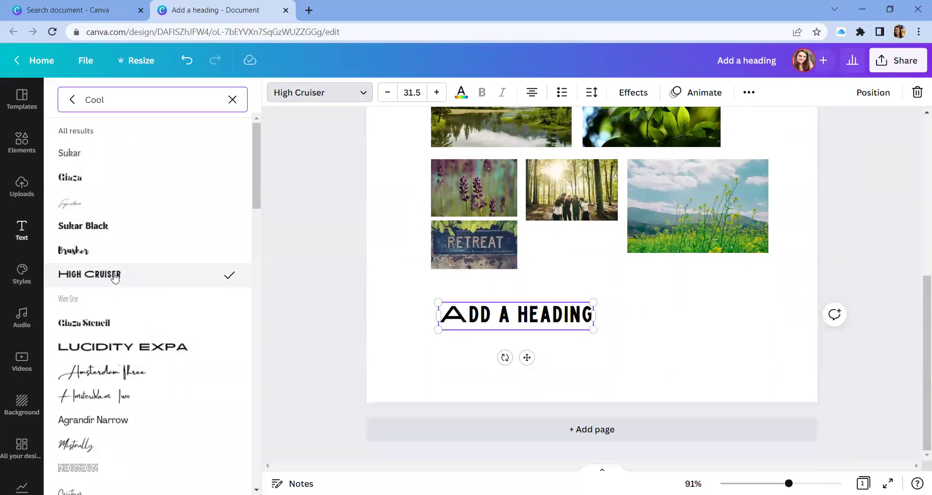
Replace the heading's text with "Naturist Expeditions" and align its left edge with the photos above.
left_click(511, 316)
key("ctrl+a")
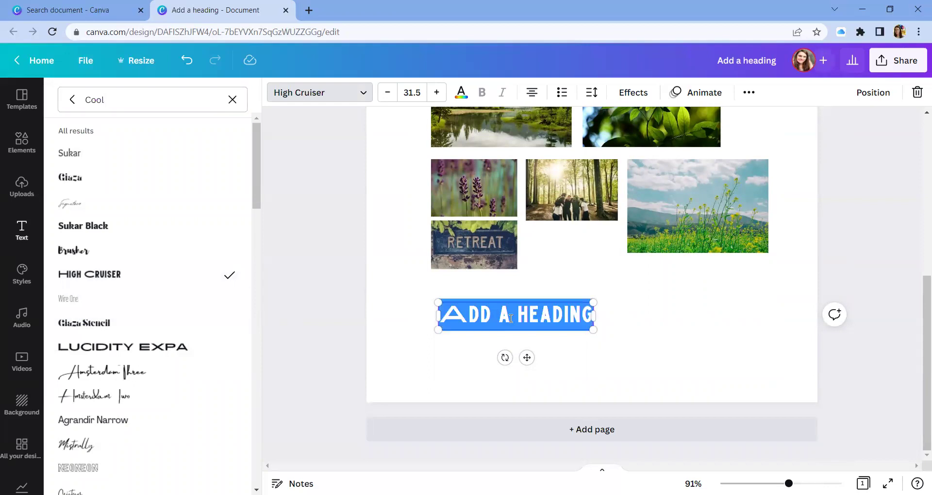
type("NATR")
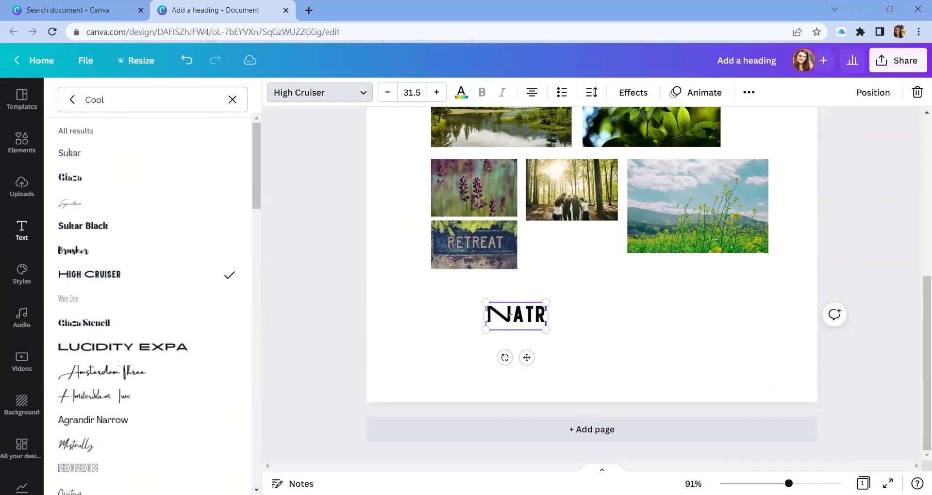
key("BackSpace")
type("URIST")
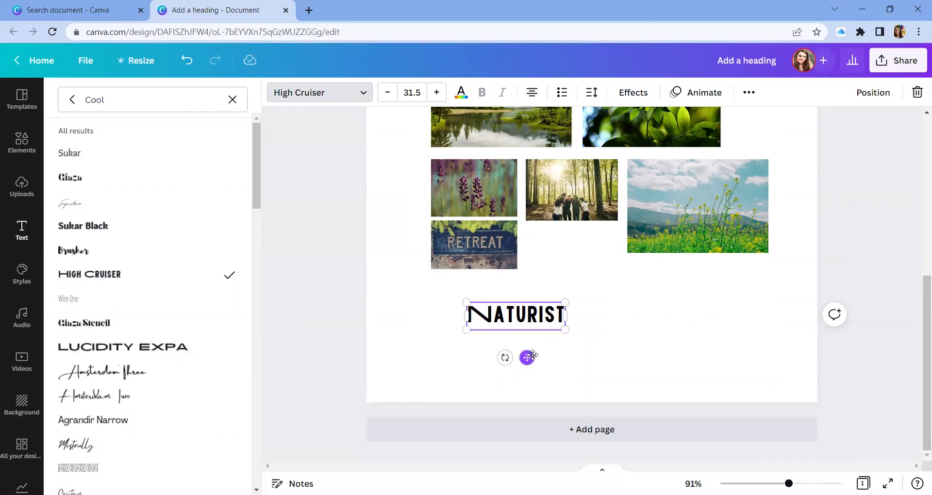
type(" EXPE")
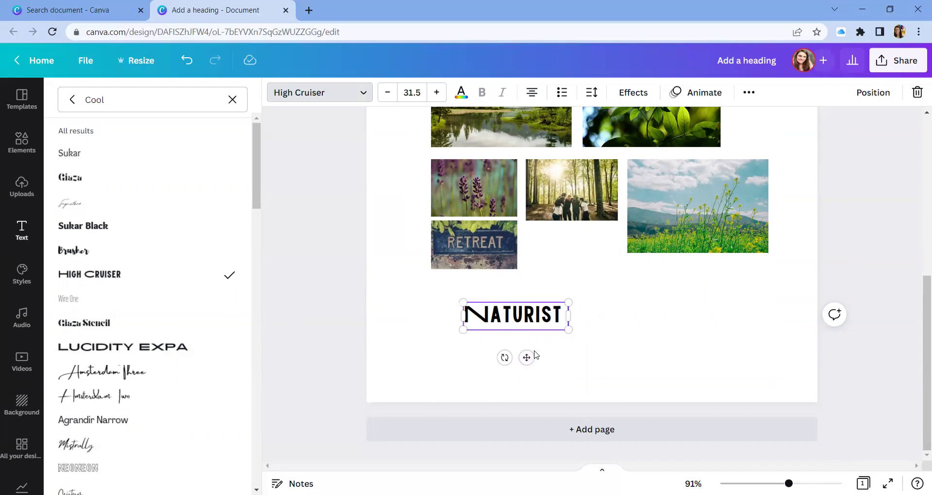
type("DITIONS")
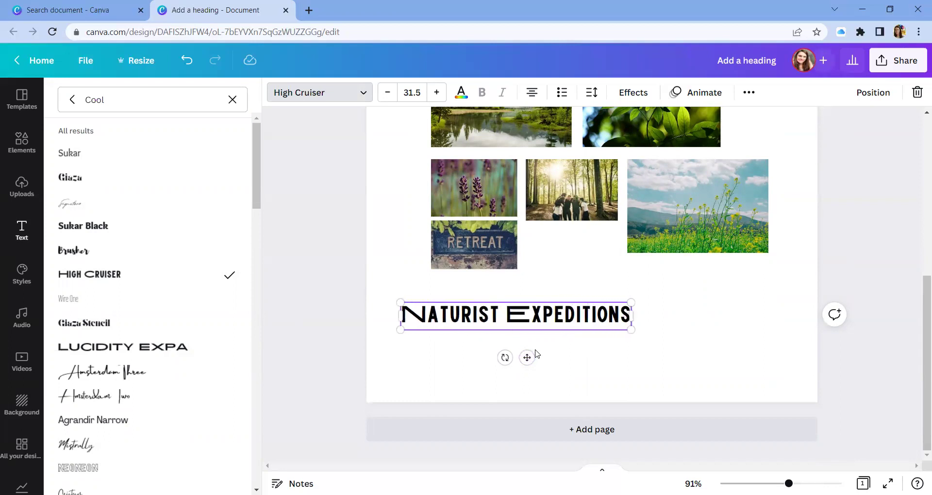
left_click_drag(530, 356, 560, 353)
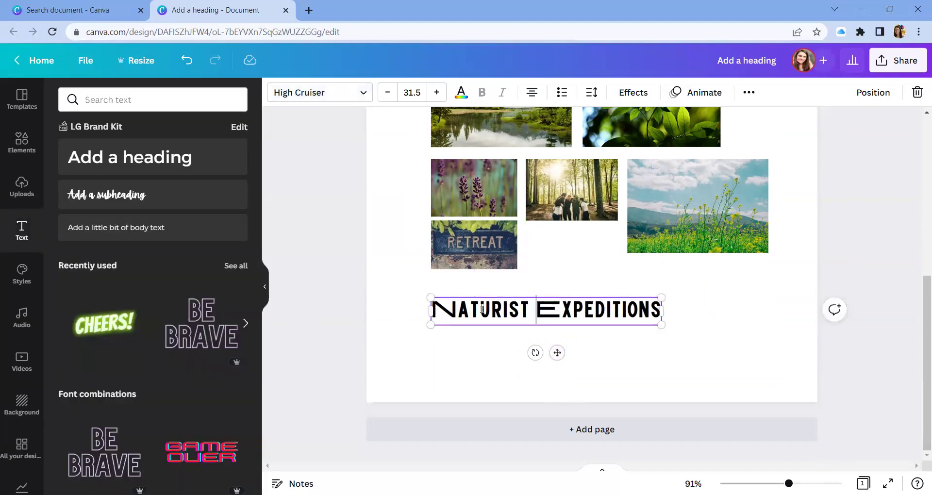
Duplicate the Naturist Expeditions heading and place the copy directly beneath the original.
left_click(525, 338)
left_click(538, 310)
key("ctrl+d")
left_click_drag(567, 362, 558, 378)
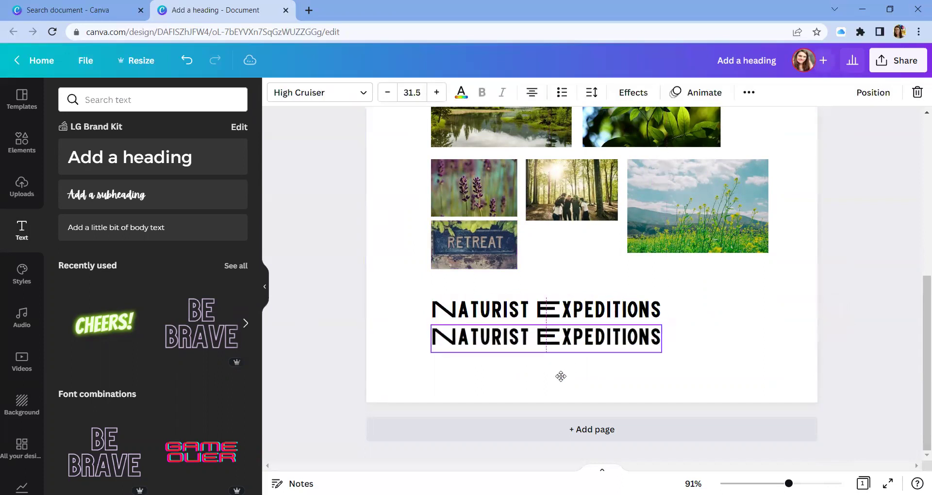
Set the lower heading's font to Signature and shift that text slightly to the left.
triple_click(542, 342)
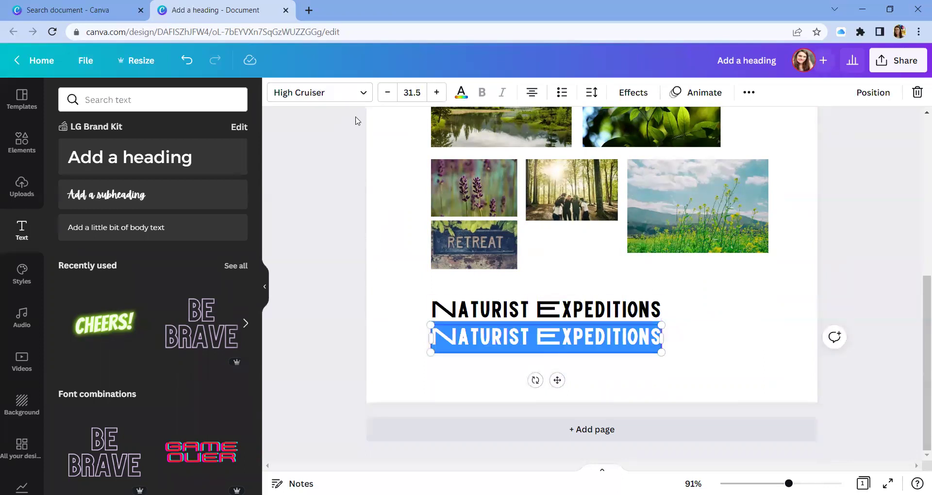
left_click(366, 97)
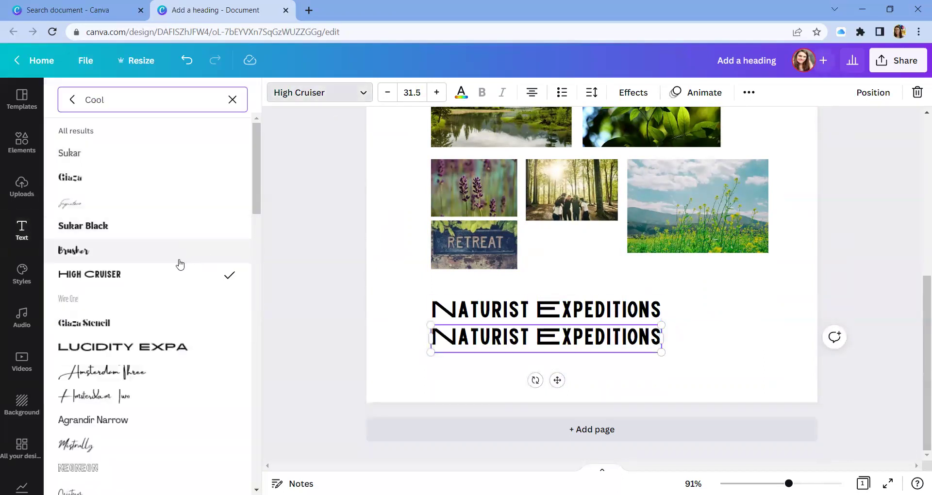
left_click(198, 206)
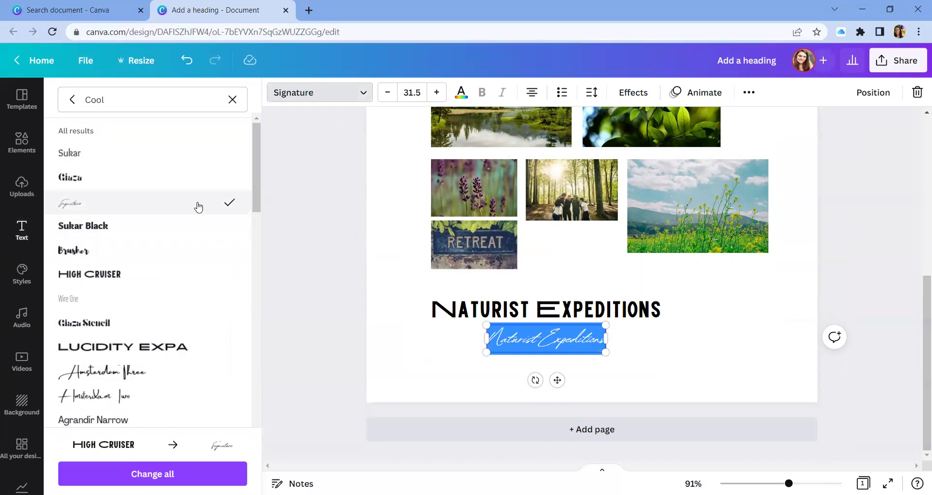
scroll(182, 265, "down", 3)
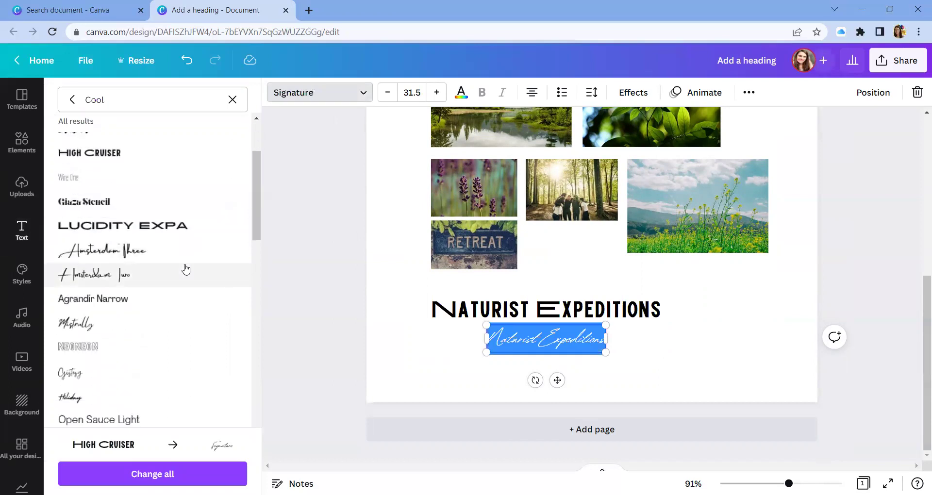
left_click_drag(555, 382, 528, 382)
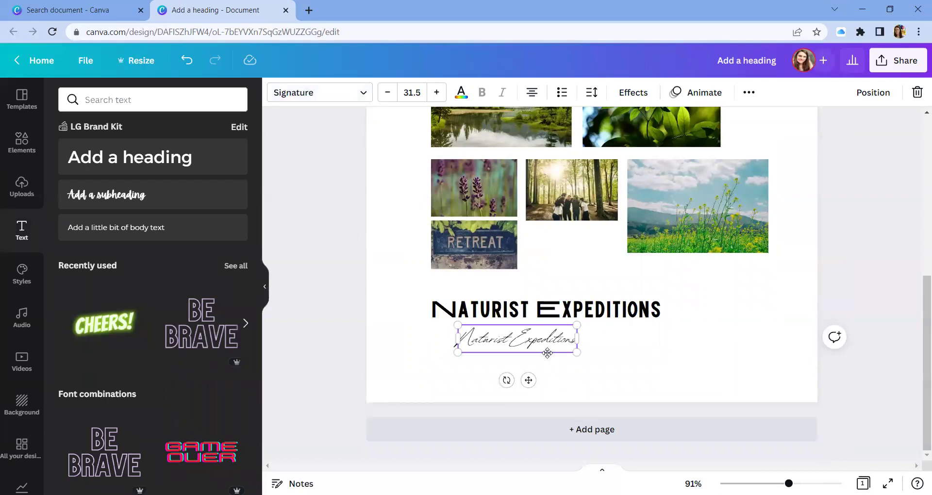
Duplicate the Signature text and place the copy to its right on the same line.
key("ctrl+d")
left_click_drag(537, 387, 698, 379)
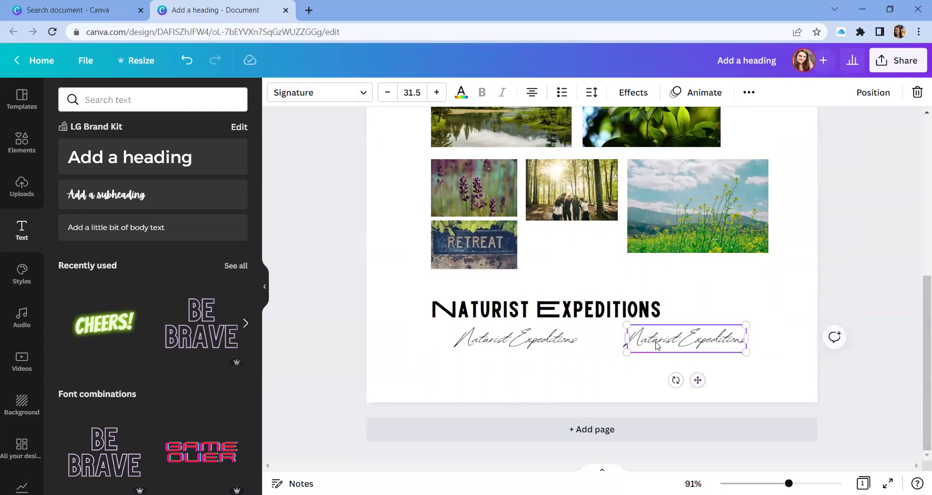
Try the Agrandir Narrow, Code, Nunito and Raleway fonts on the right-hand copy of the text.
double_click(655, 345)
key("ctrl+a")
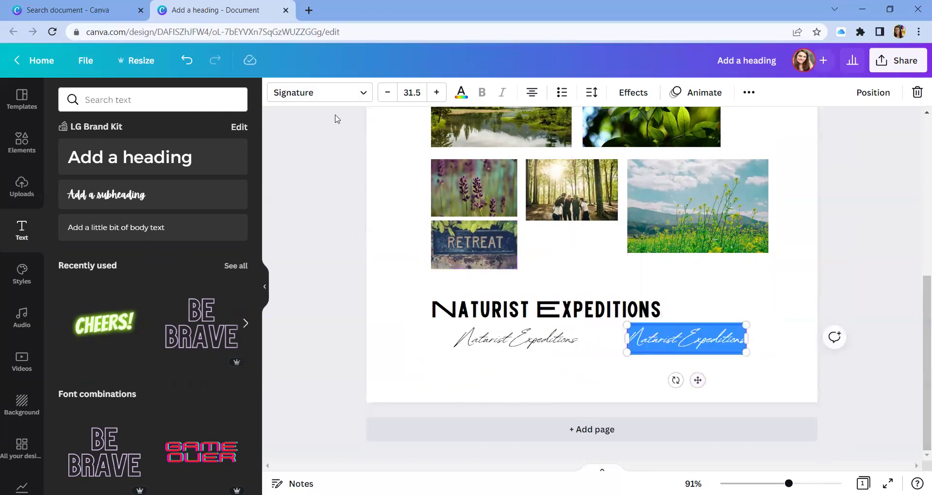
left_click(364, 92)
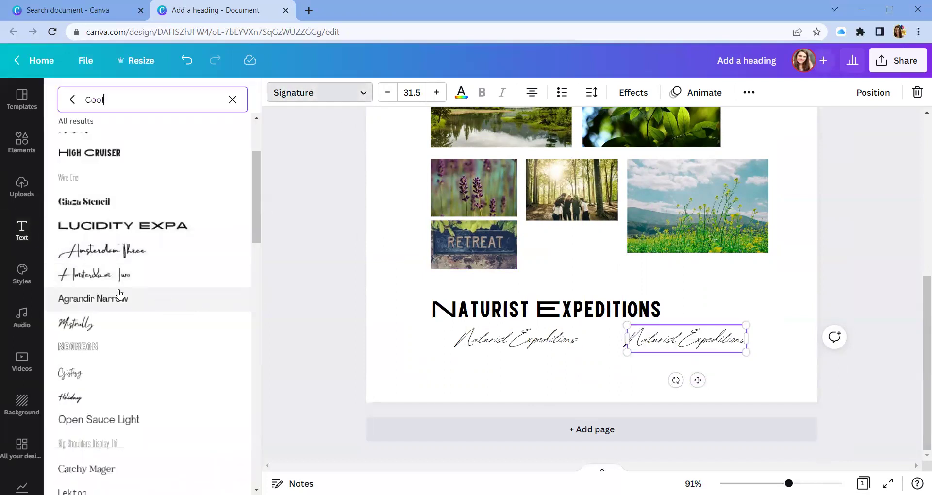
scroll(167, 330, "up", 3)
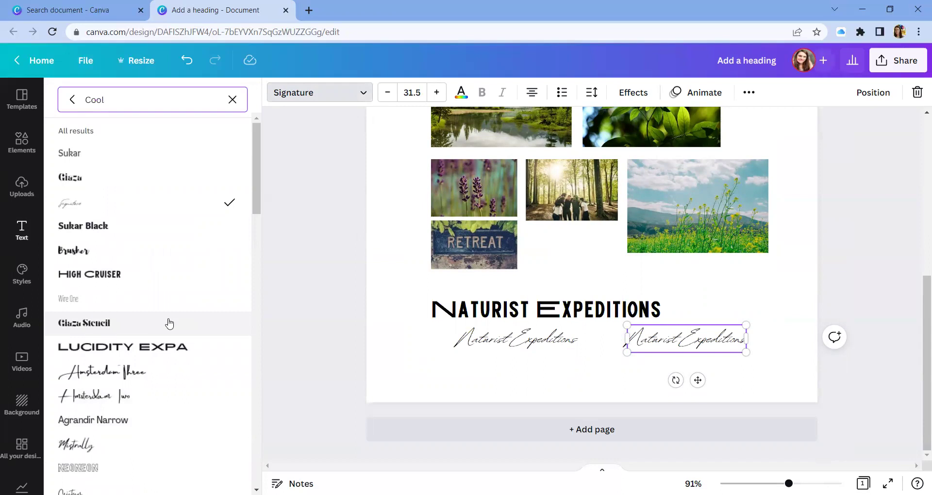
scroll(167, 320, "down", 3)
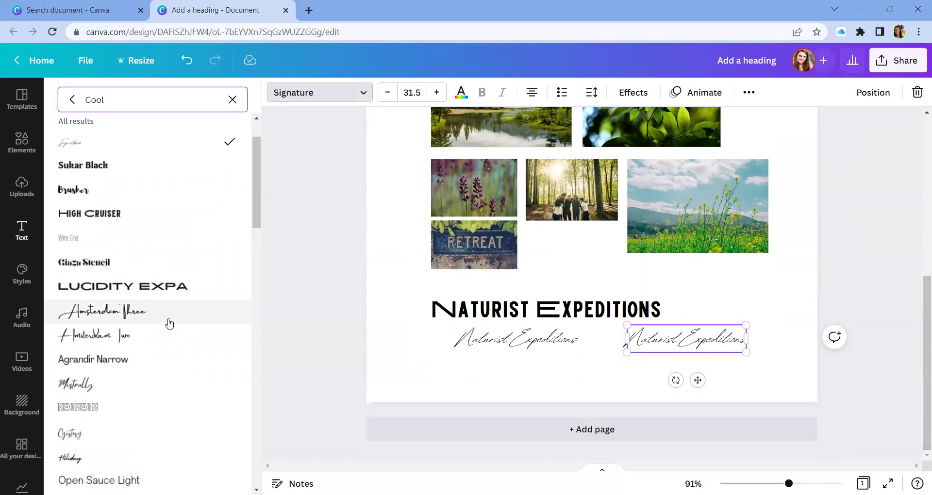
left_click(155, 303)
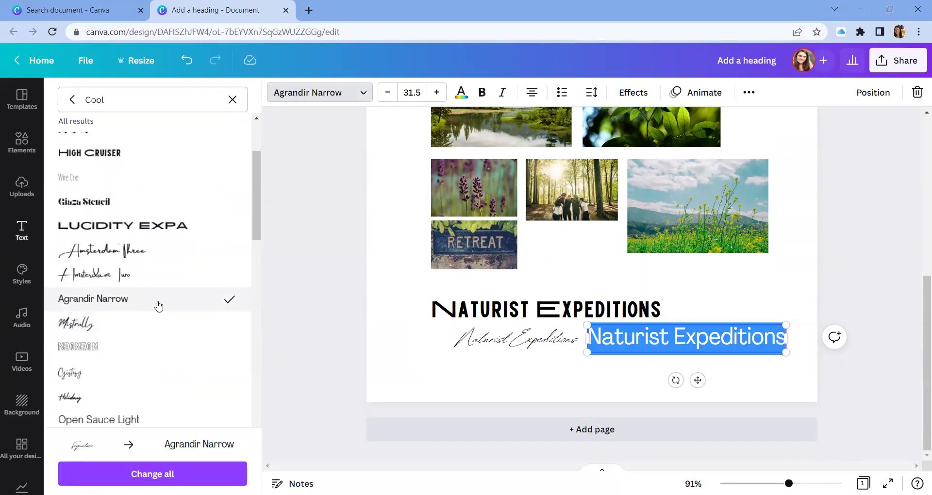
scroll(158, 310, "down", 3)
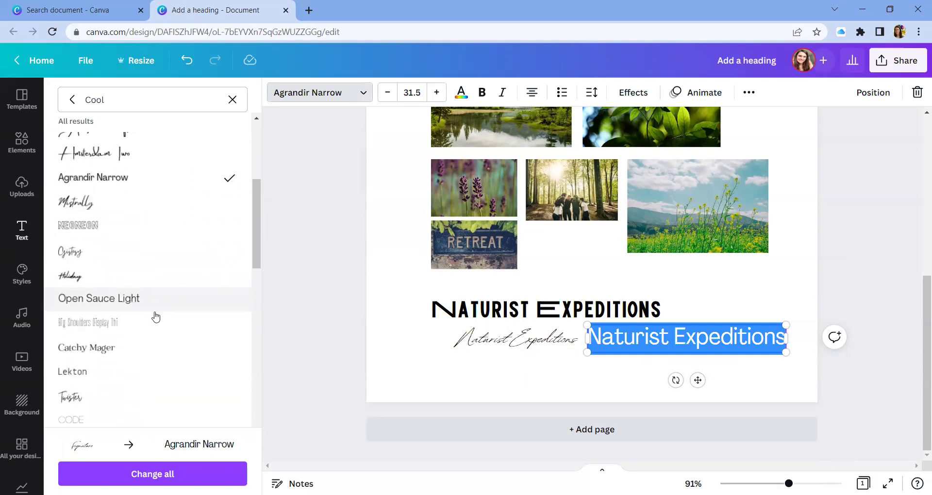
scroll(173, 340, "down", 5)
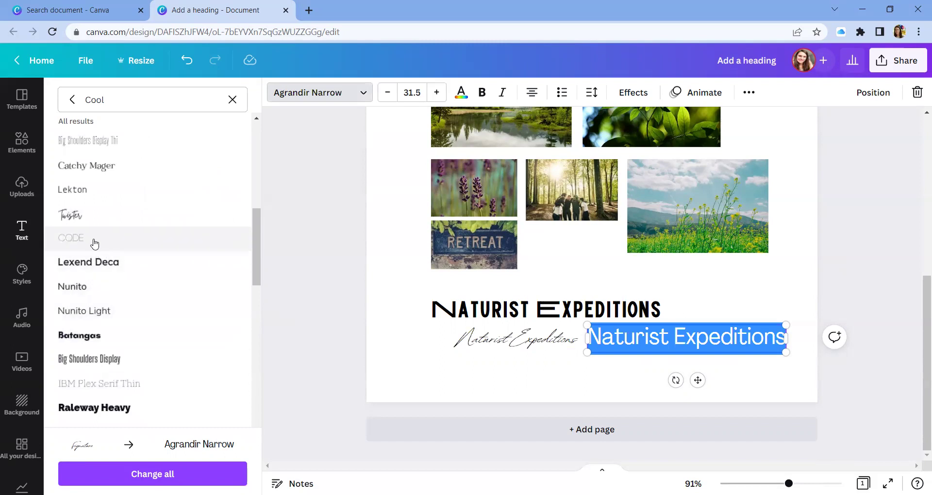
left_click(95, 244)
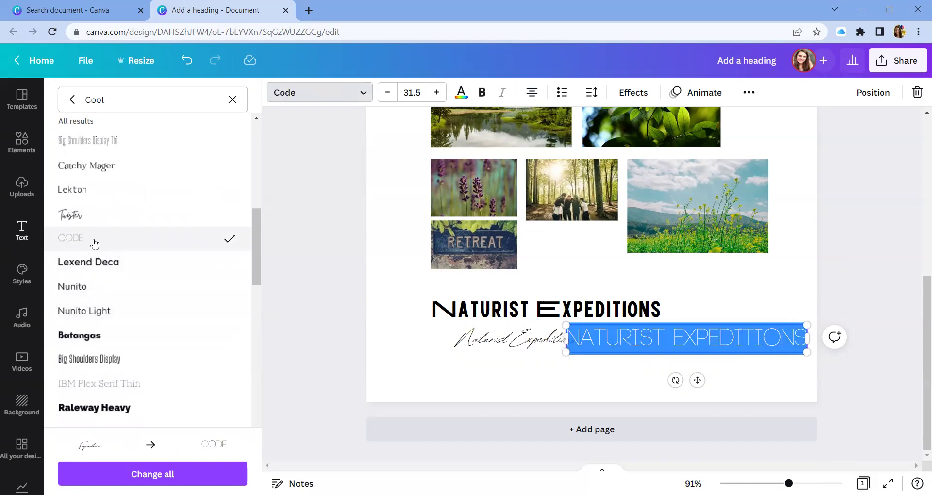
left_click(101, 290)
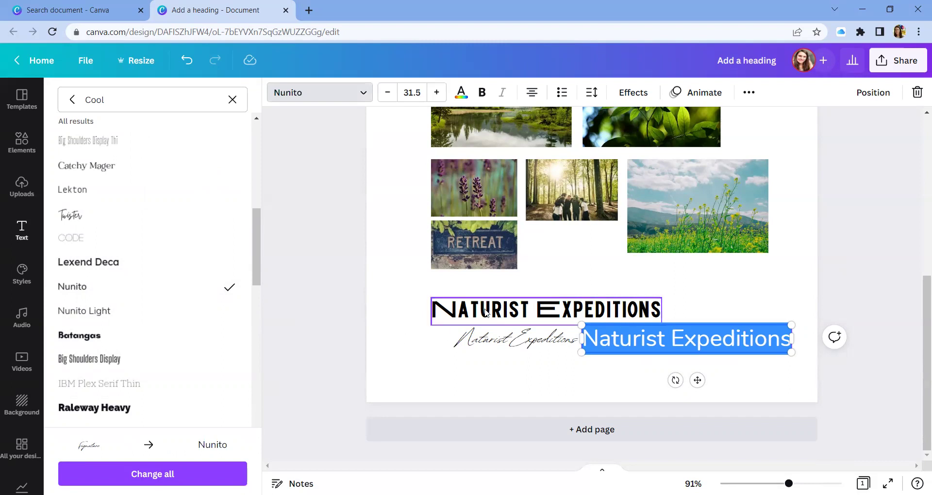
scroll(87, 340, "down", 1)
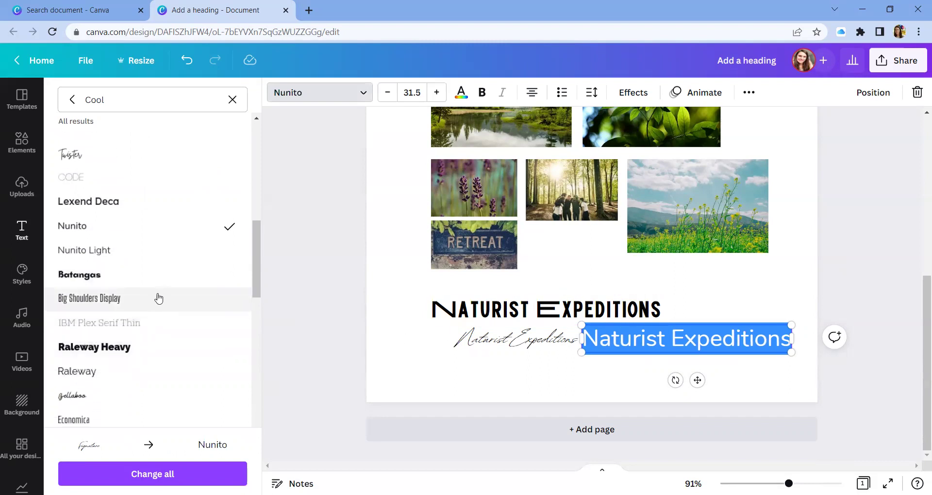
scroll(158, 297, "down", 1)
left_click(98, 313)
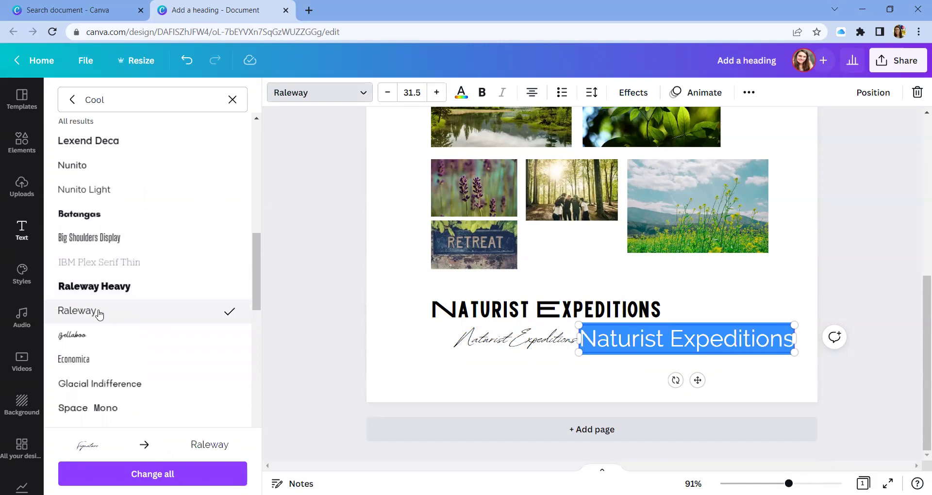
Set the right-hand text copy's font to Economica.
scroll(99, 314, "down", 1)
left_click(95, 306)
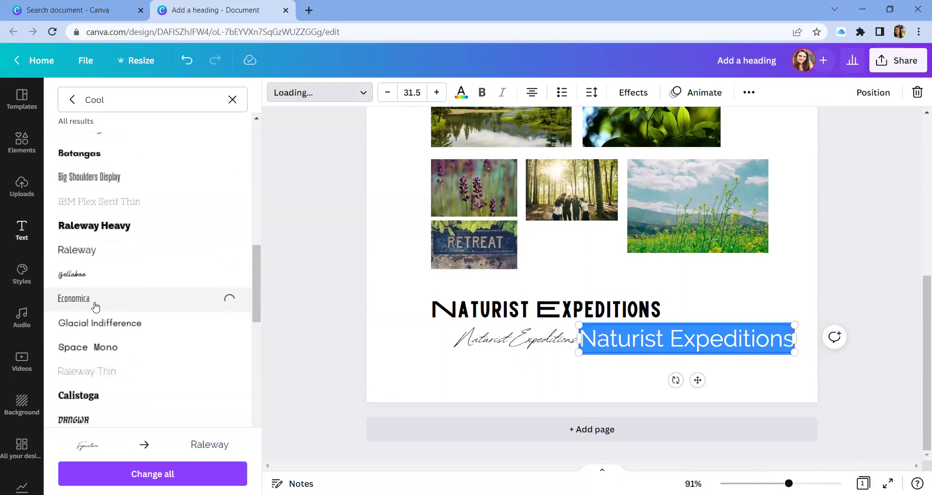
left_click(676, 340)
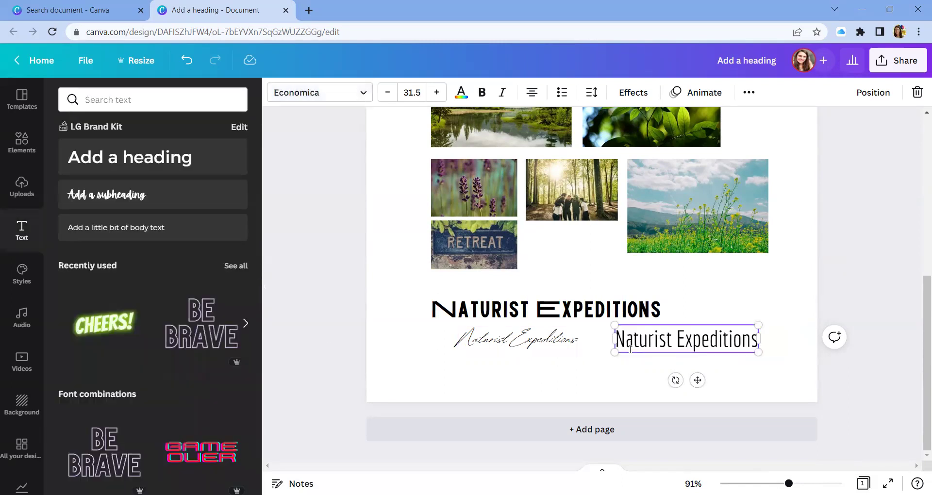
Arrange the font samples with High Cruiser centered on top, Signature below it at the left photo edge, and Economica beneath the yellow-flower photo.
left_click_drag(699, 377, 683, 374)
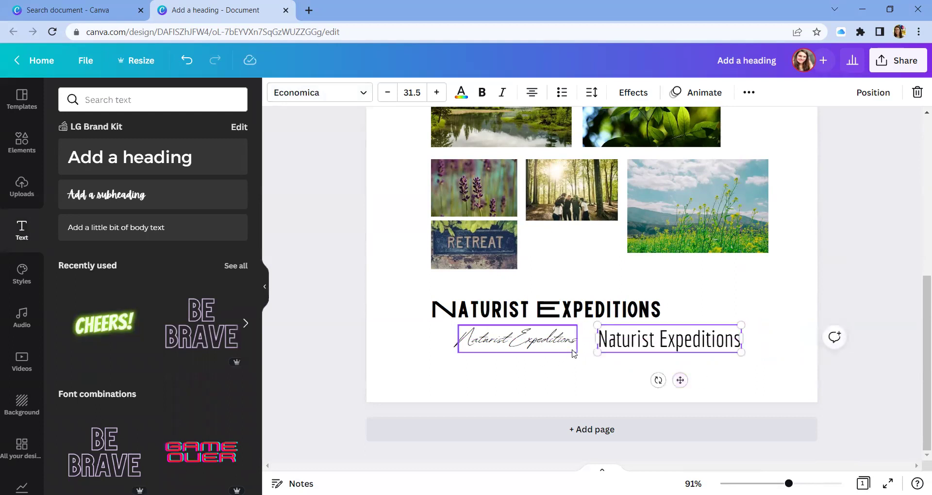
left_click_drag(558, 315, 606, 298)
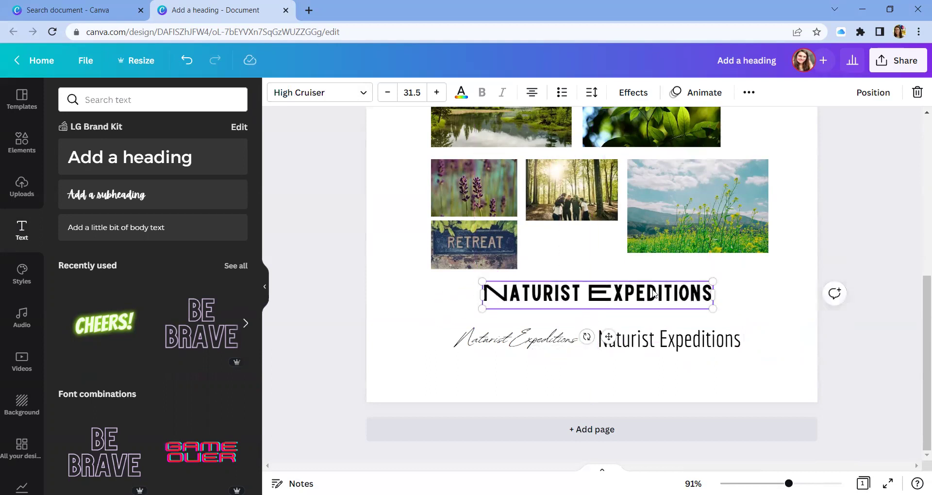
left_click_drag(544, 335, 517, 332)
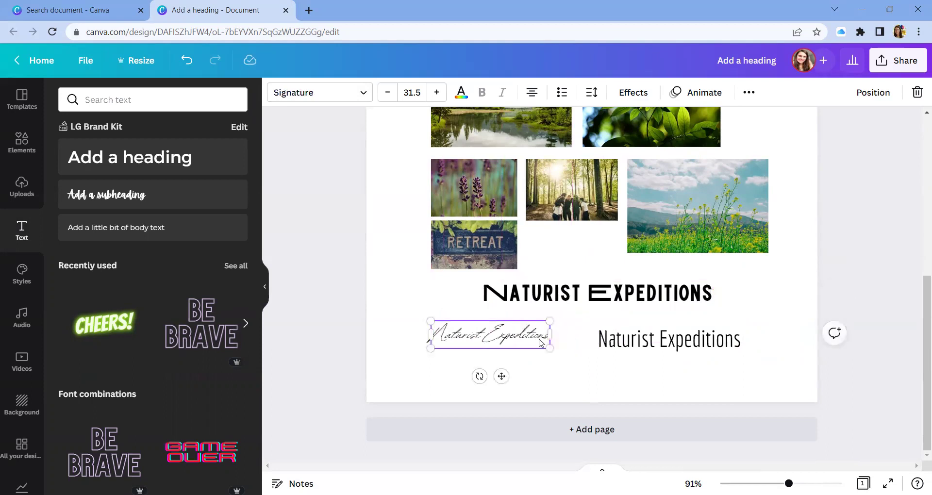
left_click_drag(650, 336, 681, 331)
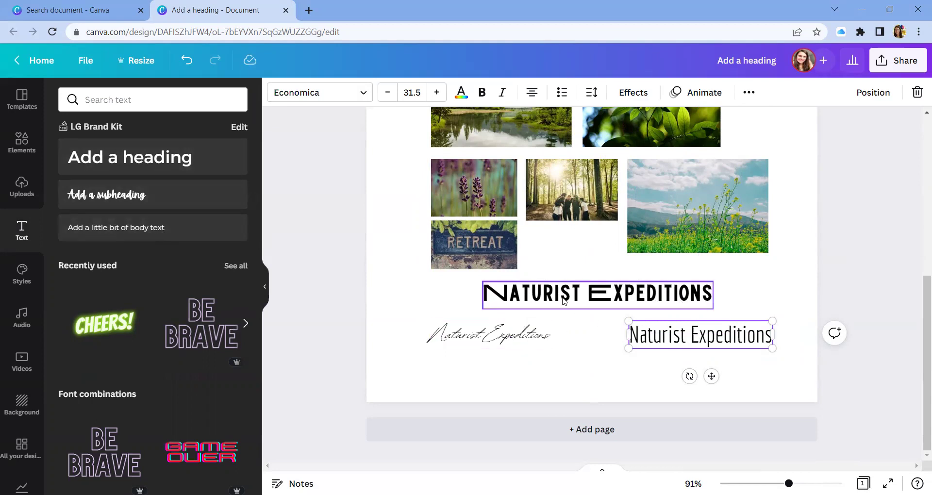
Review the whole board, from the color circles through the photo grid to the font samples.
scroll(612, 365, "up", 3)
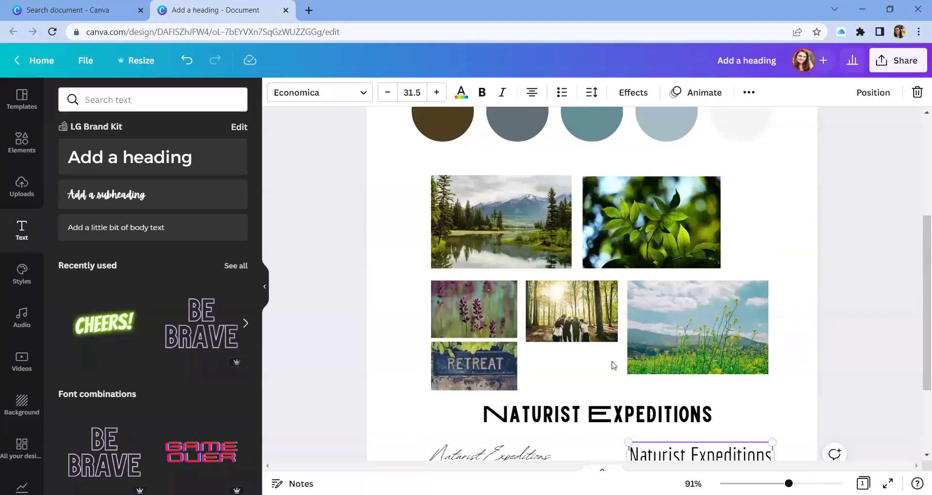
scroll(612, 365, "up", 1)
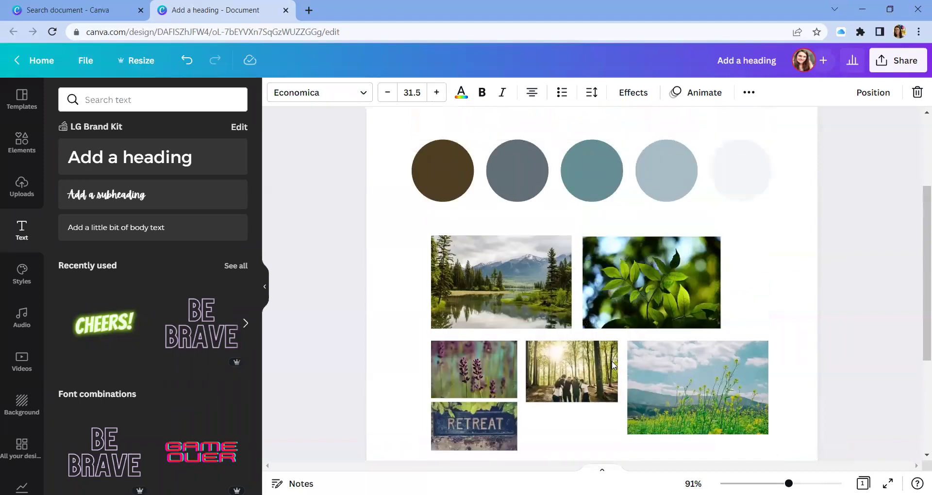
scroll(613, 365, "up", 2)
scroll(611, 366, "down", 5)
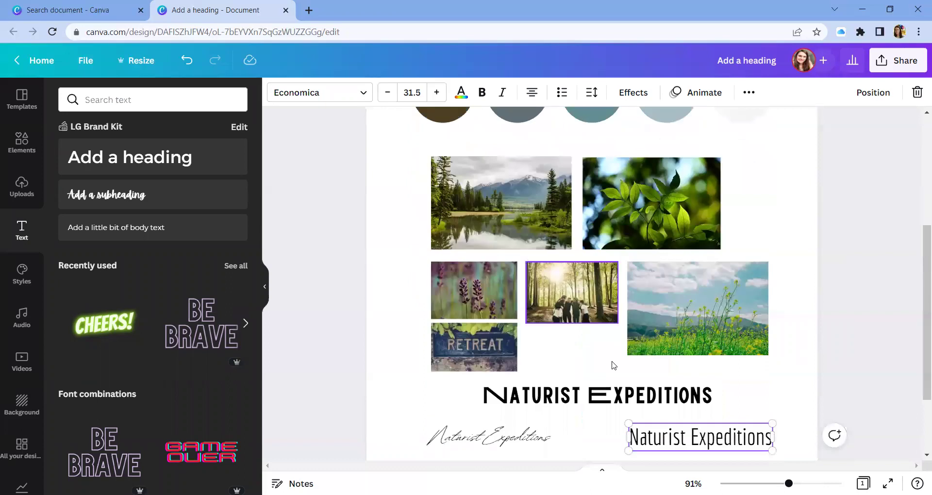
scroll(610, 369, "up", 1)
scroll(610, 369, "up", 4)
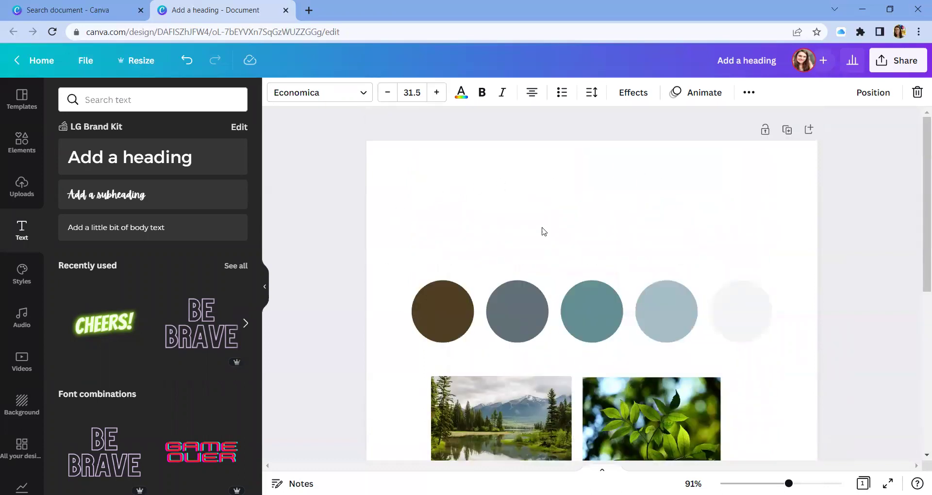
scroll(515, 238, "down", 1)
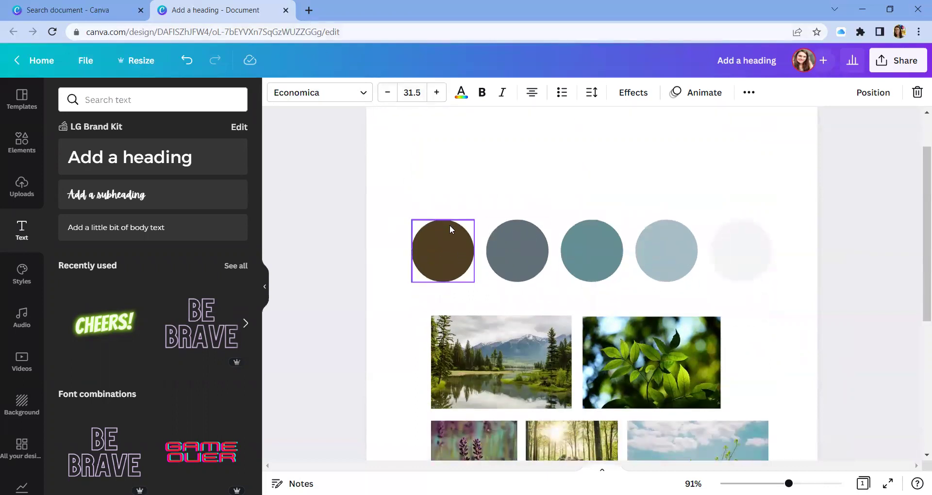
Search the document templates for "logo", look over the matches and clear the search.
scroll(334, 207, "up", 1)
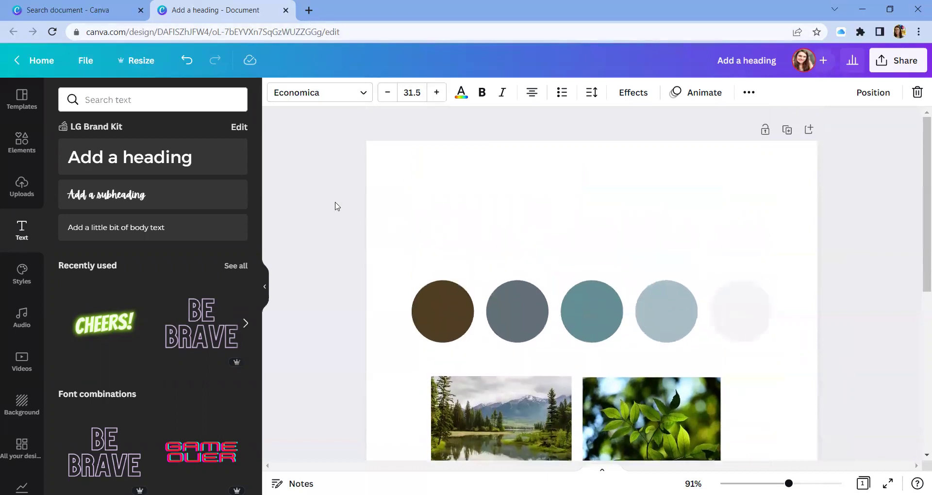
left_click(22, 102)
left_click(92, 100)
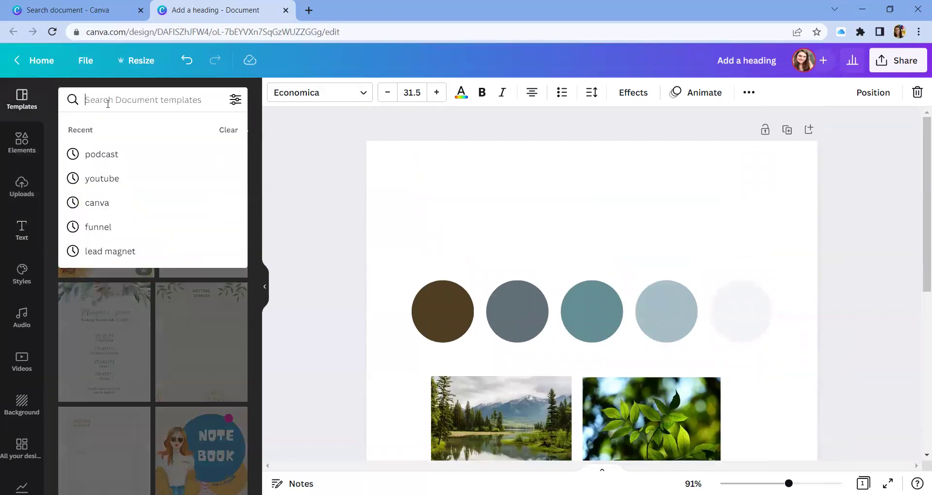
type("logo")
key("Return")
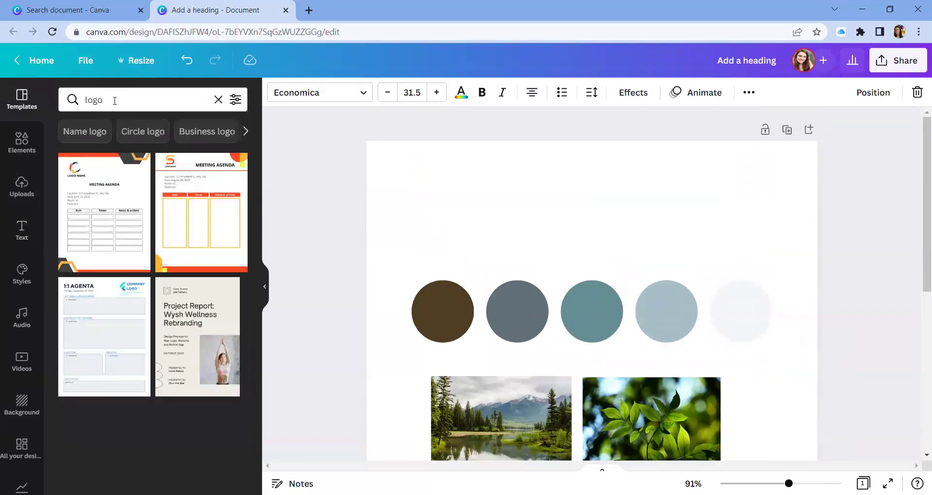
left_click(218, 99)
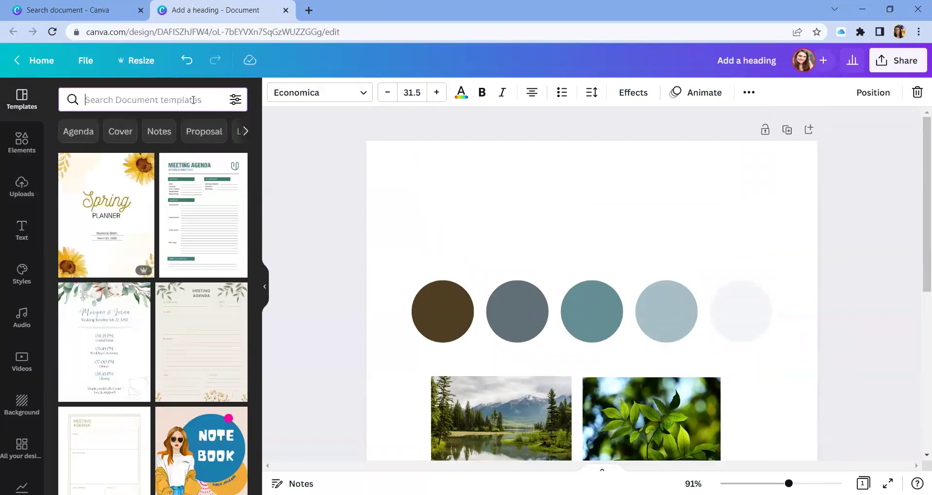
Open the Canva home page in a new browser tab from the Business Time bookmarks.
left_click(309, 10)
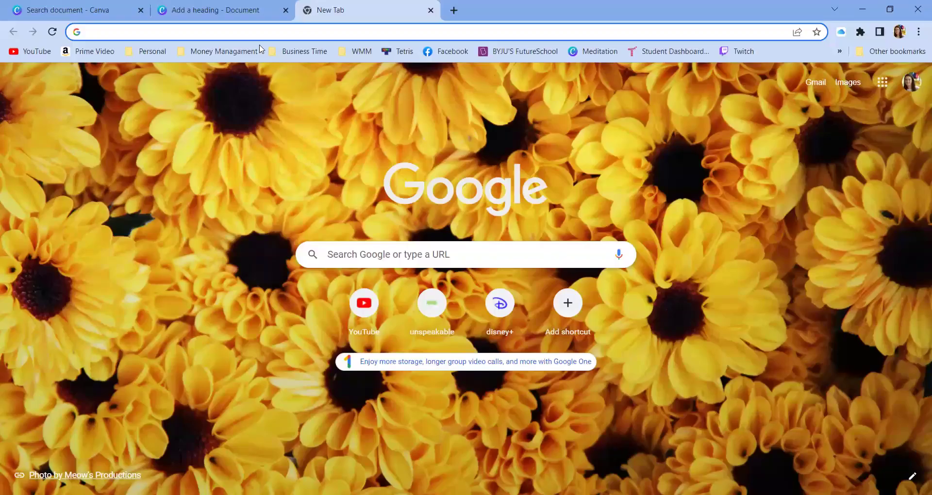
left_click(304, 51)
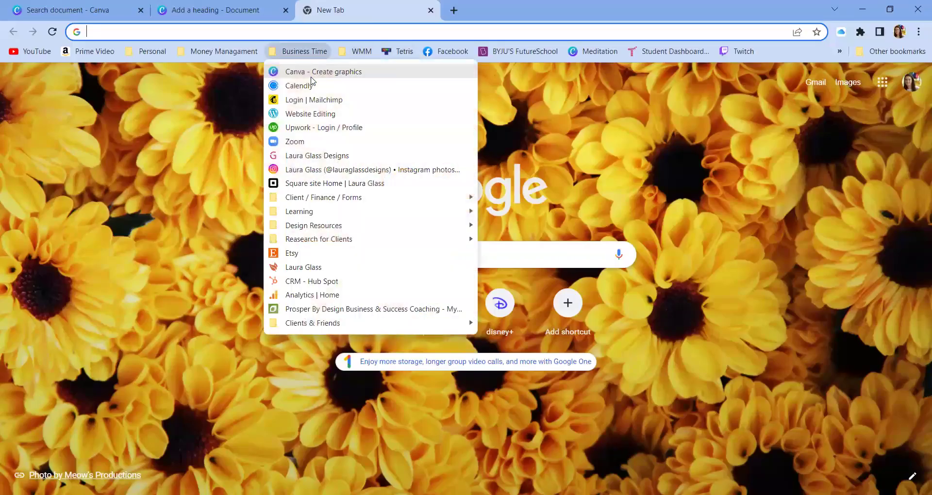
left_click(313, 69)
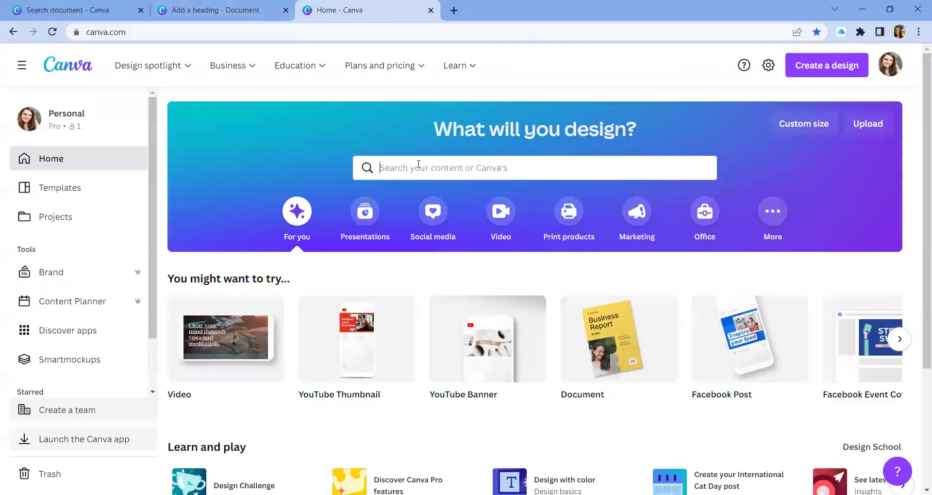
Search Canva's templates for "nature logo".
left_click(418, 165)
type("lo")
key("BackSpace")
key("BackSpace")
type("nature logo")
key("Return")
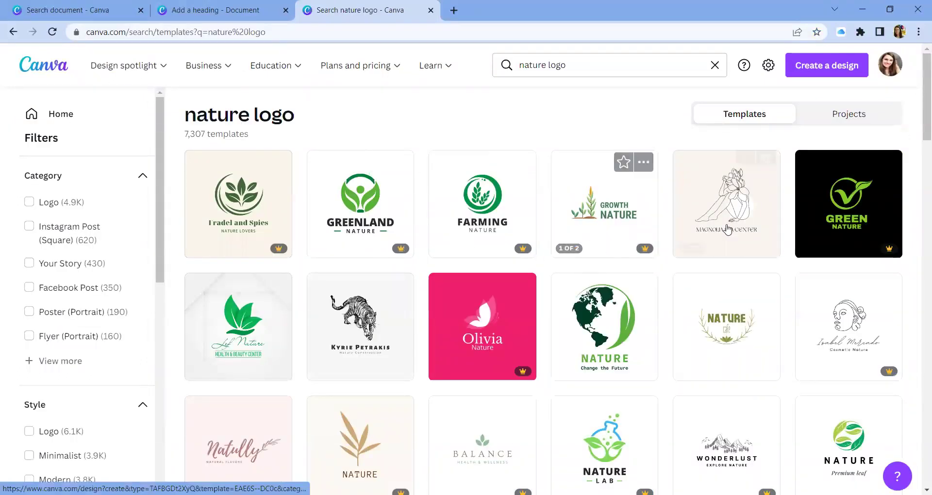
Browse the nature logo templates, filter them to the Minimalist style and open the tropica nature logo template.
scroll(409, 235, "down", 1)
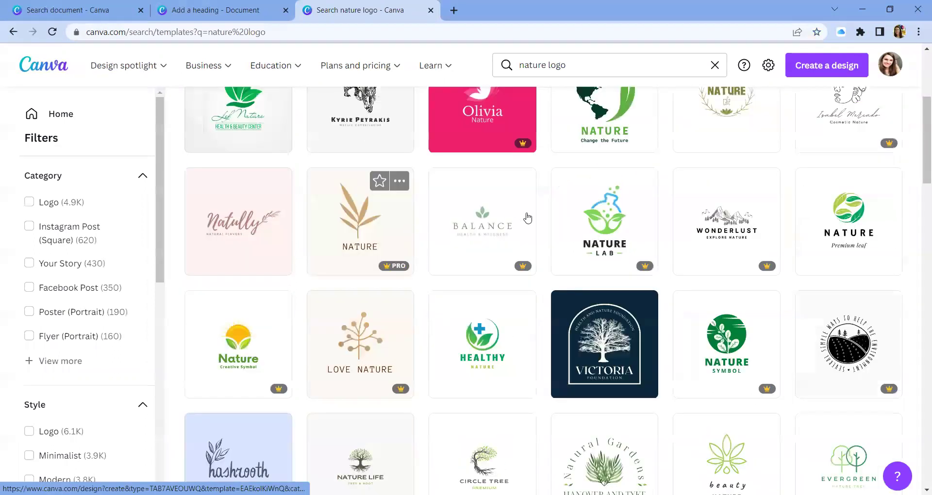
scroll(607, 214, "down", 1)
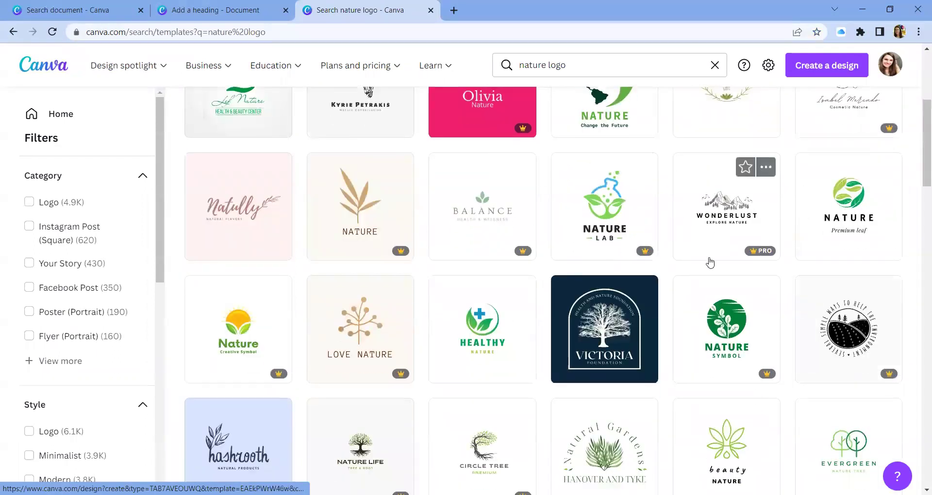
scroll(771, 307, "down", 4)
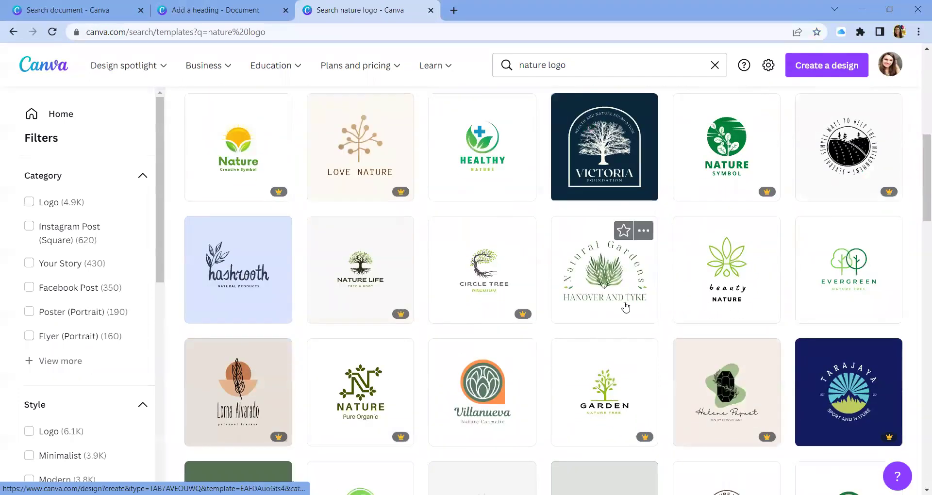
scroll(595, 337, "down", 4)
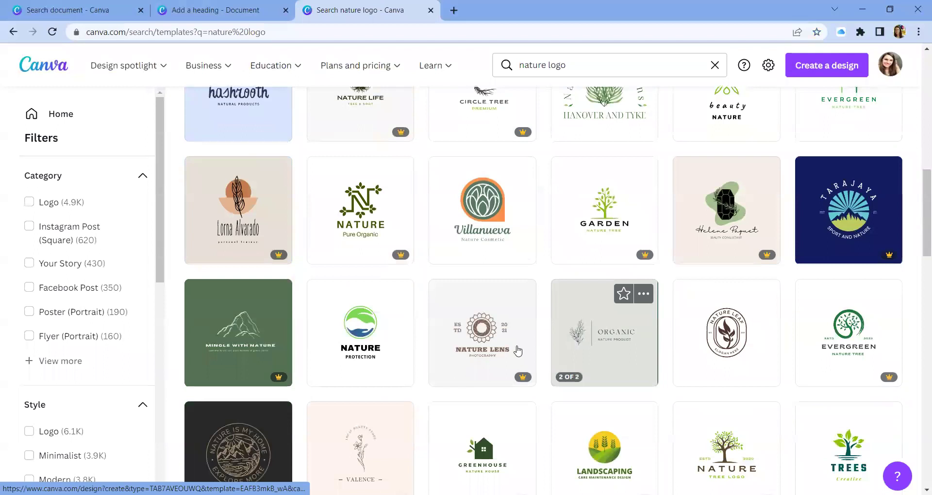
scroll(33, 459, "down", 3)
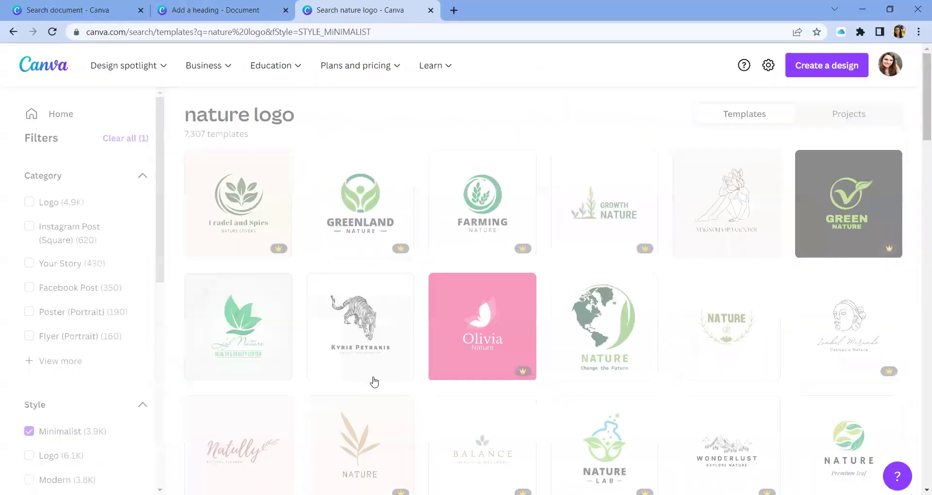
scroll(501, 367, "down", 7)
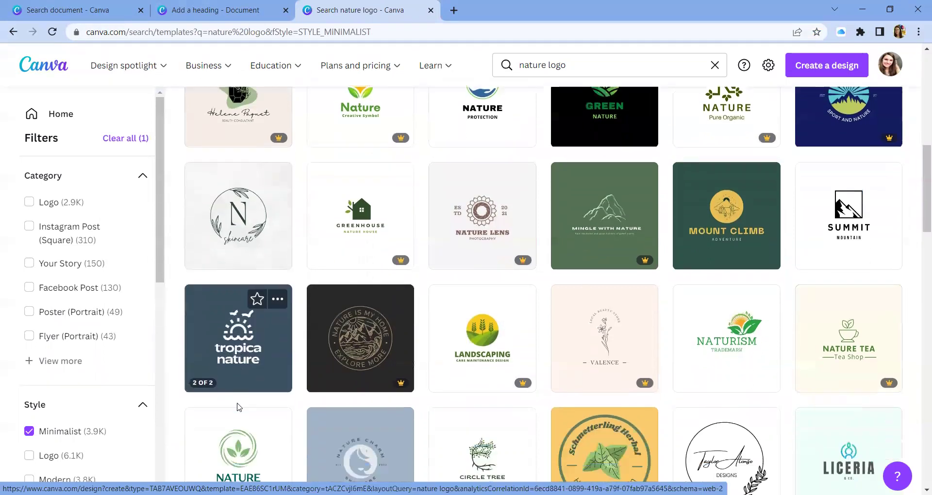
scroll(235, 408, "down", 1)
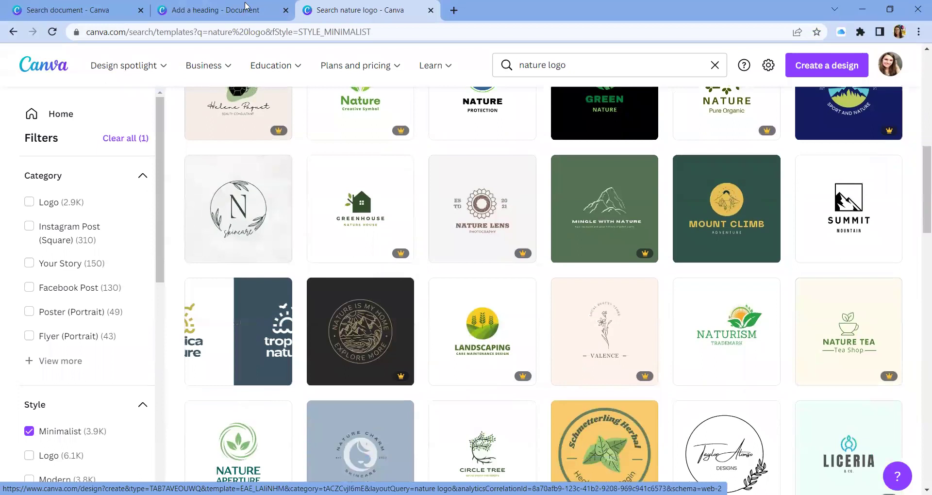
left_click(236, 335)
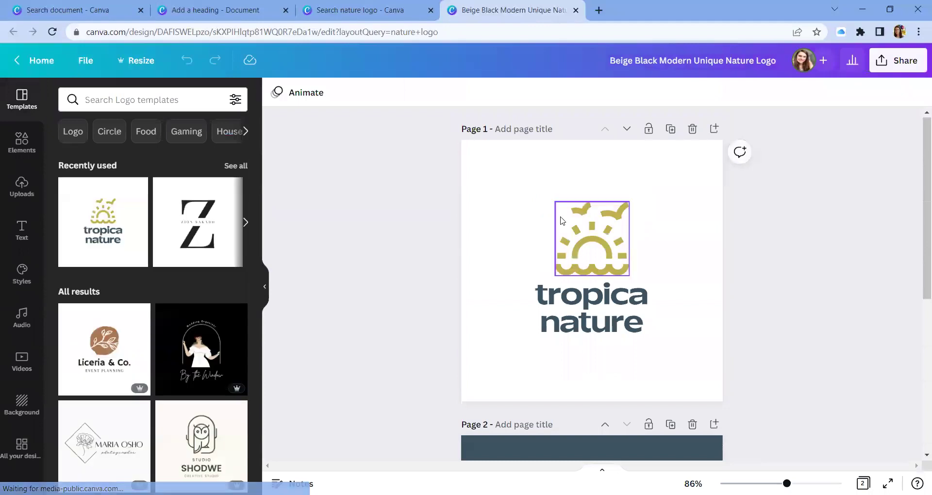
Return to the mood board document and shift the High Cruiser "Naturist Expeditions" sample slightly to the right.
left_click(364, 11)
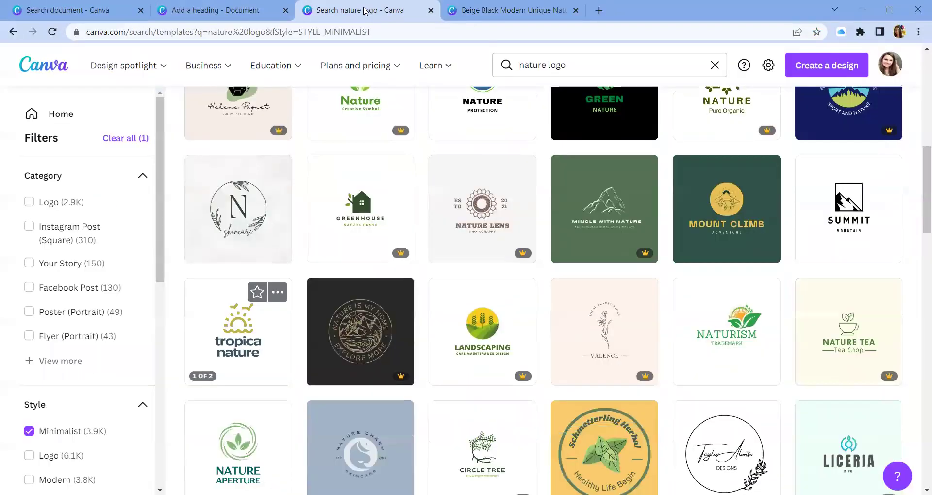
left_click(216, 10)
scroll(582, 292, "down", 3)
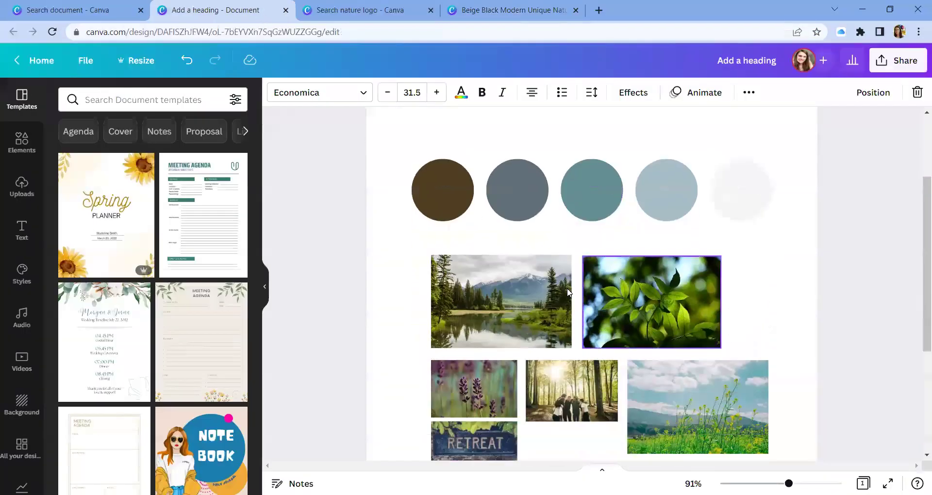
scroll(492, 355, "down", 5)
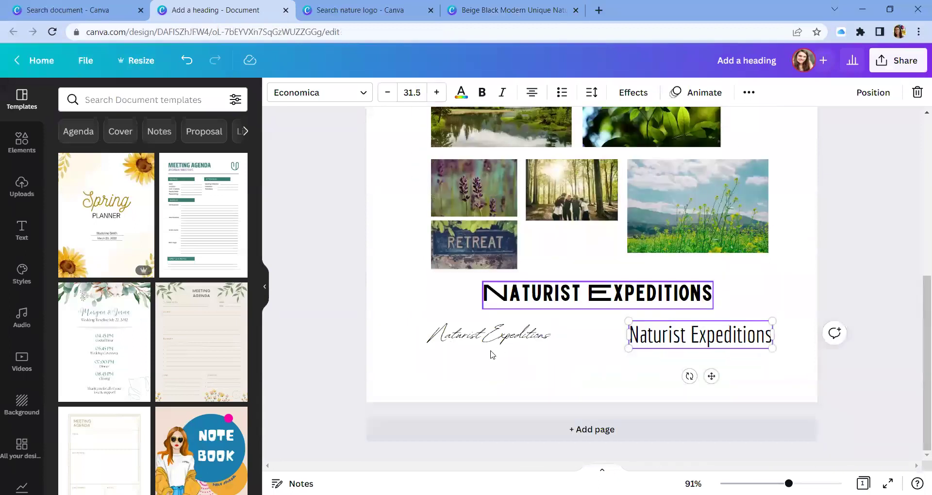
left_click(641, 291)
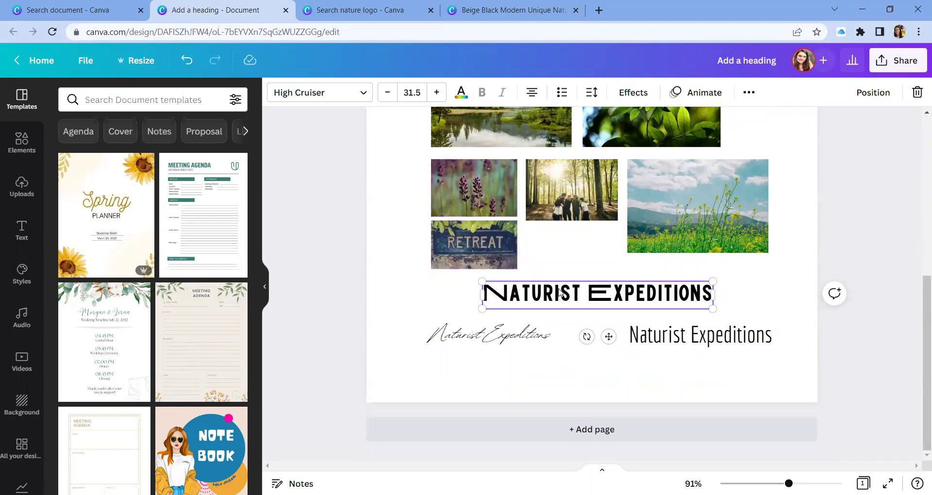
mouse_move(594, 297)
left_mouse_down()
mouse_move(614, 283)
mouse_move(588, 293)
left_mouse_up()
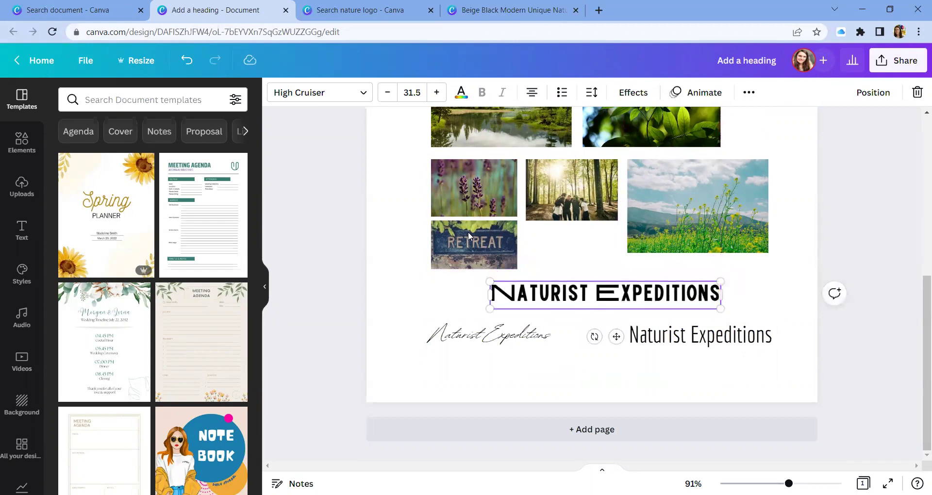
Add a body-text label "High Cruiser" beneath the centered font sample and make its text one size smaller.
left_click(27, 234)
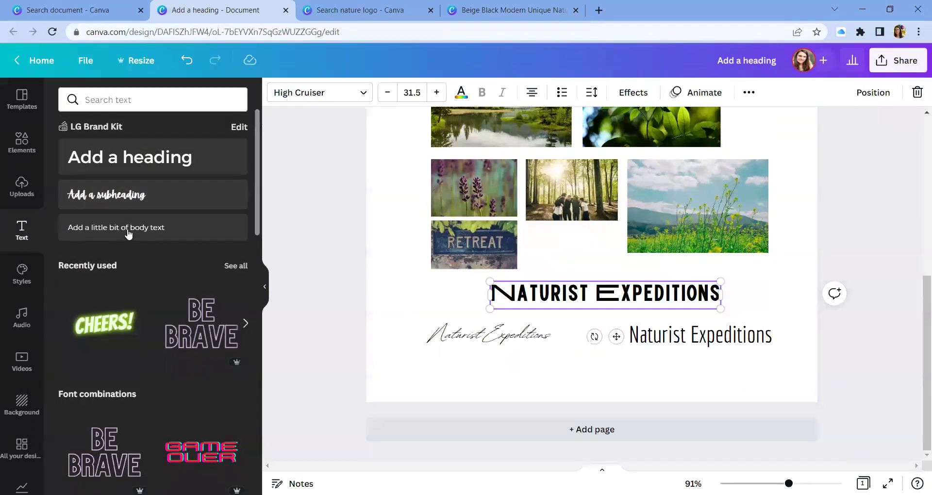
left_click(128, 234)
type("High Cruiser")
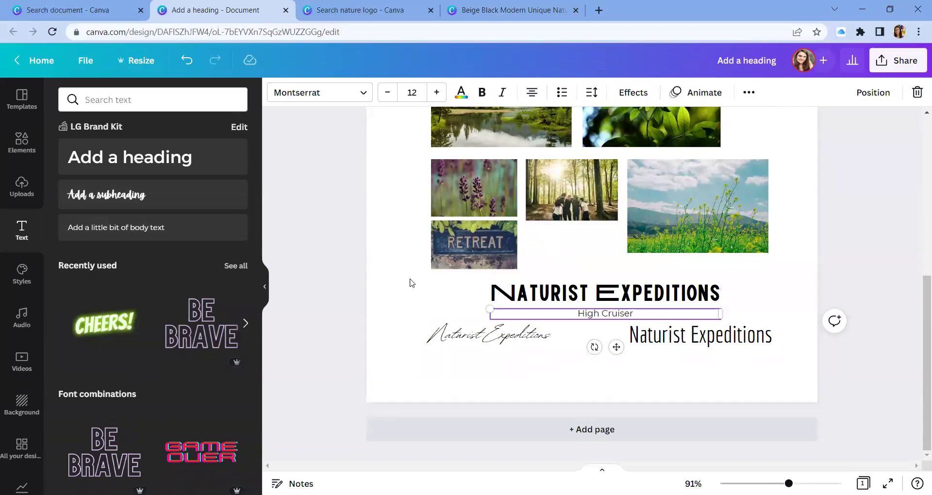
left_click(387, 92)
left_click(561, 364)
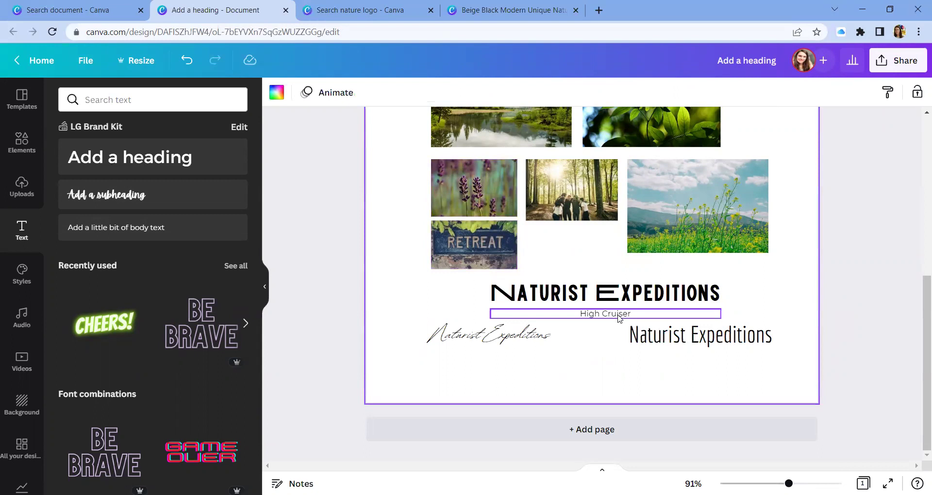
Add a body-text label "Signature" beneath the script font sample.
left_click(483, 344)
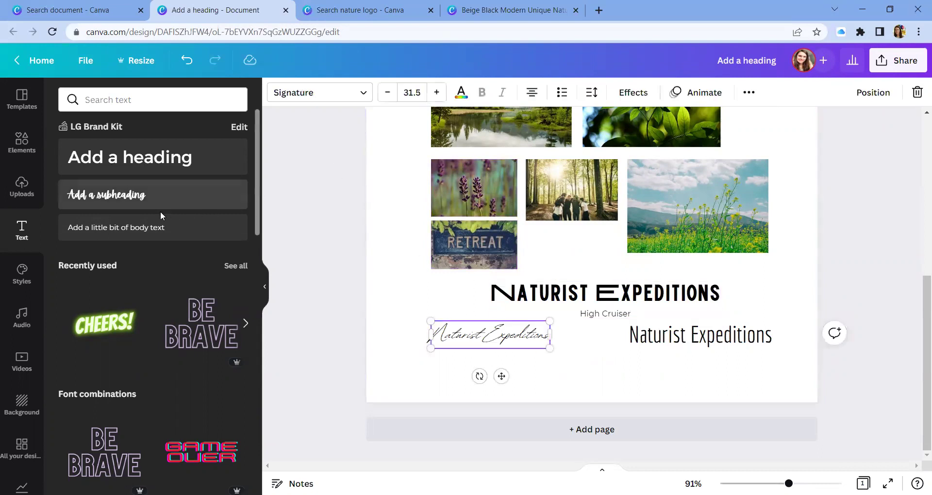
left_click(152, 229)
type("Signature")
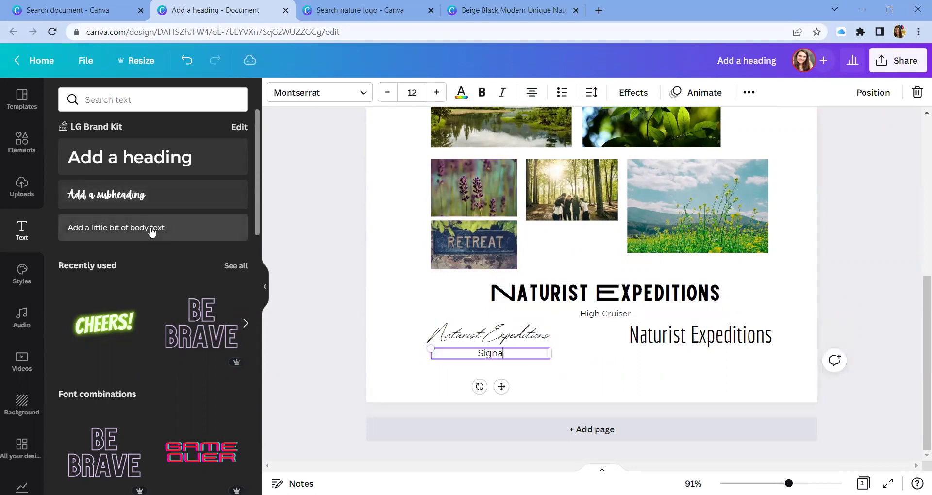
Add a body-text label "Economica" beneath the narrow sans-serif font sample.
left_click(664, 341)
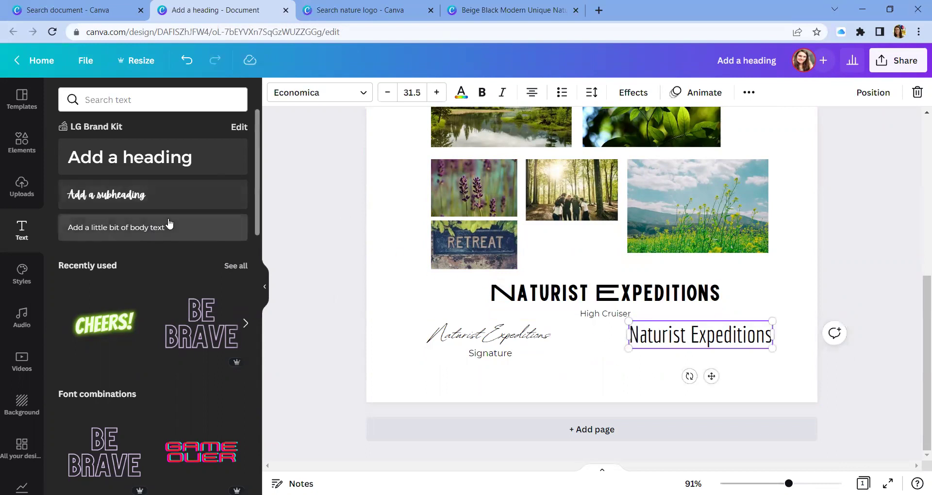
left_click(166, 229)
type("Economica")
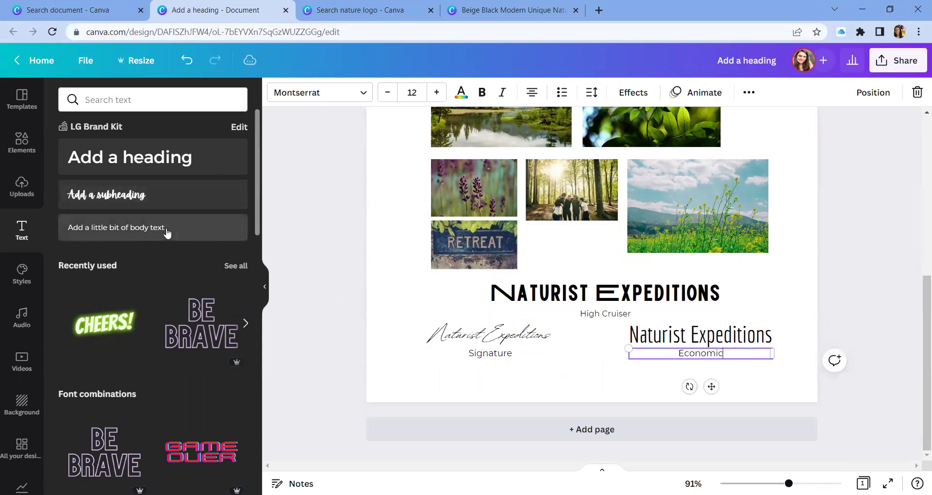
left_click(591, 369)
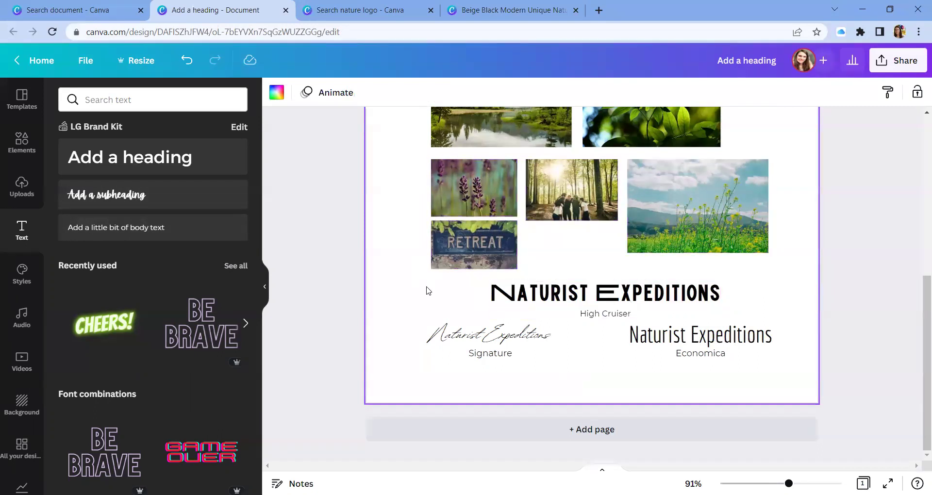
Review the finished board's color circles, photo grid and labeled font samples.
scroll(537, 420, "up", 5)
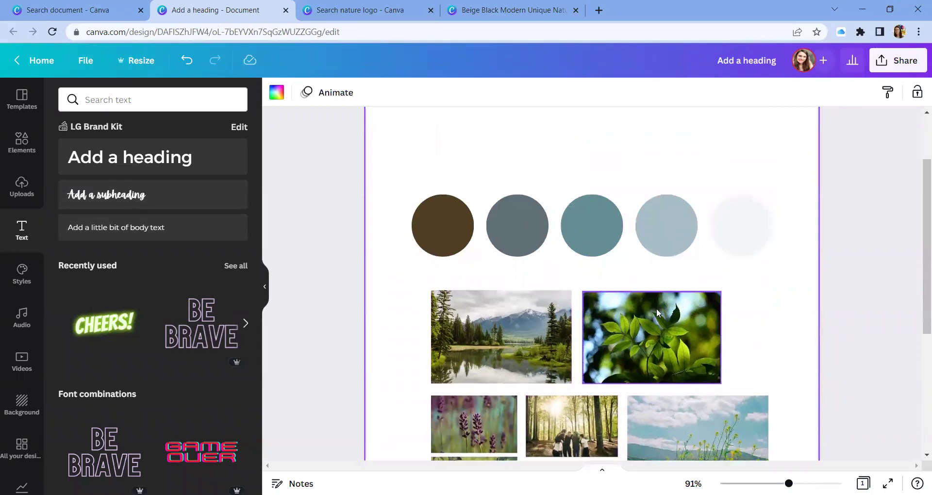
scroll(499, 295, "down", 3)
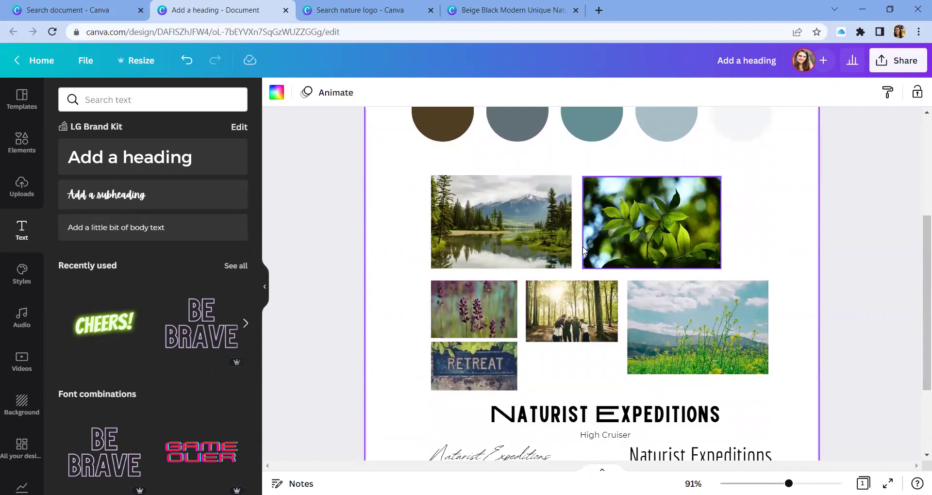
scroll(603, 245, "down", 1)
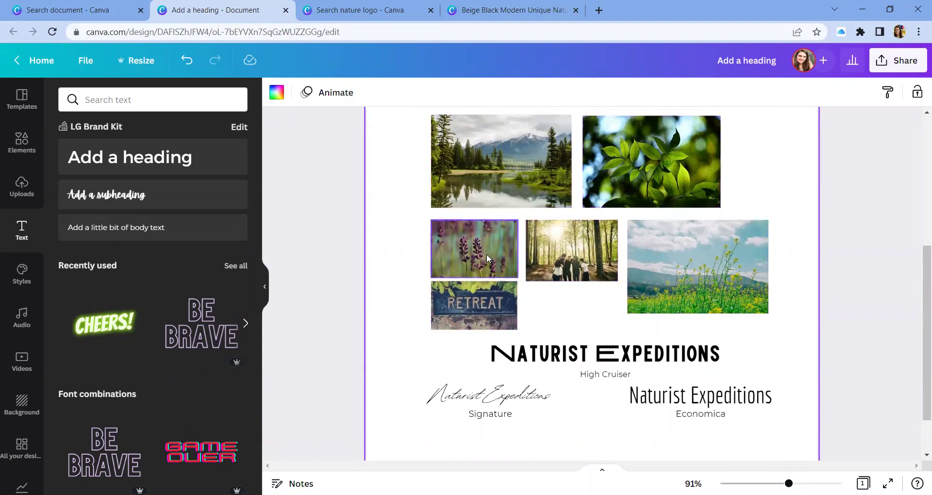
scroll(488, 259, "down", 1)
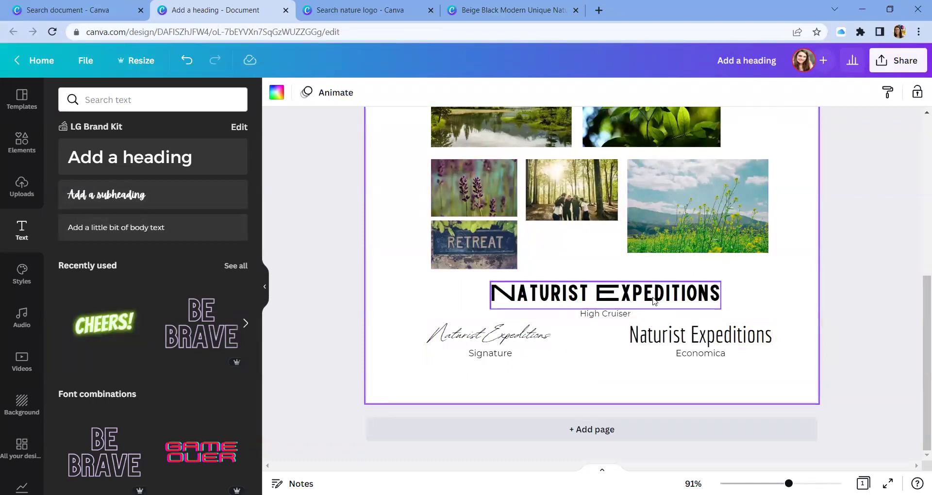
scroll(653, 300, "up", 4)
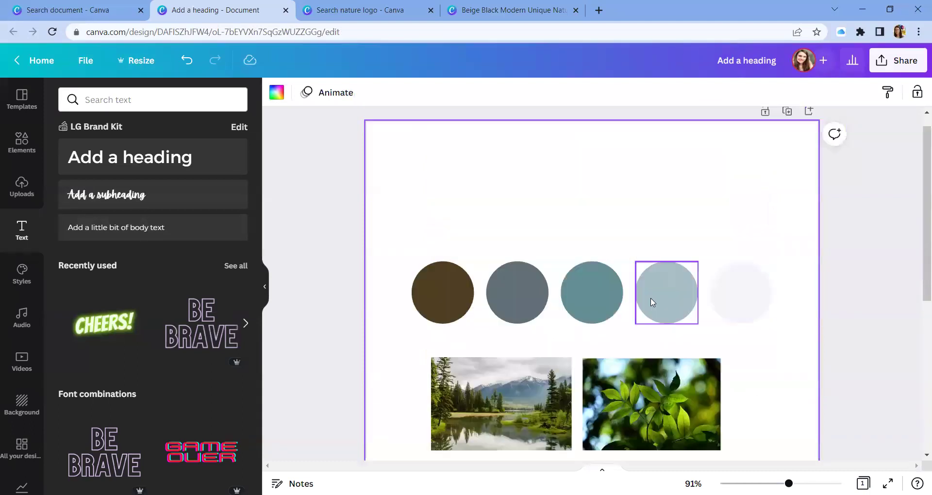
scroll(652, 301, "down", 2)
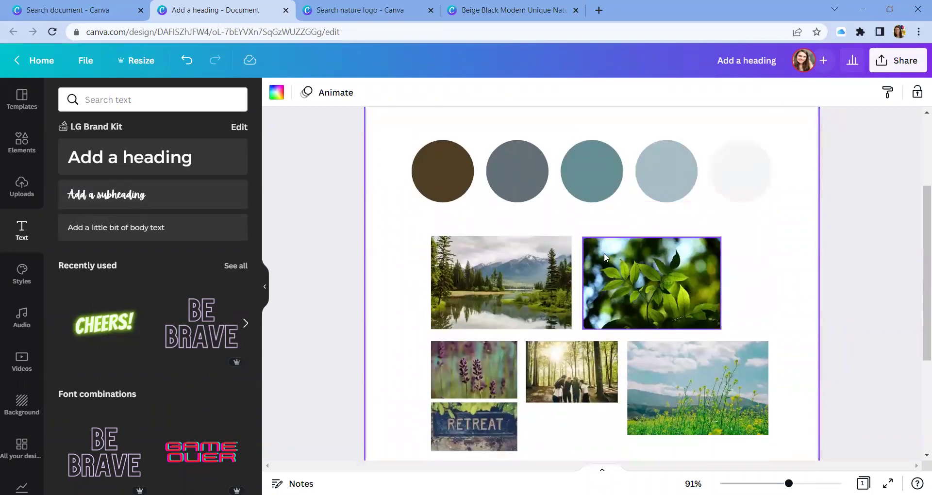
Switch to the nature logo design and set its "tropica nature" text to the High Cruiser font.
scroll(580, 228, "down", 2)
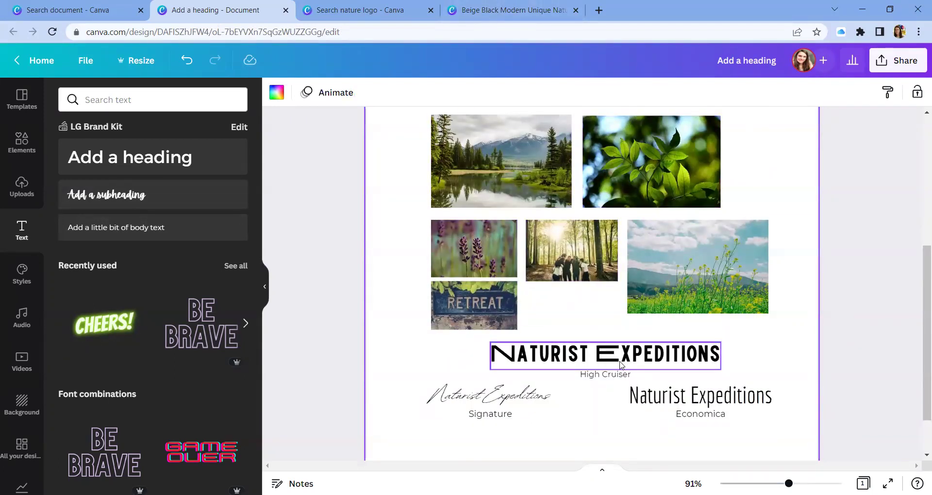
left_click(483, 10)
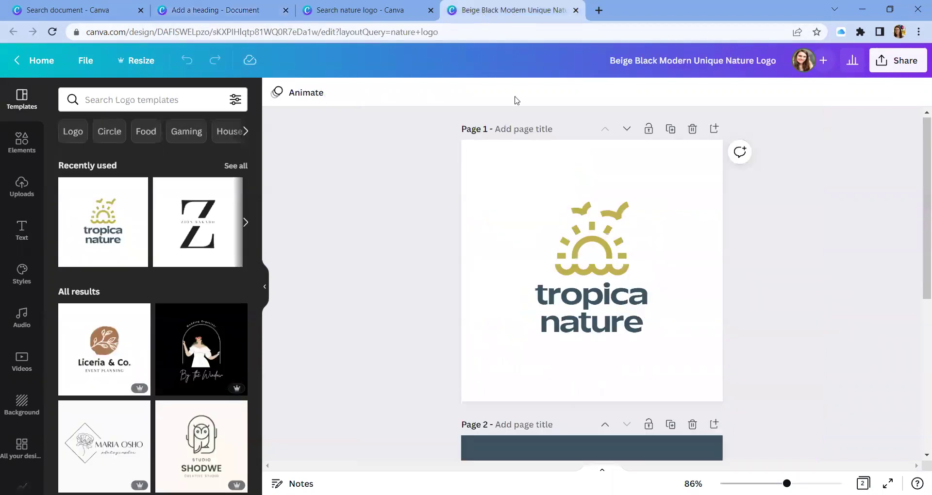
left_click(621, 305)
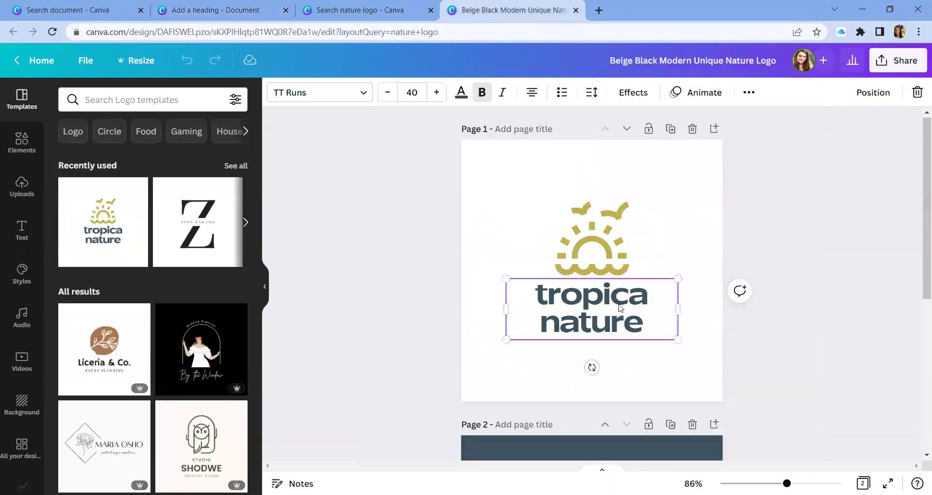
left_click(360, 96)
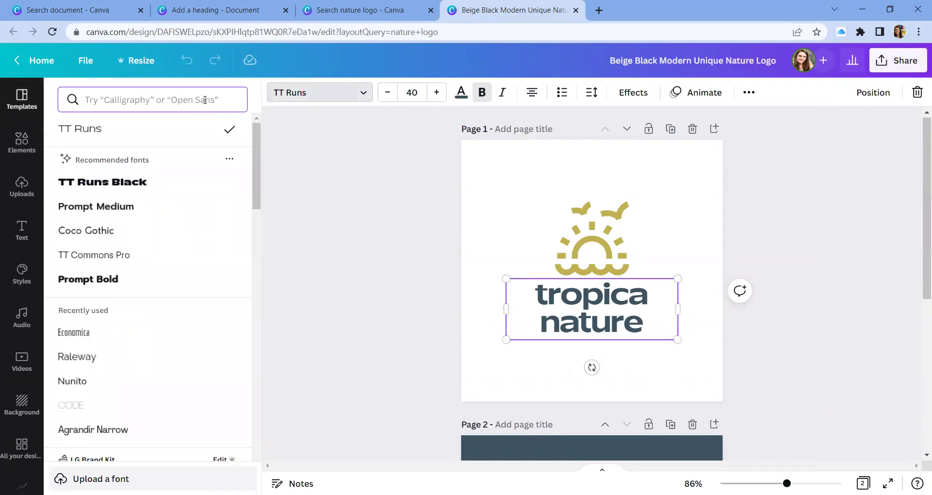
left_click(213, 10)
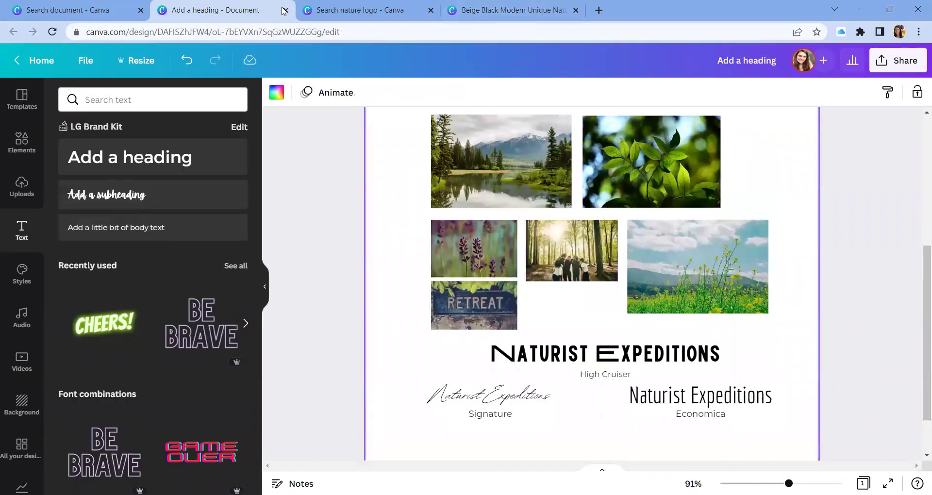
left_click(476, 11)
left_click(194, 100)
type("hi")
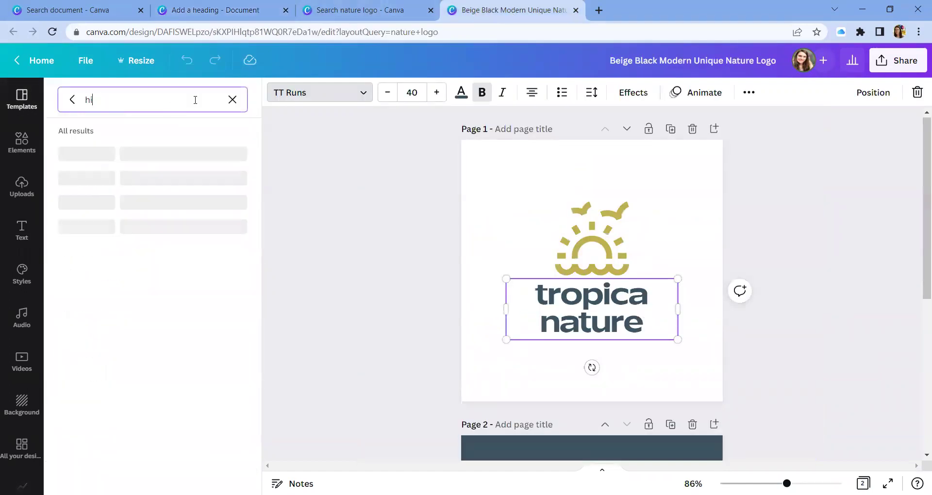
type("gh cruiser")
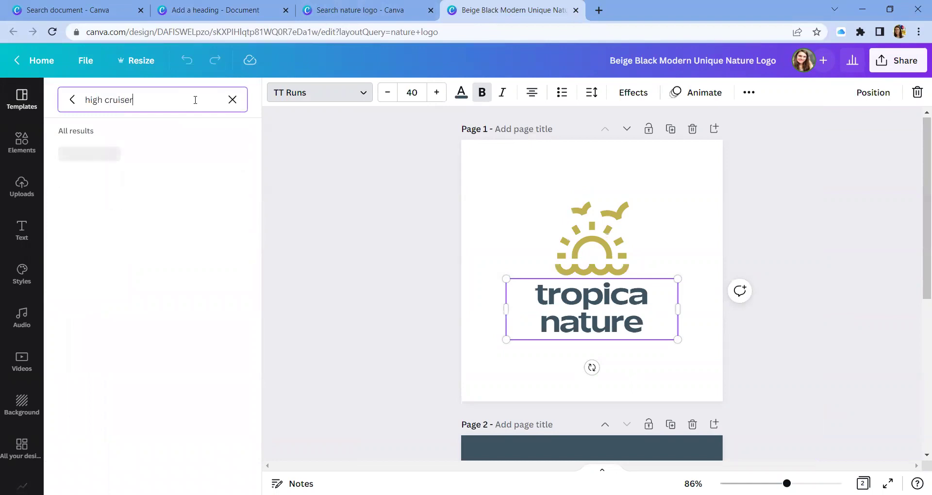
left_click(119, 152)
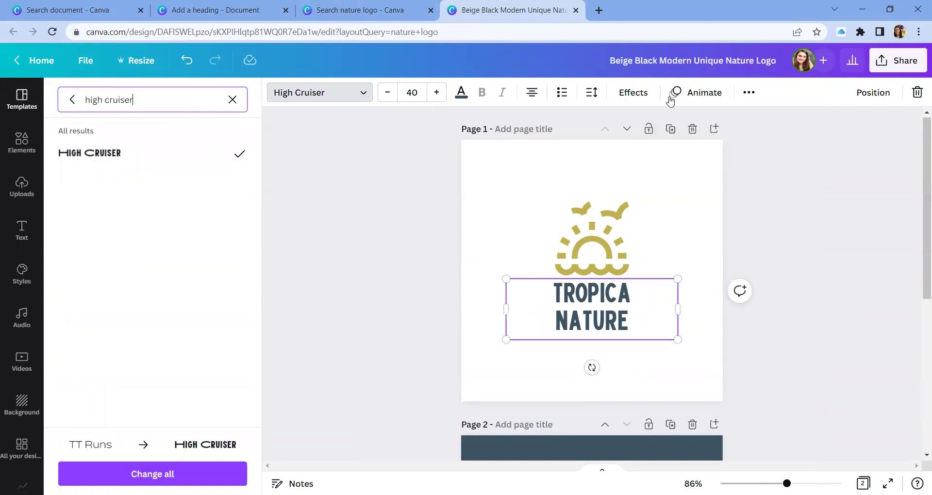
Toggle the uppercase setting of the logo text and replace its wording with "Naturist" and "Expeditions" on two lines.
left_click(748, 92)
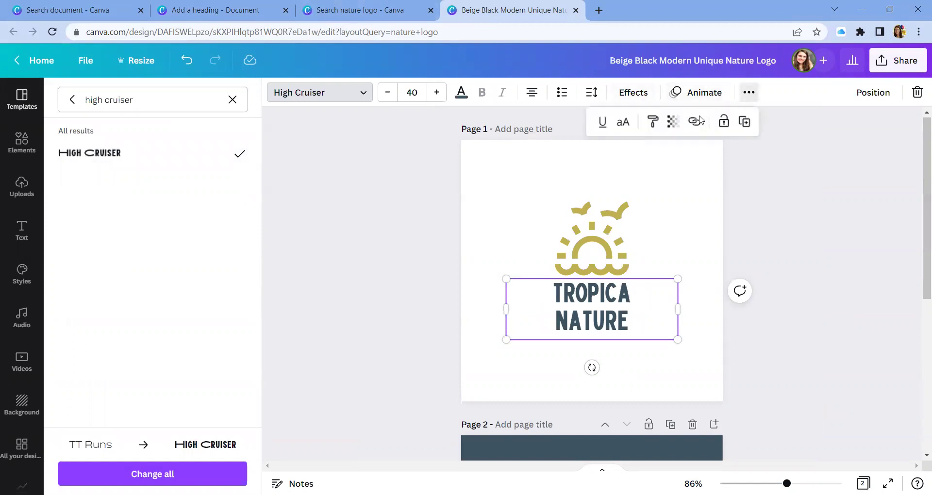
left_click(624, 123)
left_click(578, 320)
left_click(636, 302)
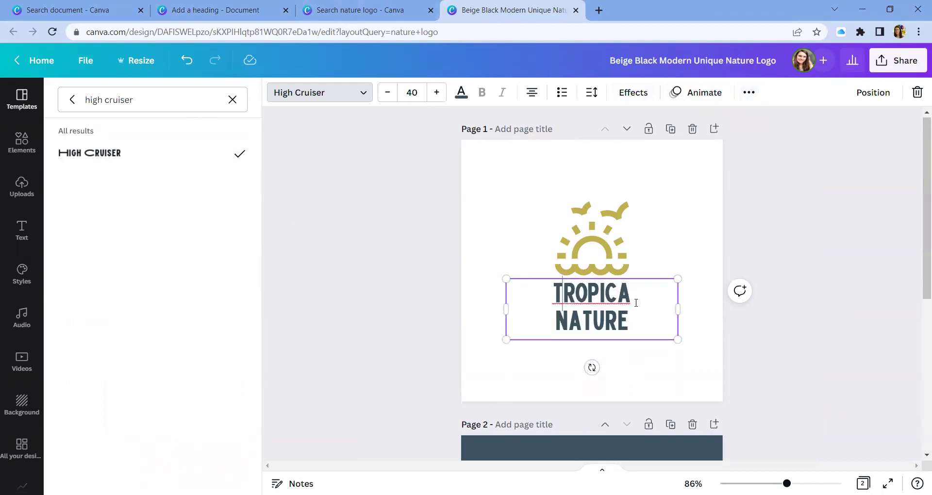
left_click_drag(635, 322, 557, 294)
type("NATURIST")
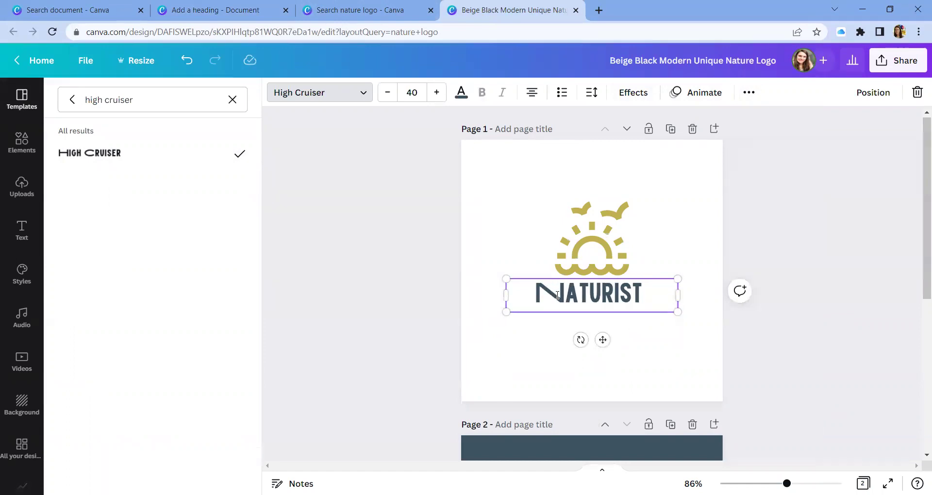
key("Return")
type("EXPEDITIONS")
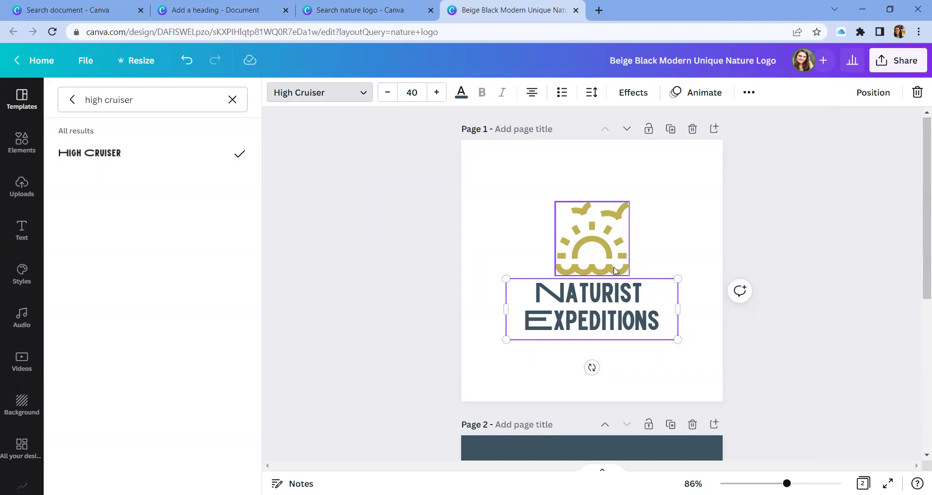
left_click(619, 311)
left_click(675, 219)
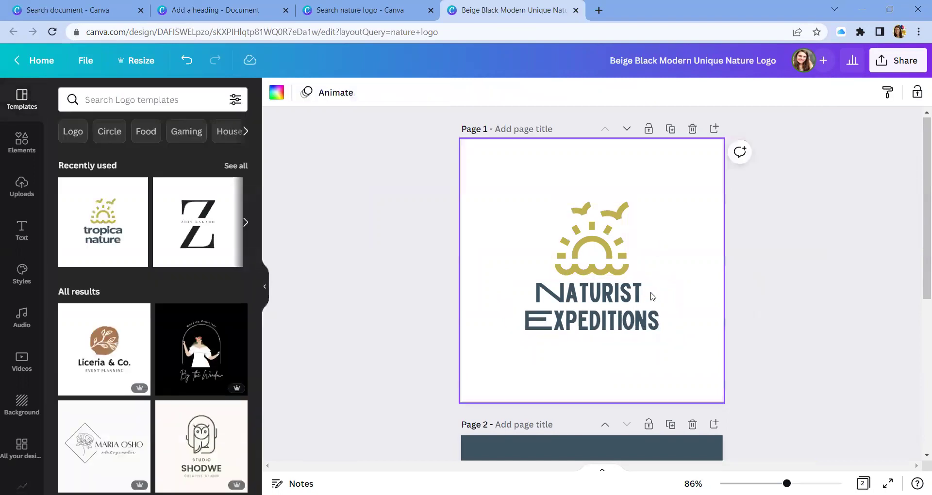
left_click(605, 305)
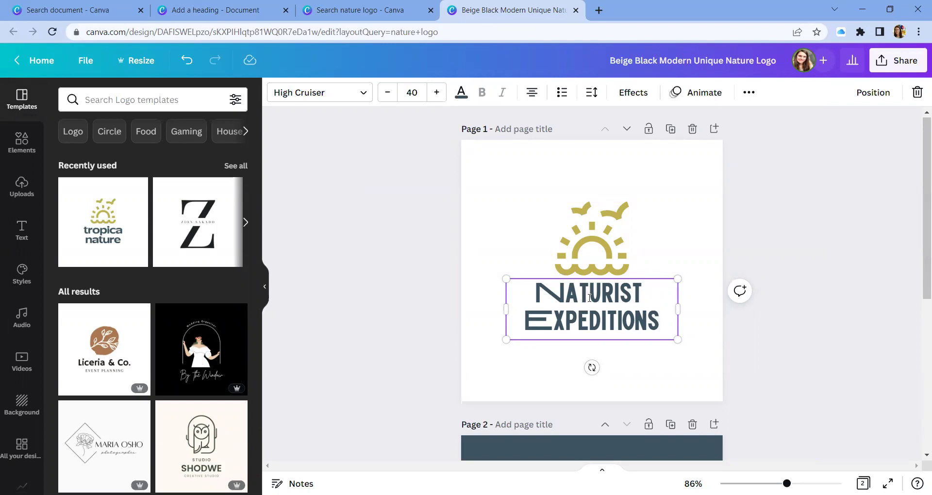
left_click_drag(662, 325, 515, 320)
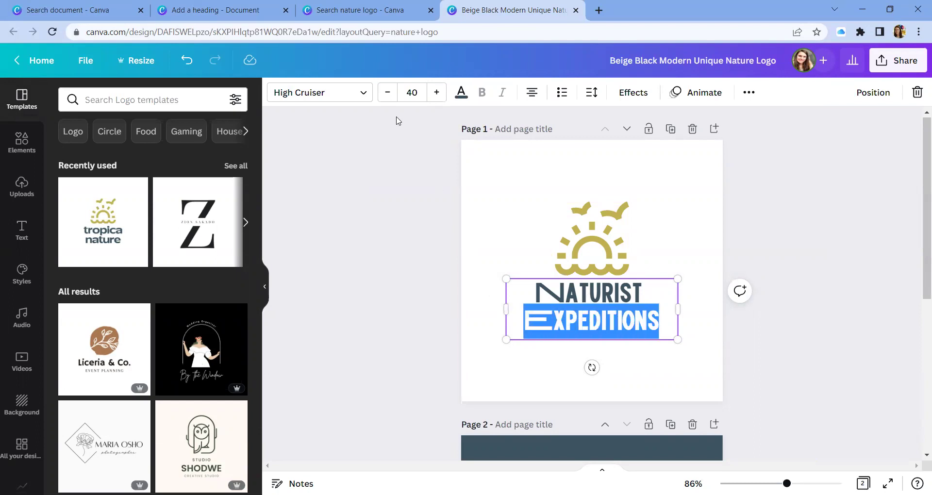
left_click(361, 92)
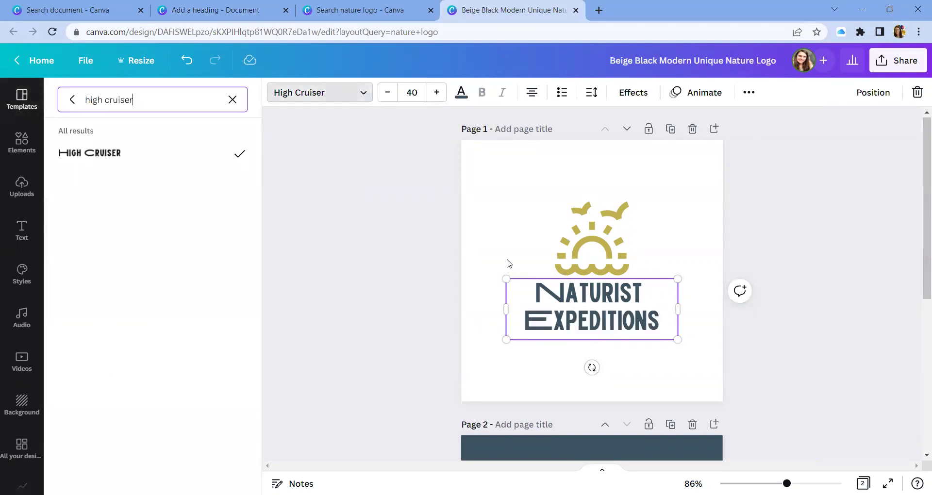
left_click(623, 335)
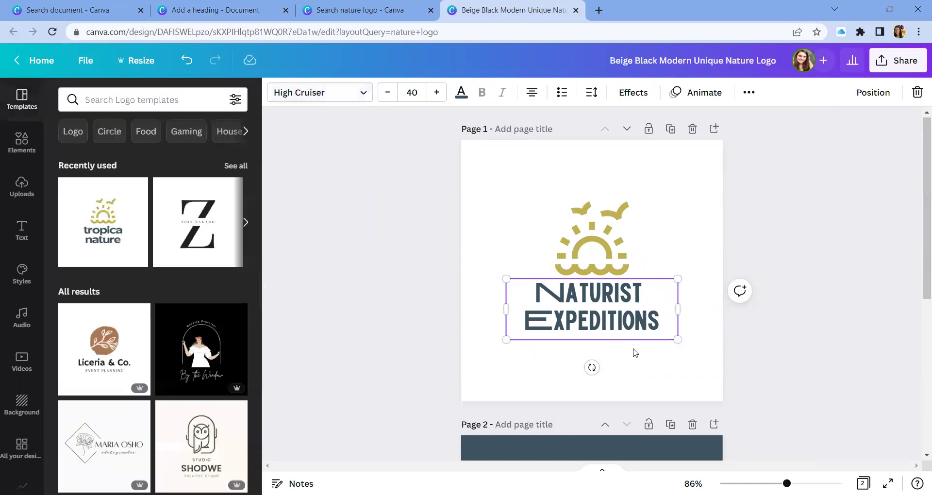
left_click_drag(660, 323, 522, 321)
left_click(340, 92)
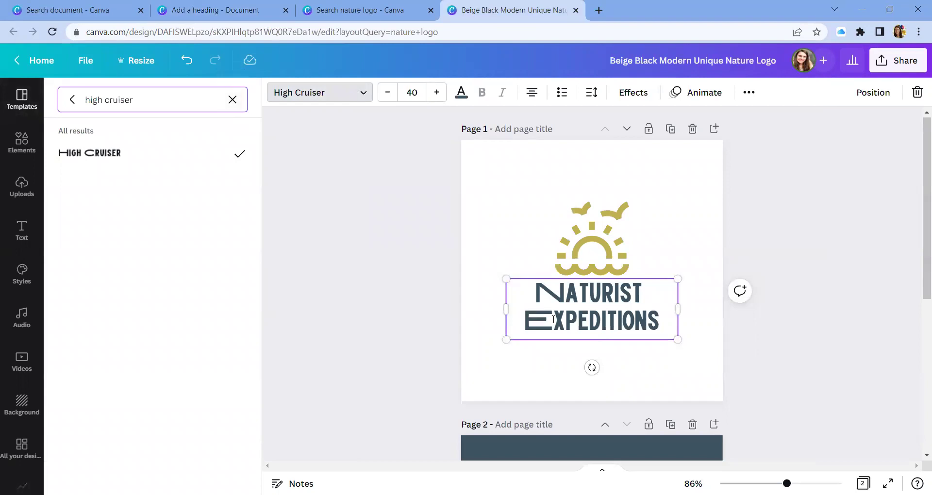
left_click(555, 346)
Delete the word "Expeditions" from the logo's text box.
left_click_drag(657, 326, 529, 326)
left_click(663, 324)
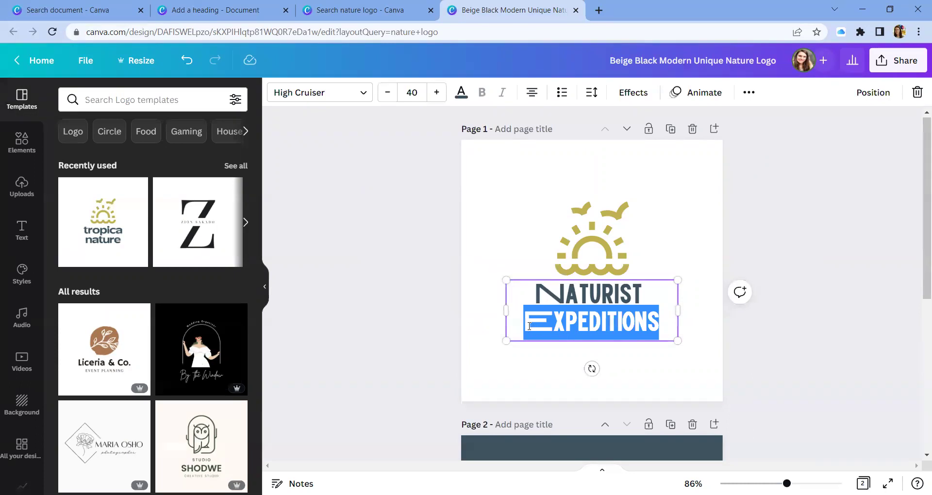
key("BackSpace")
left_click(550, 350)
Place a copy of the "Naturist" text box directly beneath the original and change its wording to "Expeditions".
left_click(574, 300)
left_click_drag(574, 303, 589, 330)
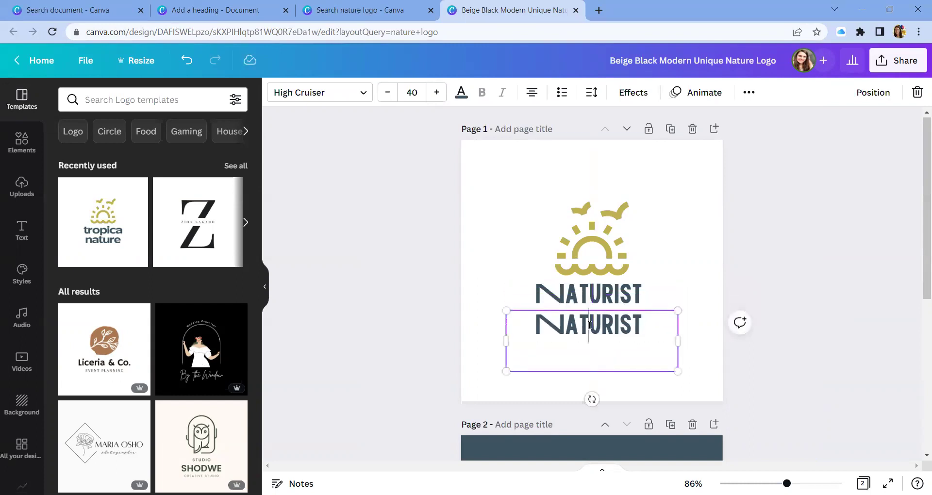
double_click(588, 322)
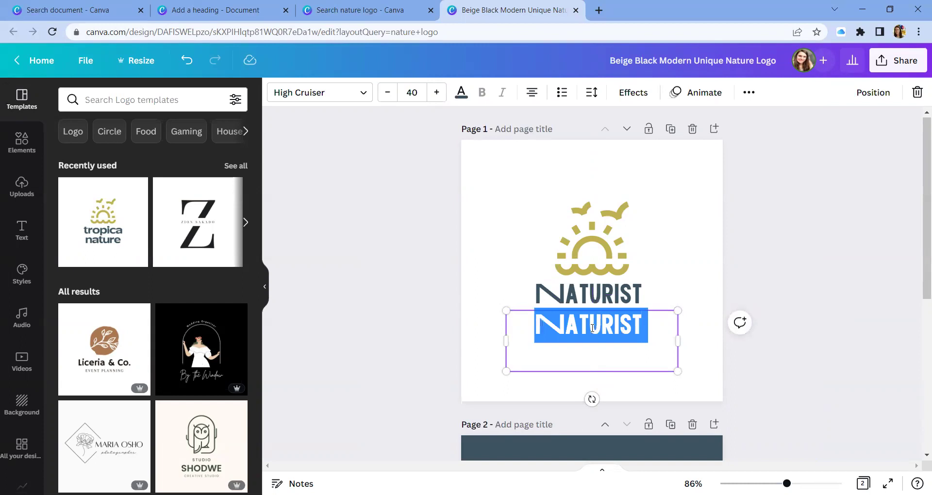
type("EXPEDITIONS")
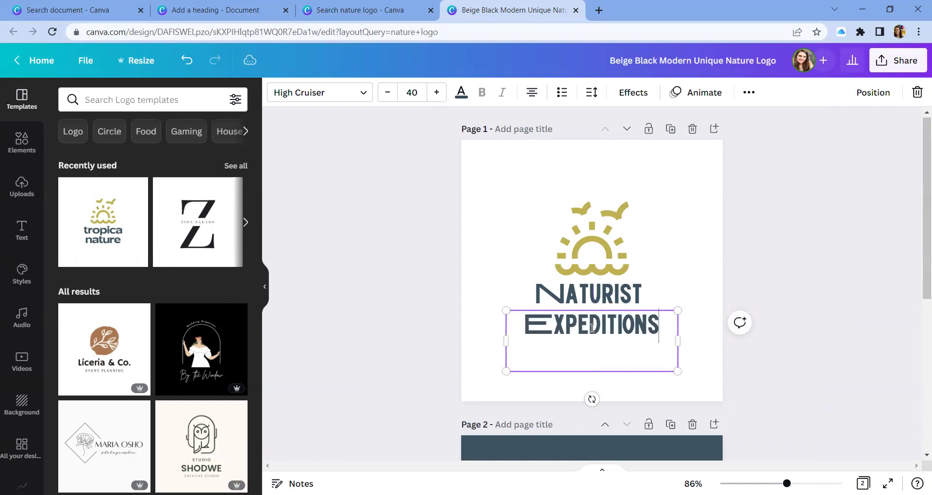
Change the font of the word "Expeditions" to Signature, matching the mood board's script sample.
left_click_drag(653, 331, 525, 332)
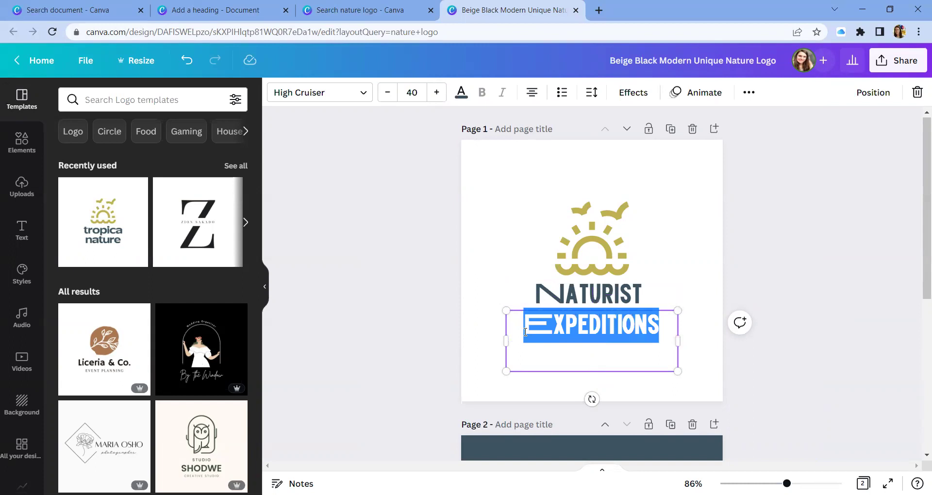
left_click(353, 96)
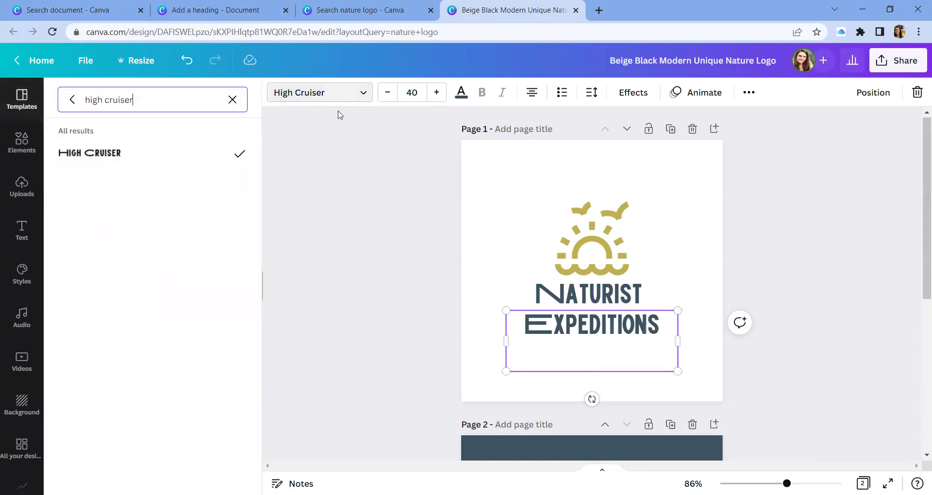
left_click(229, 100)
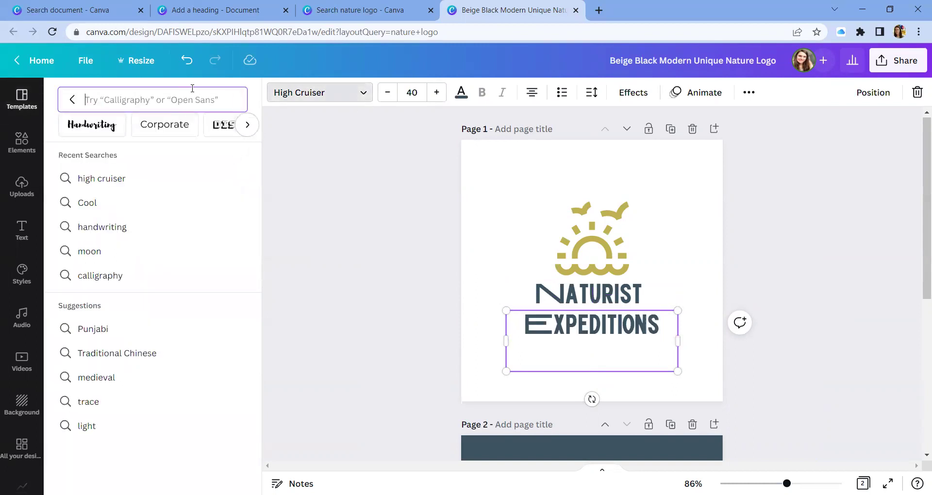
left_click(257, 10)
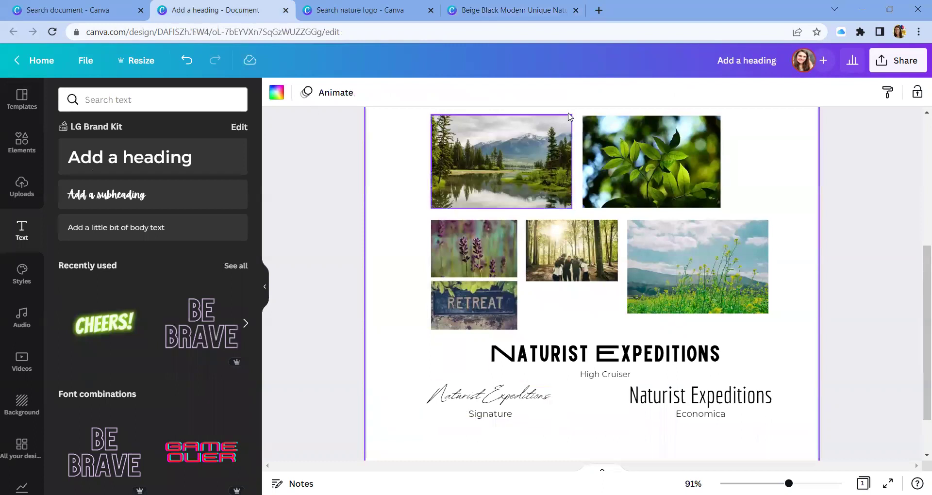
left_click(533, 12)
type("signature")
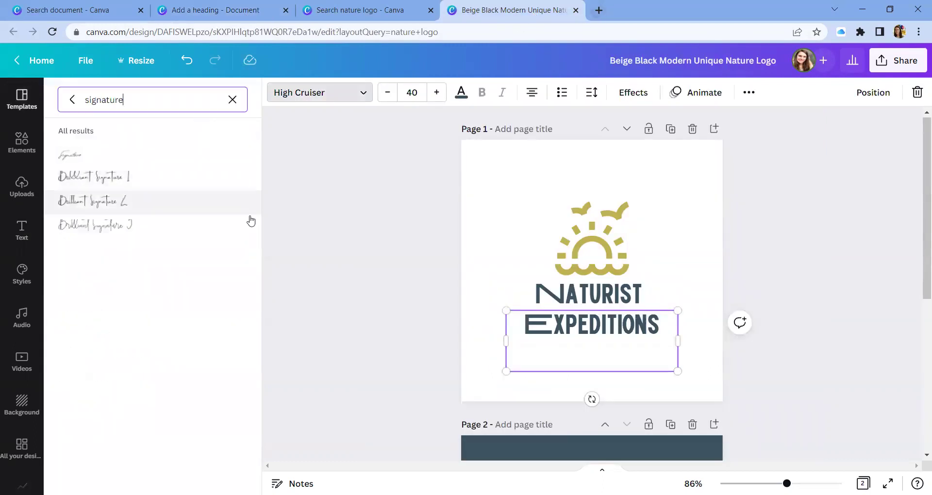
left_click(72, 164)
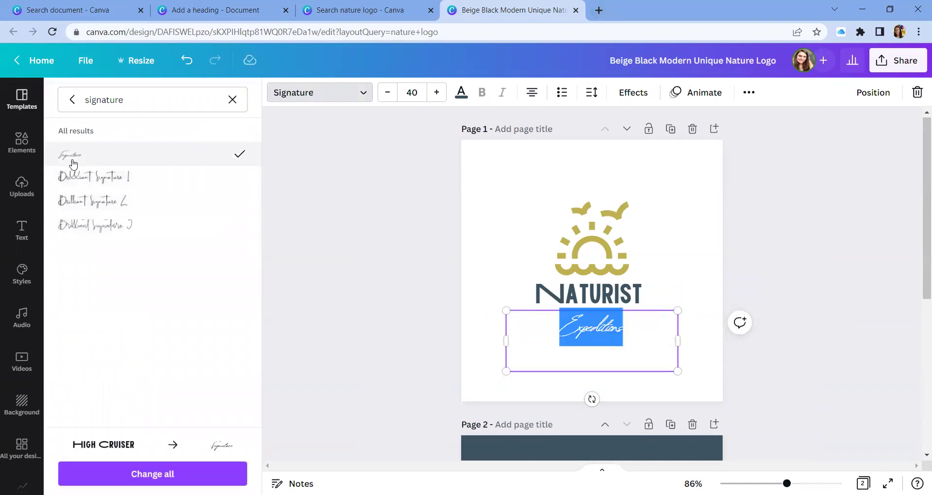
Enlarge the "Expeditions" text to size 59 and position it close beneath the word "Naturist".
left_click(675, 316)
left_click_drag(601, 373, 604, 367)
left_click(438, 92)
left_click(438, 92)
left_click(438, 92)
left_click(438, 93)
left_click(438, 93)
left_click(439, 92)
left_click(438, 93)
left_click(438, 92)
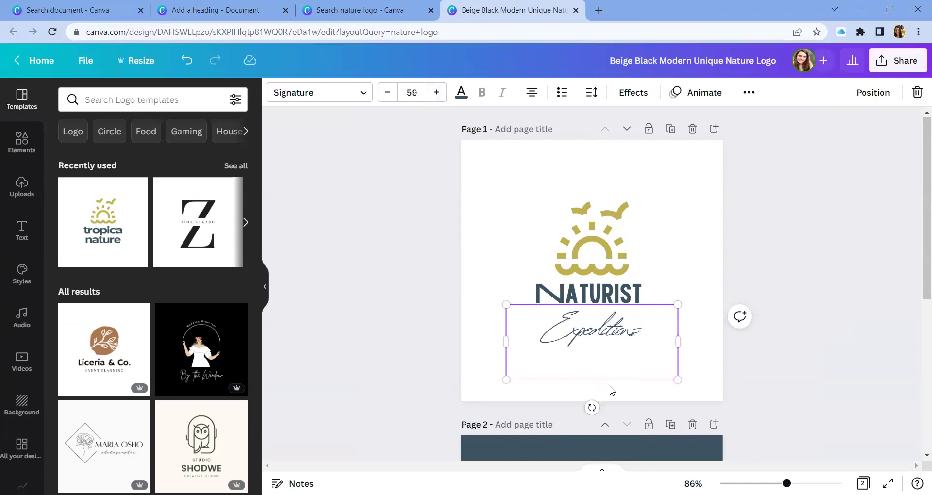
mouse_move(610, 376)
left_mouse_down()
mouse_move(609, 366)
mouse_move(612, 377)
left_mouse_up()
left_click(672, 247)
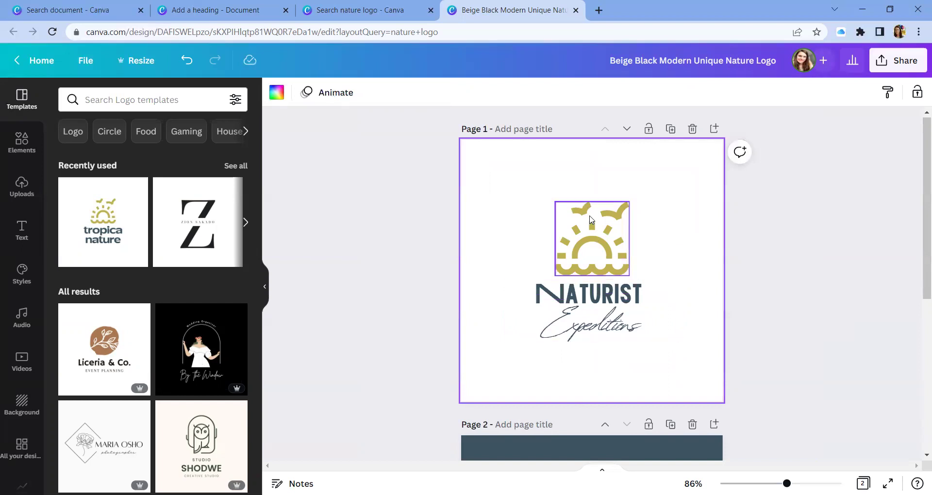
Recolor the sun-and-birds icon with the teal swatch from the Nature Palette.
left_click(588, 243)
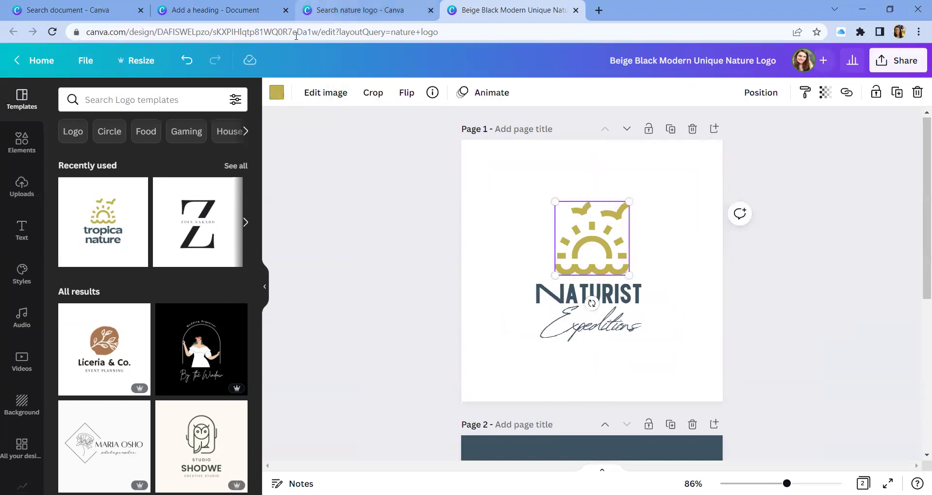
left_click(276, 92)
scroll(173, 258, "down", 3)
scroll(174, 257, "down", 3)
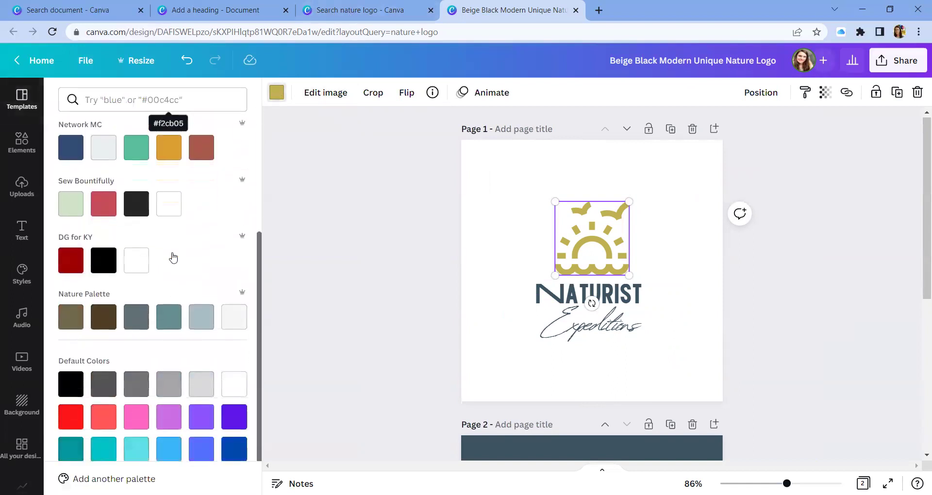
left_click(168, 286)
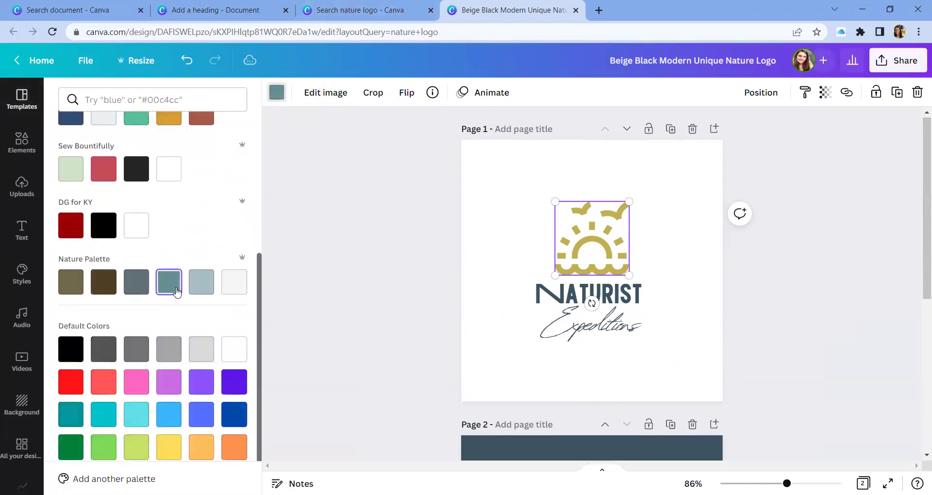
Recolor the word "Naturist" on page 1 with the dark brown swatch from the Nature Palette.
left_click(576, 294)
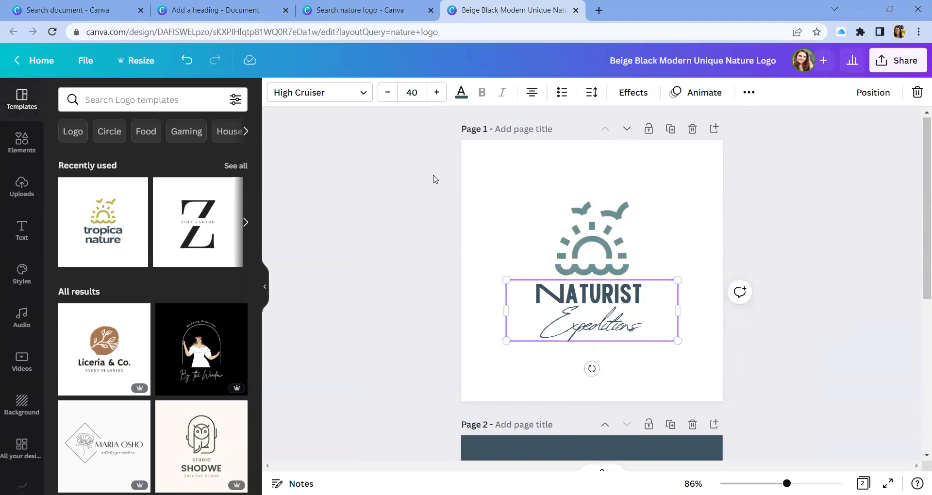
left_click(468, 96)
scroll(202, 291, "down", 5)
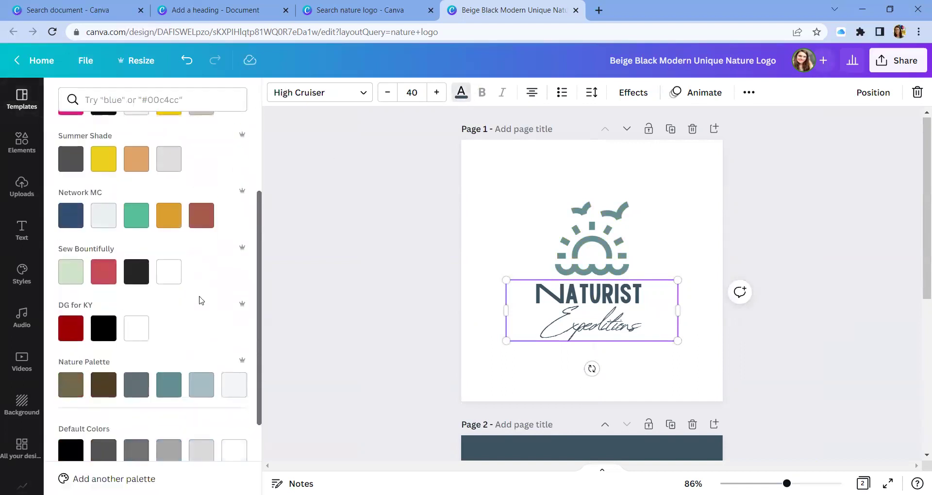
left_click(103, 343)
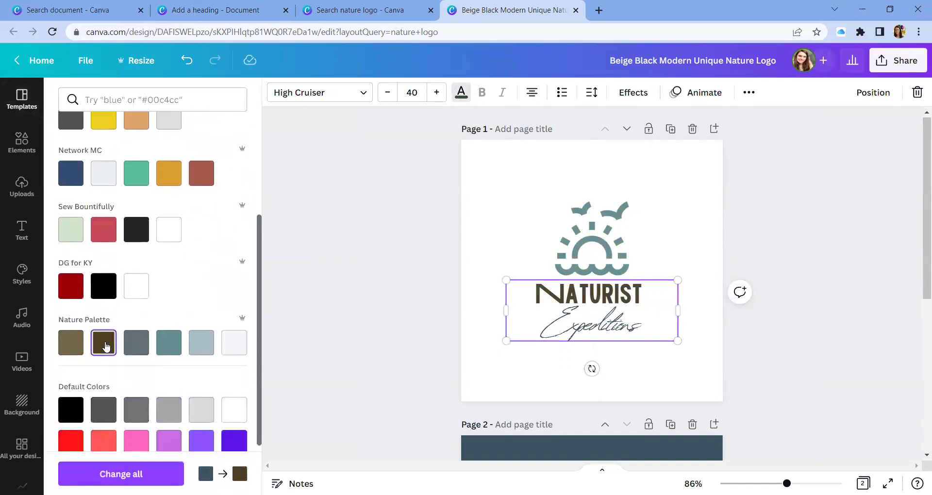
Try the Nature Palette colors on the word "Expeditions" on page 1 and settle on the light blue swatch.
left_click(600, 332)
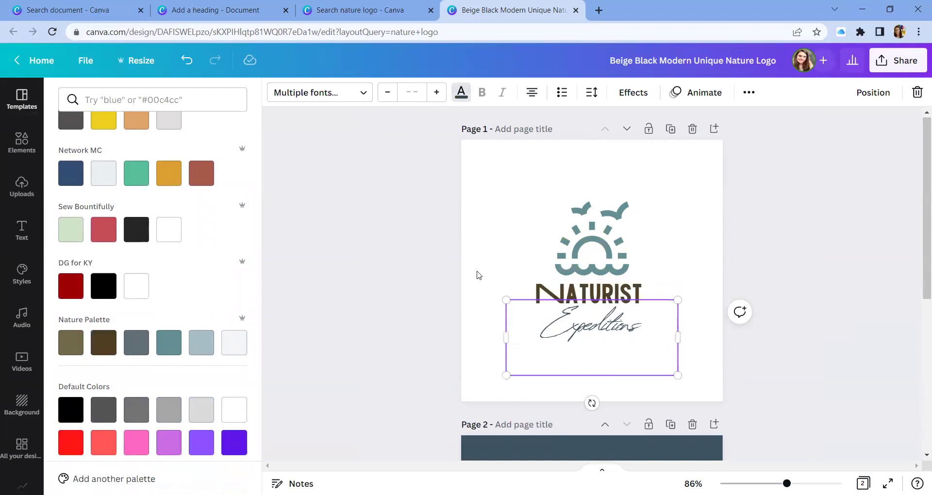
left_click(461, 94)
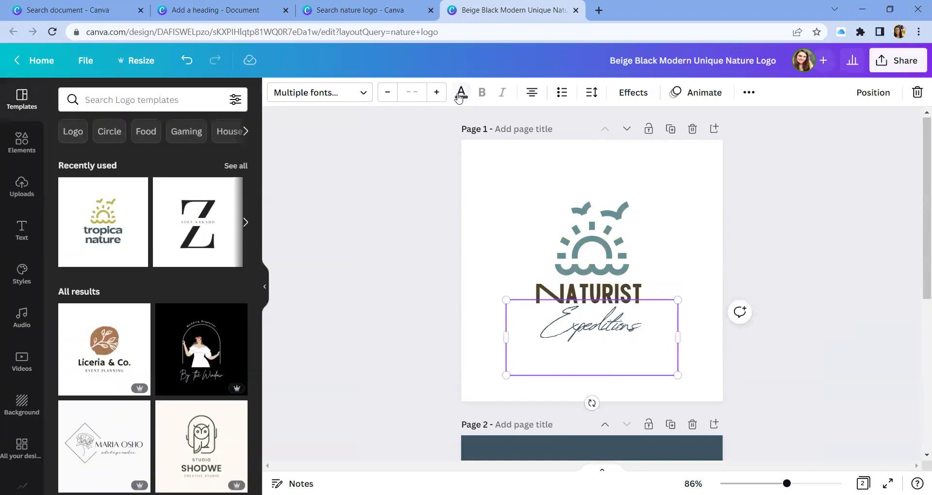
left_click(460, 93)
scroll(177, 354, "down", 5)
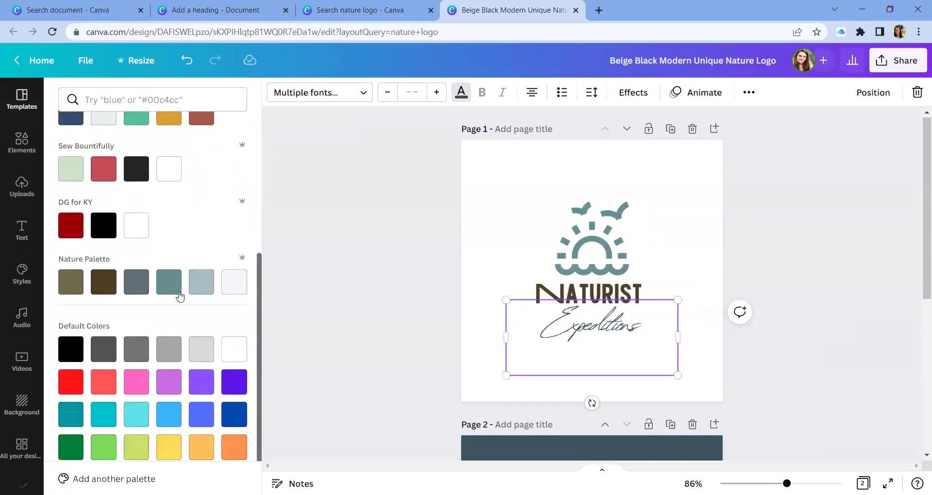
left_click(71, 289)
left_click(103, 286)
left_click(132, 284)
left_click(168, 280)
left_click(202, 283)
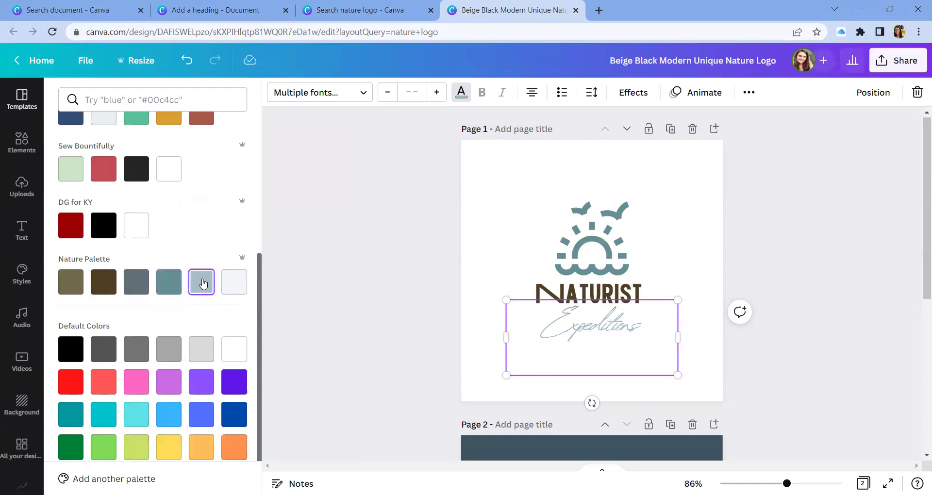
left_click(622, 252)
left_click(651, 260)
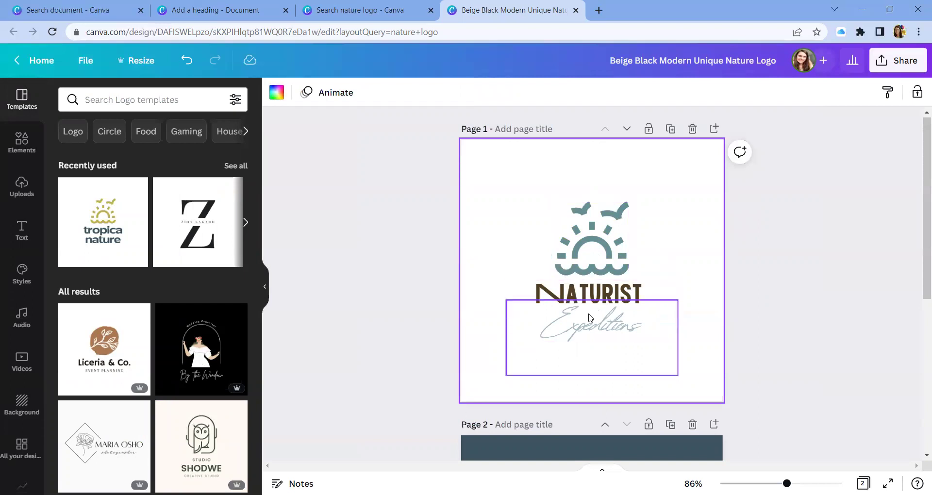
Compare the recolored logo on page 1 with the dark-background version on page 2.
scroll(615, 280, "down", 6)
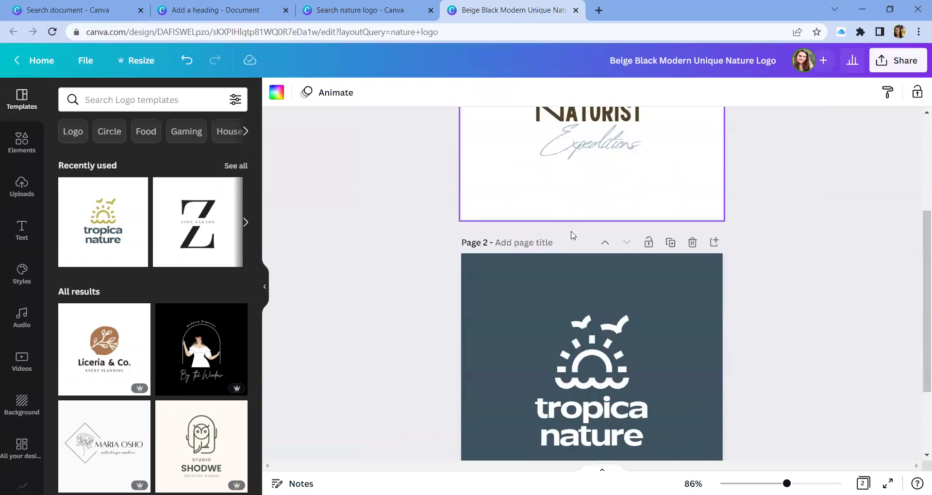
scroll(615, 280, "up", 5)
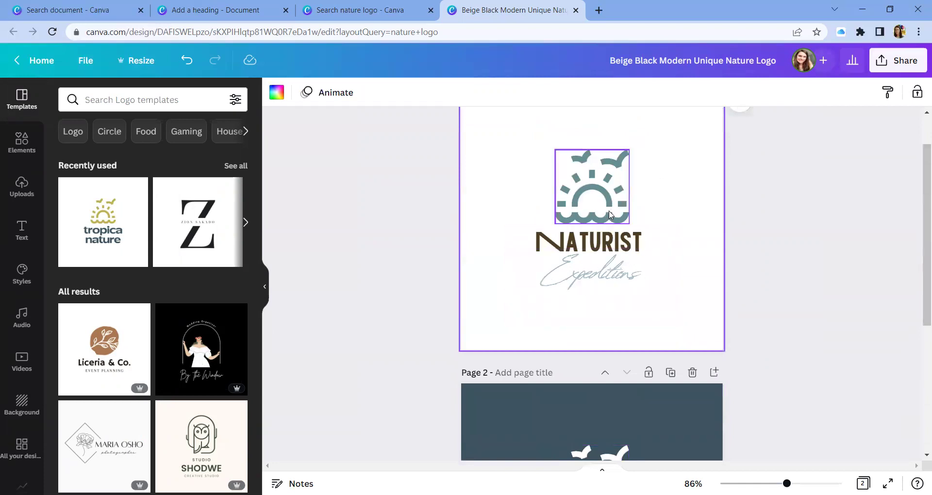
scroll(614, 330, "down", 3)
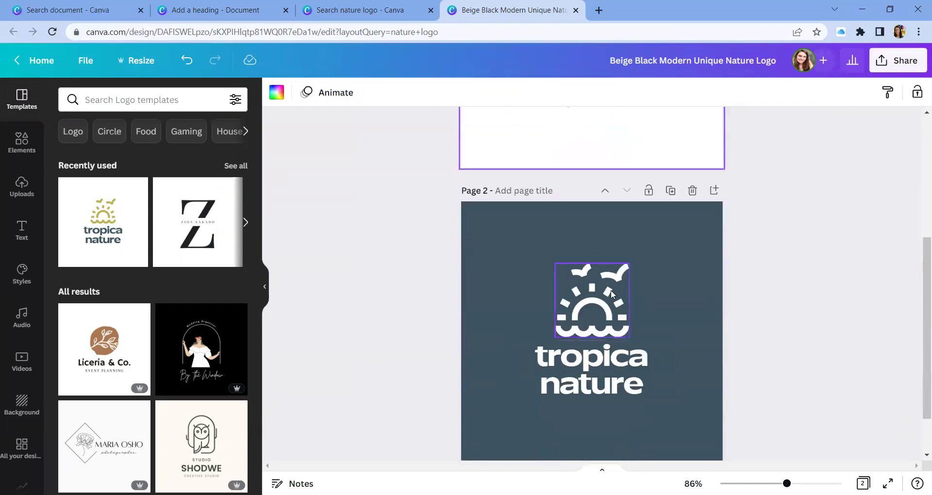
scroll(614, 382, "up", 1)
scroll(614, 383, "up", 5)
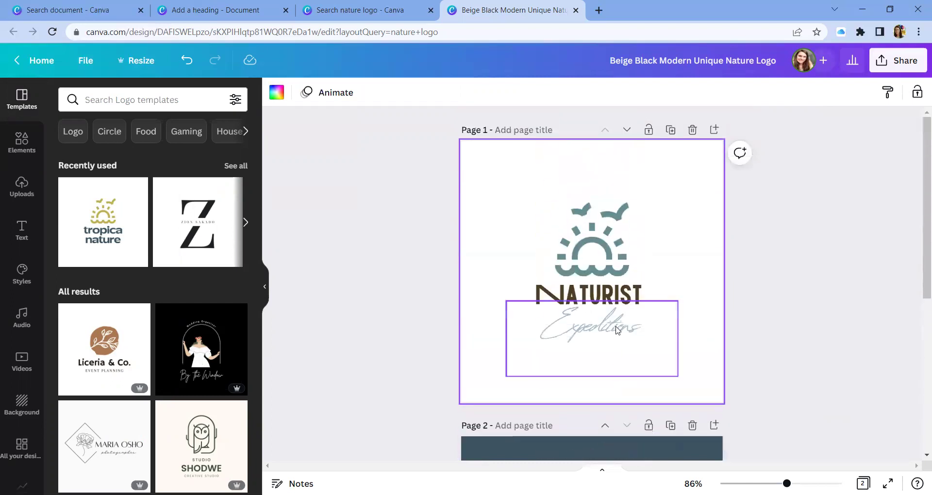
scroll(605, 354, "down", 4)
scroll(605, 354, "down", 1)
scroll(606, 334, "up", 5)
scroll(607, 338, "down", 5)
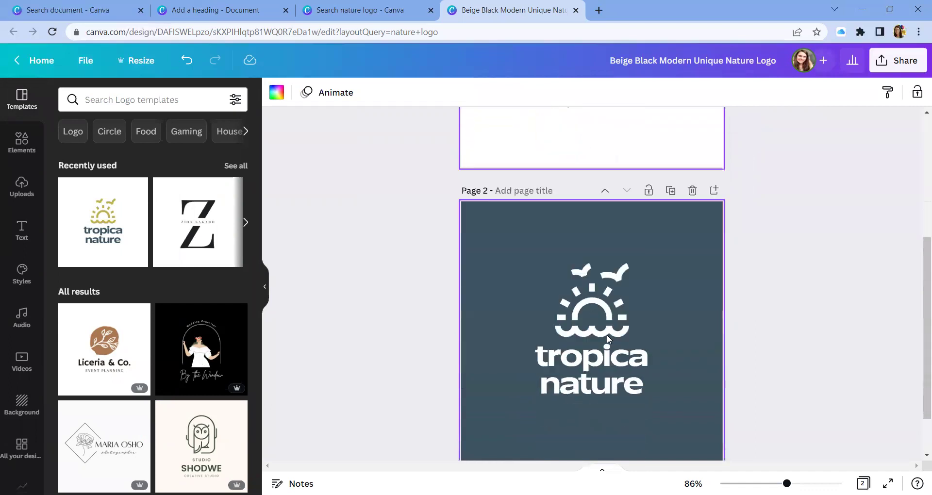
Recolor the sun-and-birds icon on page 2 with the off-white swatch from the Nature Palette.
left_click(606, 325)
left_click(275, 95)
scroll(233, 339, "down", 5)
left_click(238, 345)
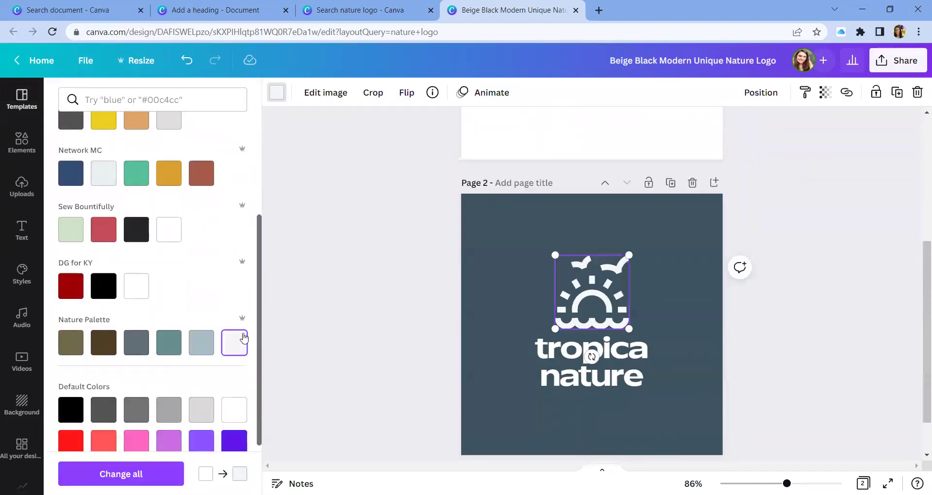
Replace the "tropica nature" text on page 2 with a copy of the "Naturist" and "Expeditions" text from page 1.
left_click(595, 367)
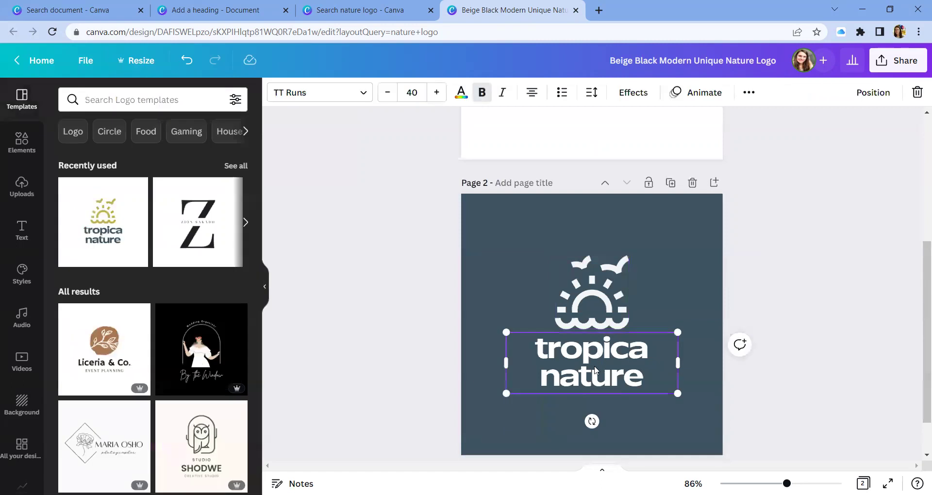
key("Delete")
scroll(594, 366, "up", 5)
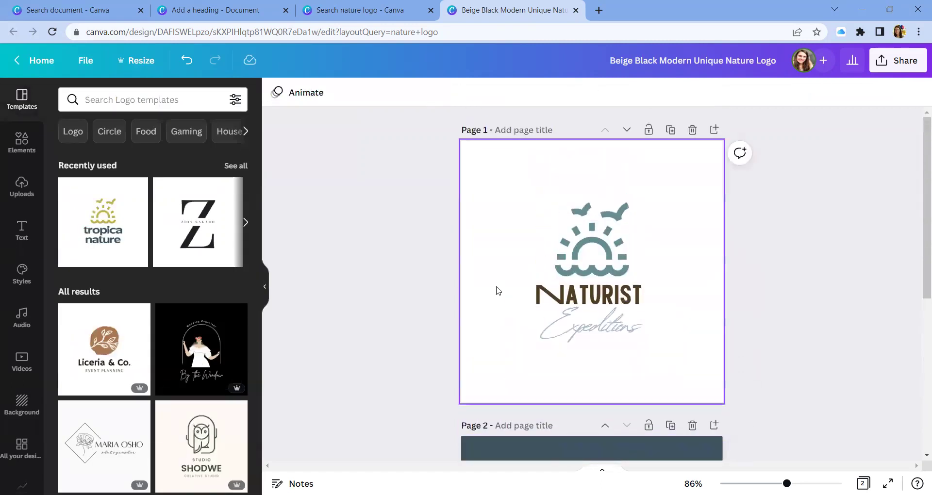
left_click_drag(483, 287, 571, 339)
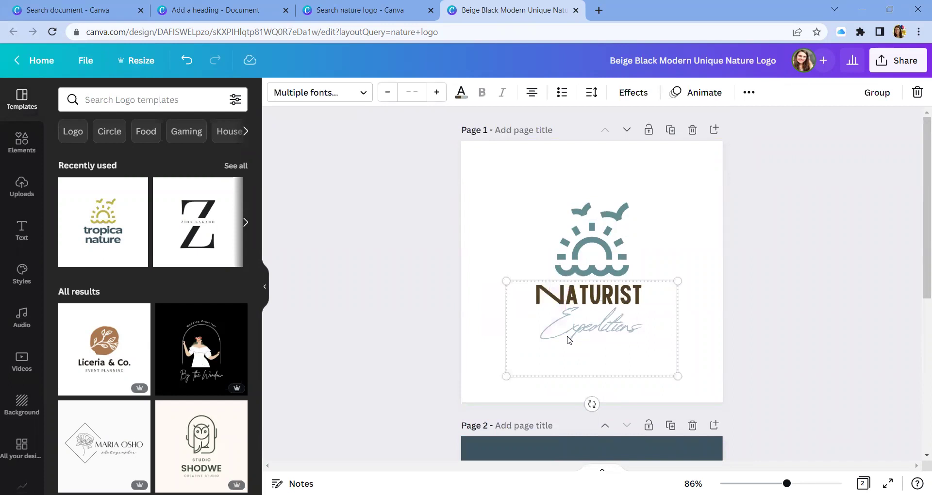
scroll(555, 345, "down", 6)
left_click(565, 357)
key("ctrl+v")
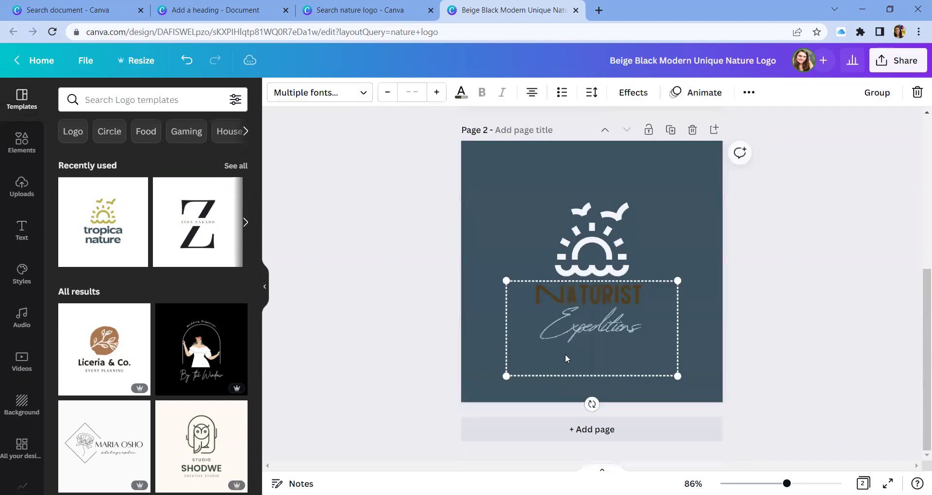
left_click(691, 252)
Recolor the word "Naturist" on page 2 with the light blue swatch from the Nature Palette.
left_click(612, 296)
left_click(615, 288)
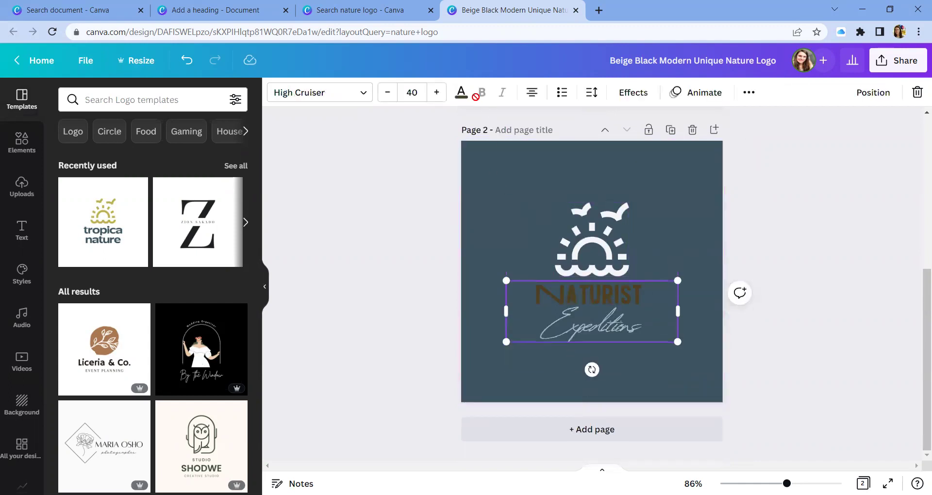
left_click(461, 92)
scroll(204, 374, "down", 4)
left_click(203, 374)
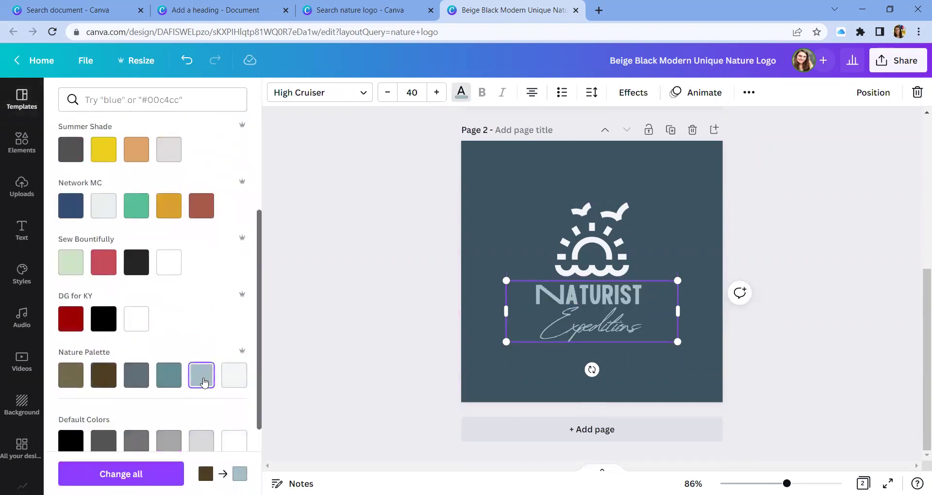
Recolor the word "Expeditions" on page 2 with the off-white swatch from the Nature Palette.
left_click(574, 334)
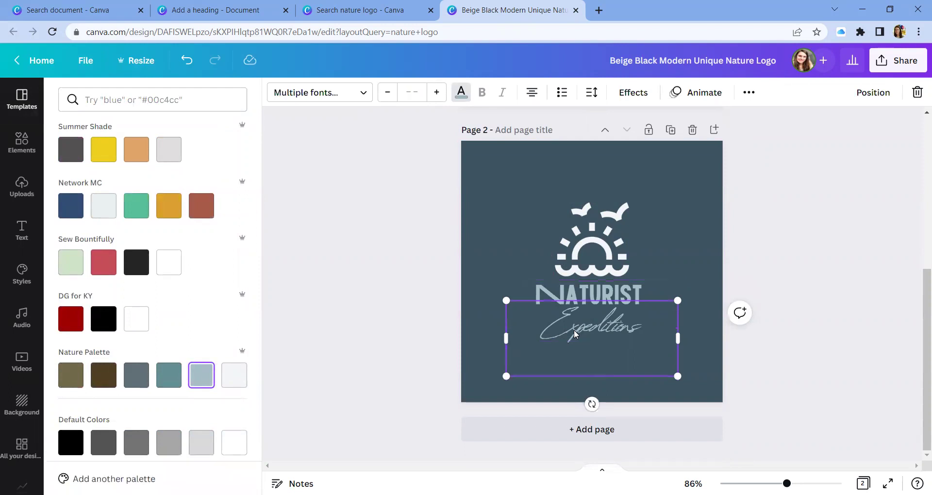
left_click(233, 374)
key("Escape")
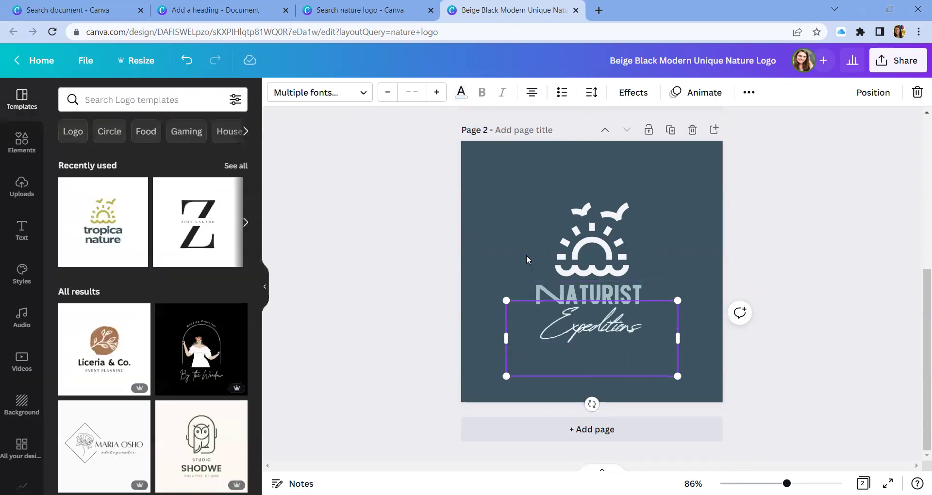
left_click(526, 255)
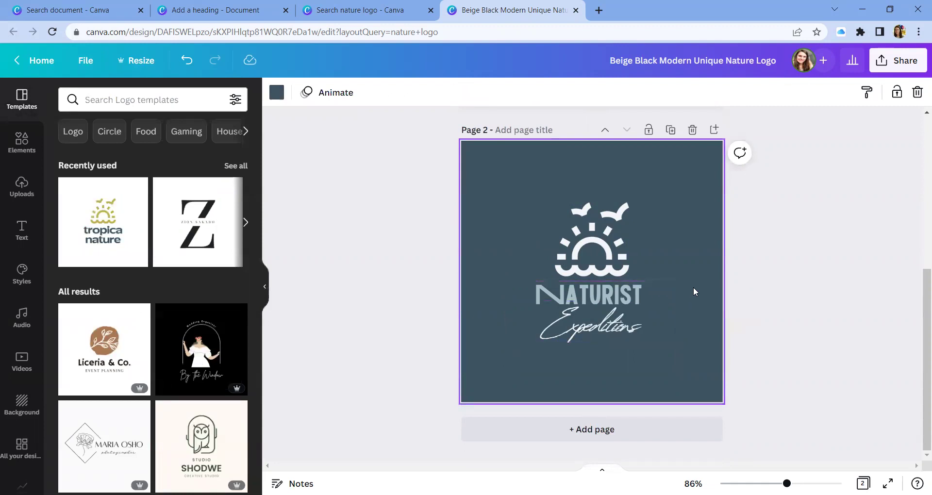
Try the slate gray swatch on page 1's "Naturist" text, then settle on teal from the Nature Palette.
scroll(676, 286, "up", 5)
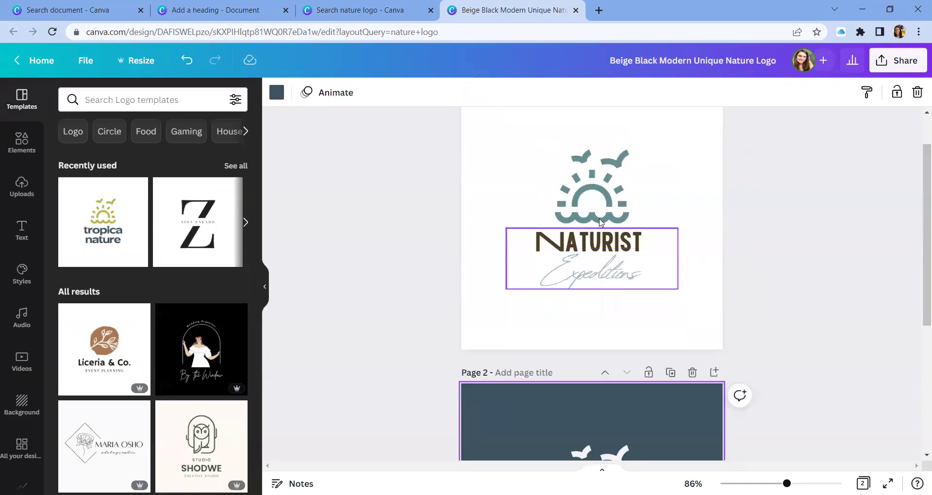
scroll(629, 228, "up", 1)
scroll(629, 228, "down", 2)
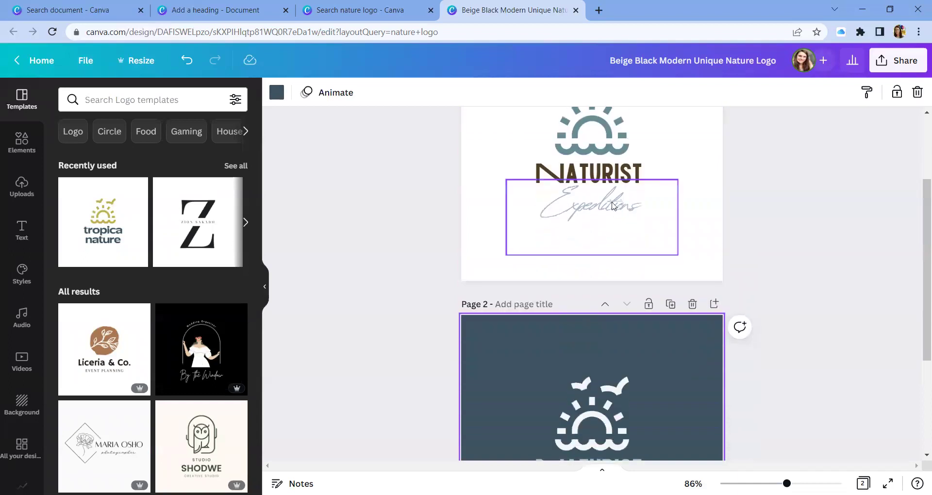
scroll(610, 253, "down", 3)
scroll(611, 270, "up", 4)
left_click(603, 243)
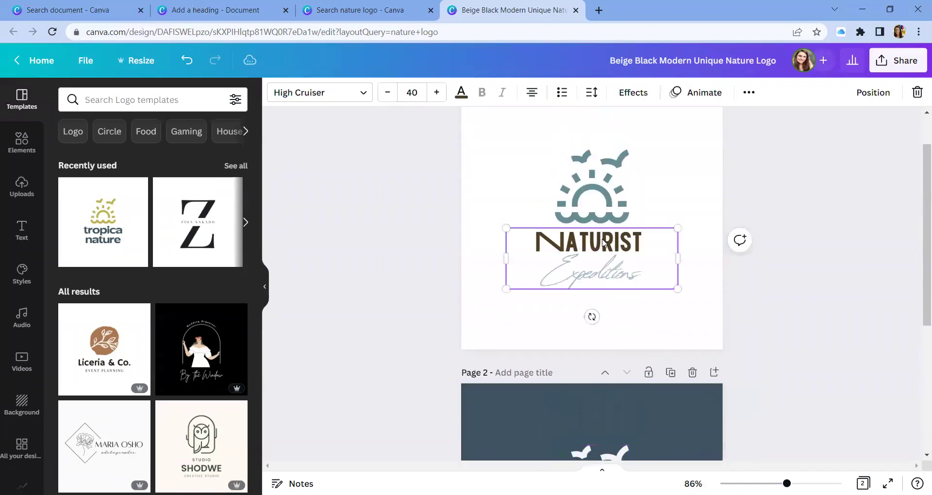
left_click(461, 92)
scroll(141, 316, "down", 5)
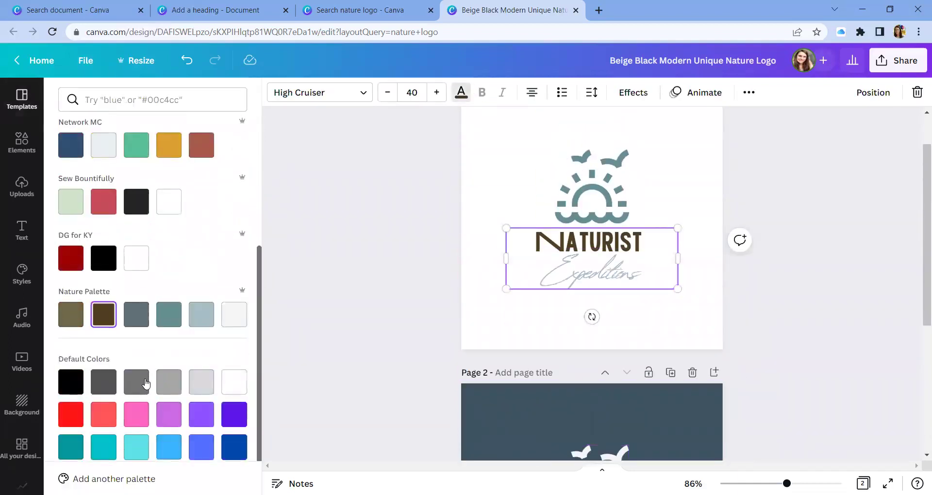
left_click(136, 315)
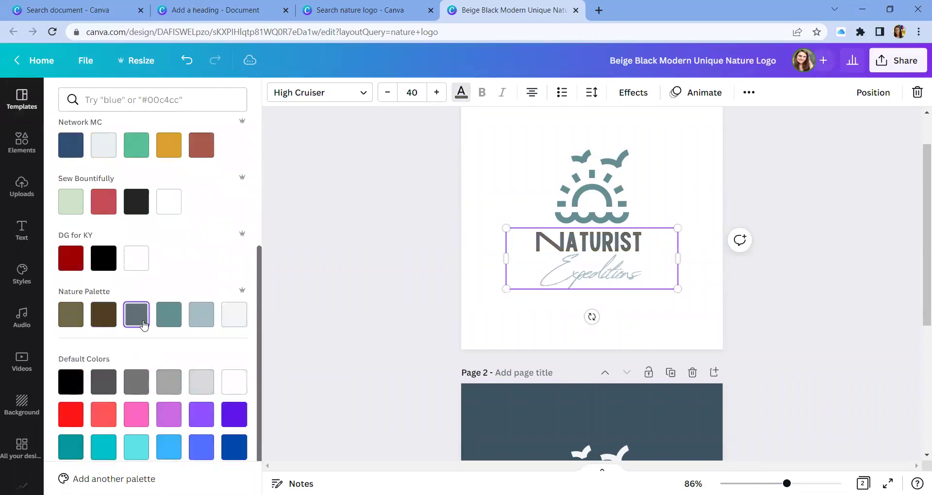
left_click(164, 321)
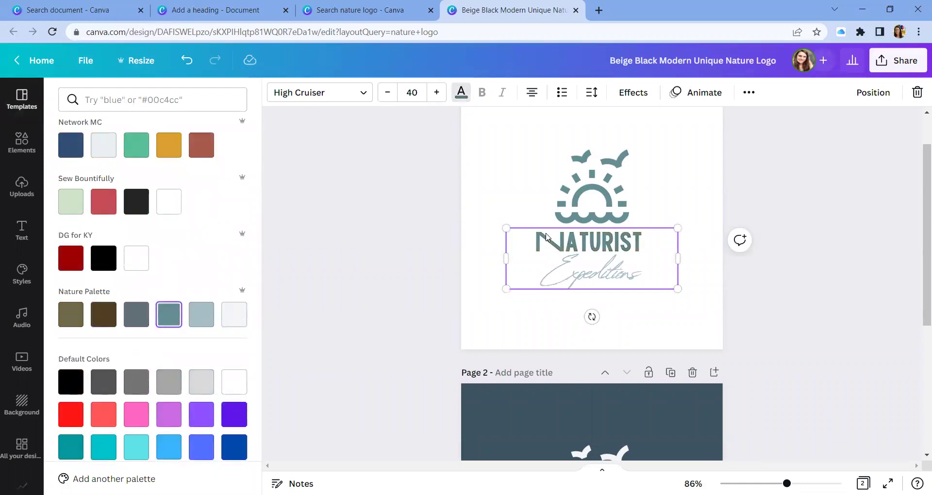
Recolor the sun-and-birds icon on page 1 with the olive swatch from the Nature Palette.
left_click(609, 198)
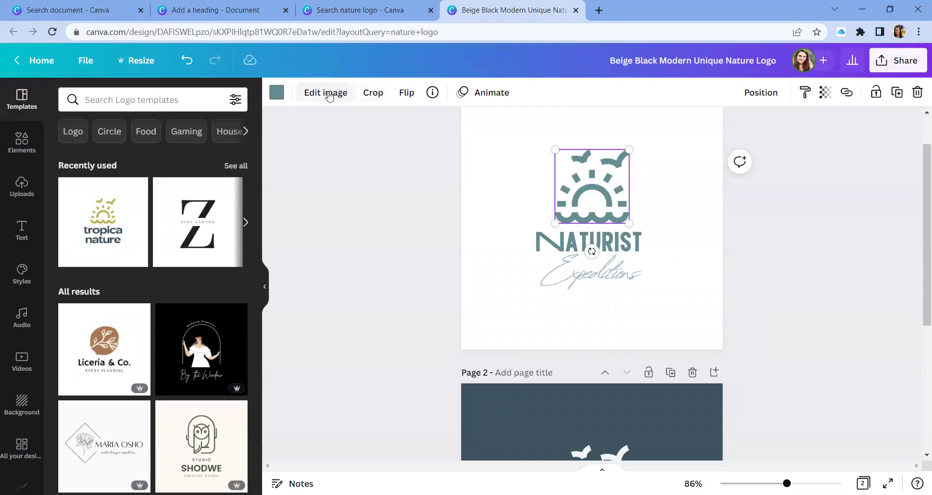
left_click(277, 92)
scroll(146, 332, "down", 4)
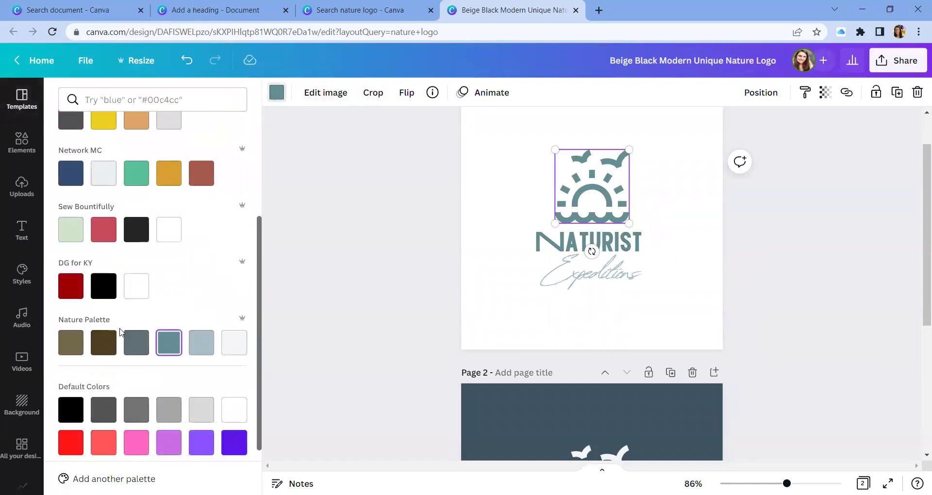
left_click(65, 348)
left_click(411, 286)
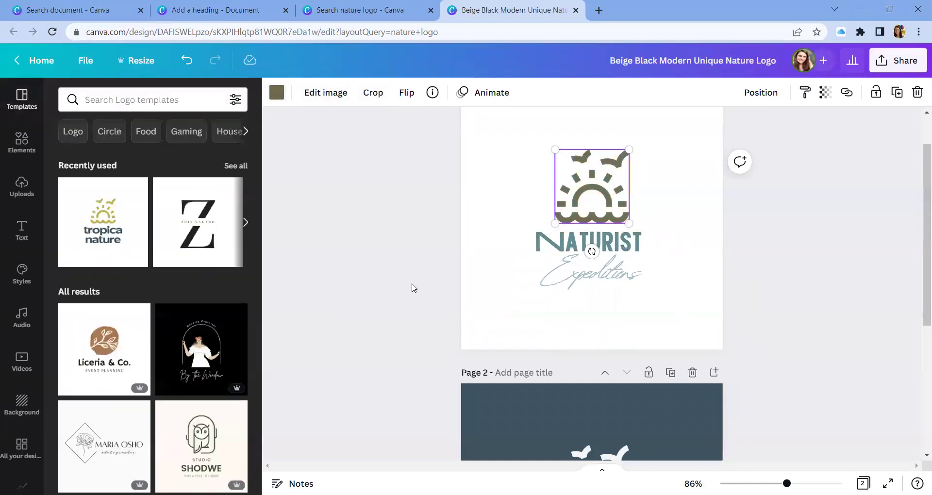
Review both logo pages and open the logo design's download settings.
scroll(468, 254, "down", 4)
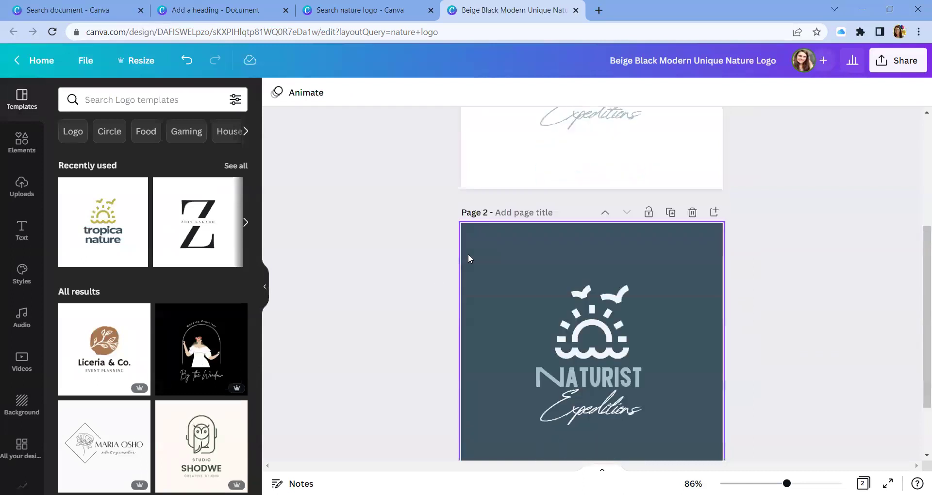
scroll(467, 252, "up", 5)
scroll(470, 262, "up", 1)
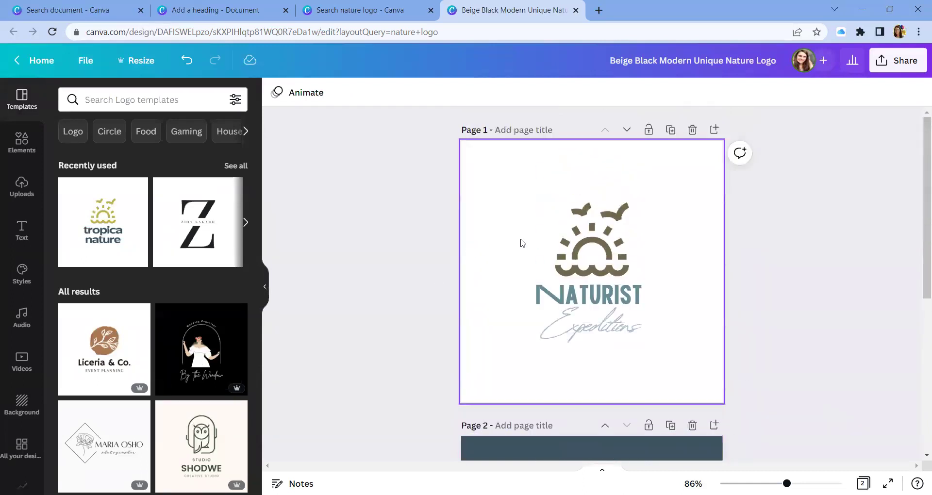
left_click(878, 62)
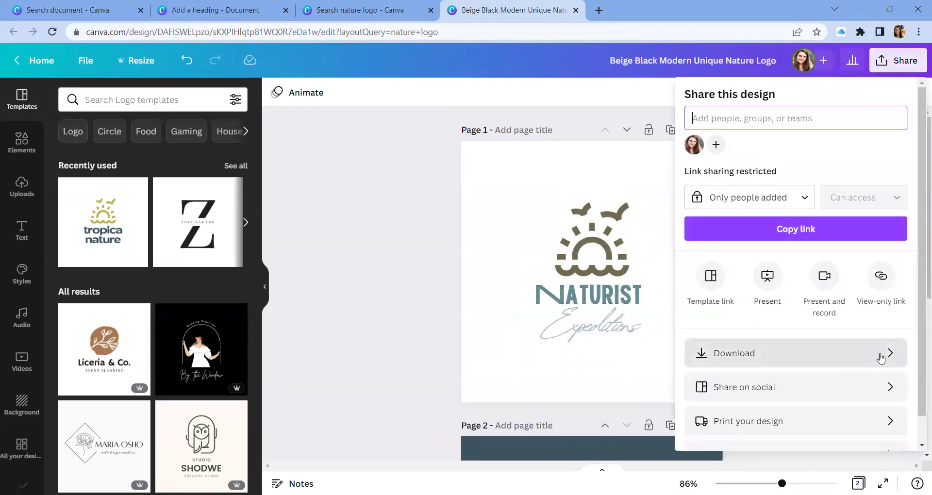
left_click(873, 343)
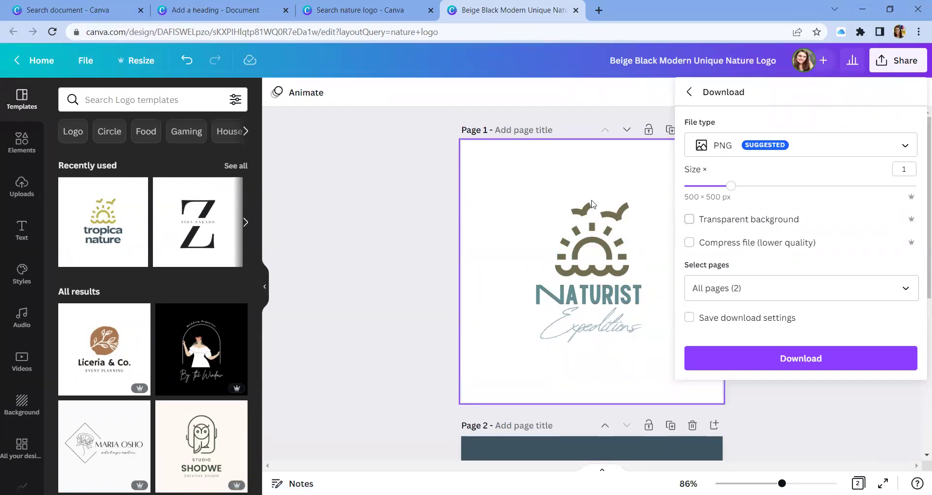
Check the mood board document and return to the logo design.
left_click(335, 10)
left_click(254, 10)
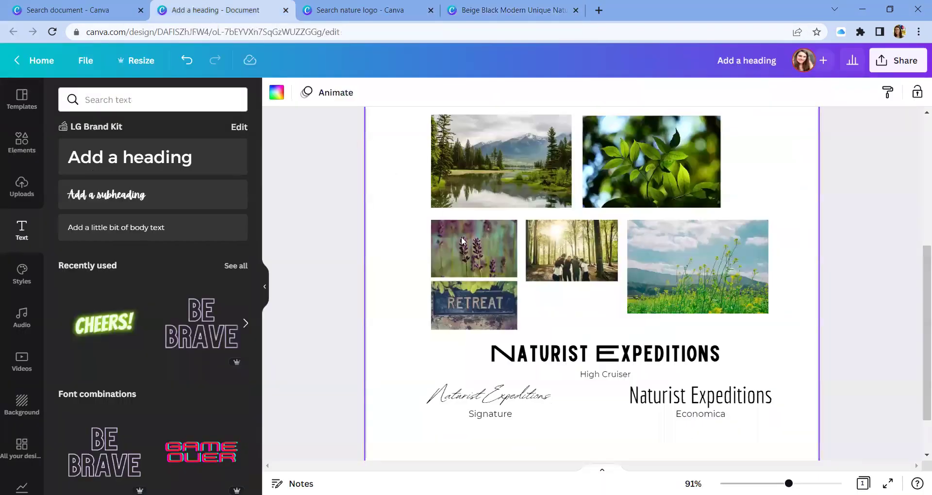
left_click(478, 11)
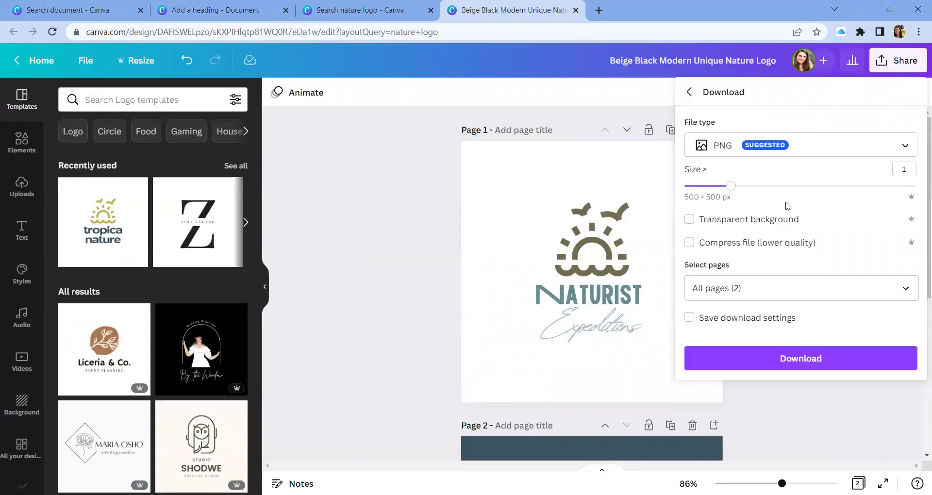
Download only page 1 of the logo design as a PNG.
left_click(906, 288)
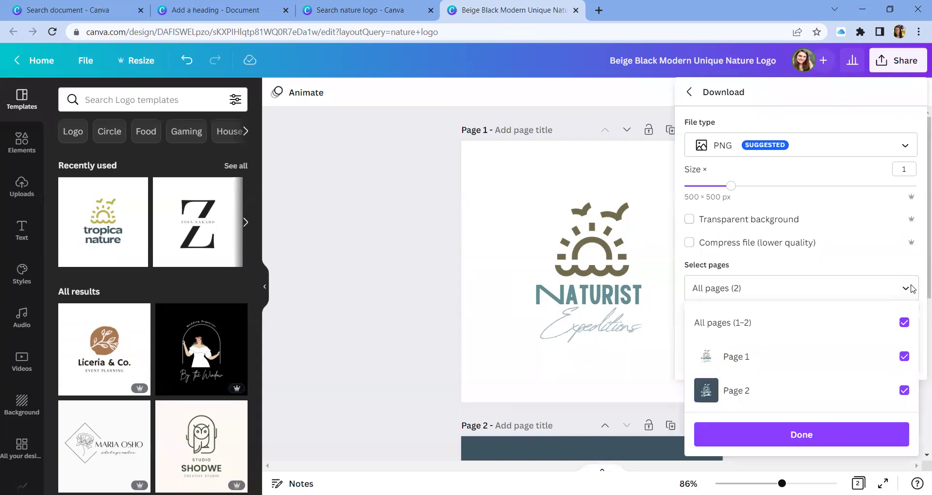
left_click(904, 322)
left_click(904, 361)
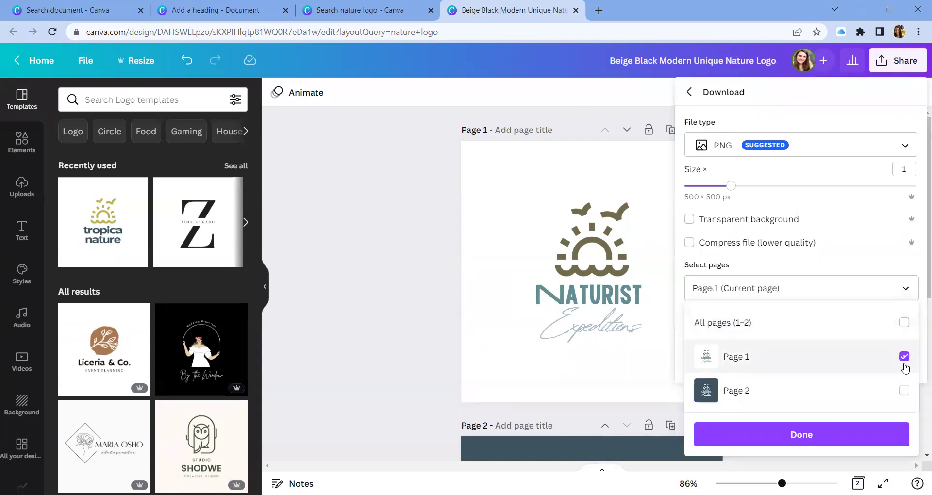
left_click(888, 434)
left_click(875, 351)
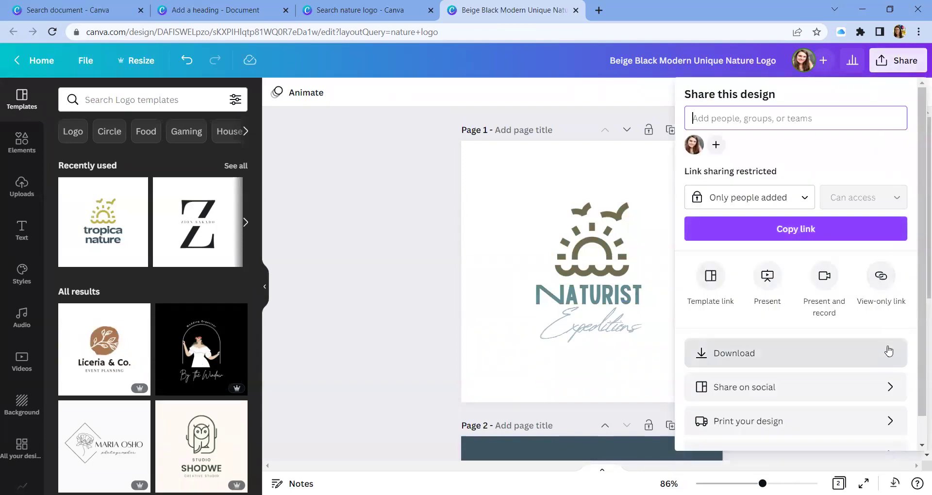
left_click(884, 352)
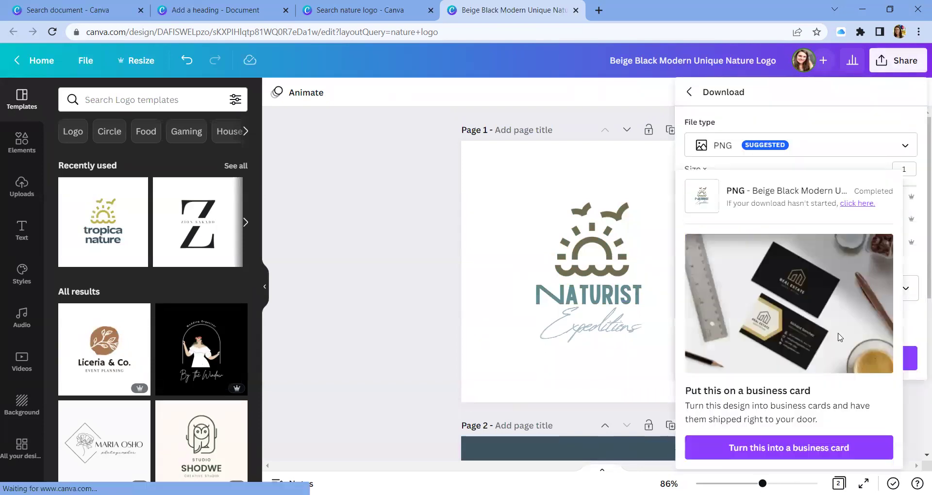
Download only page 2 of the logo design as a separate PNG.
left_click(905, 288)
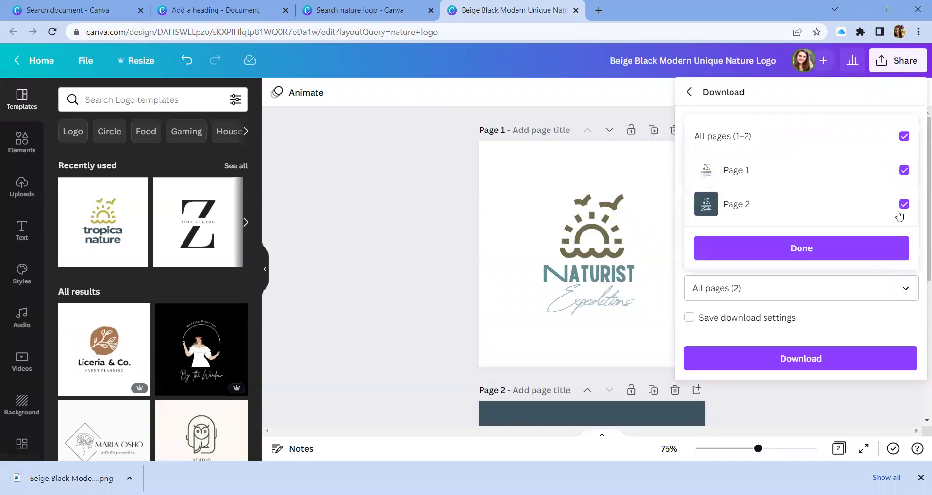
left_click(904, 136)
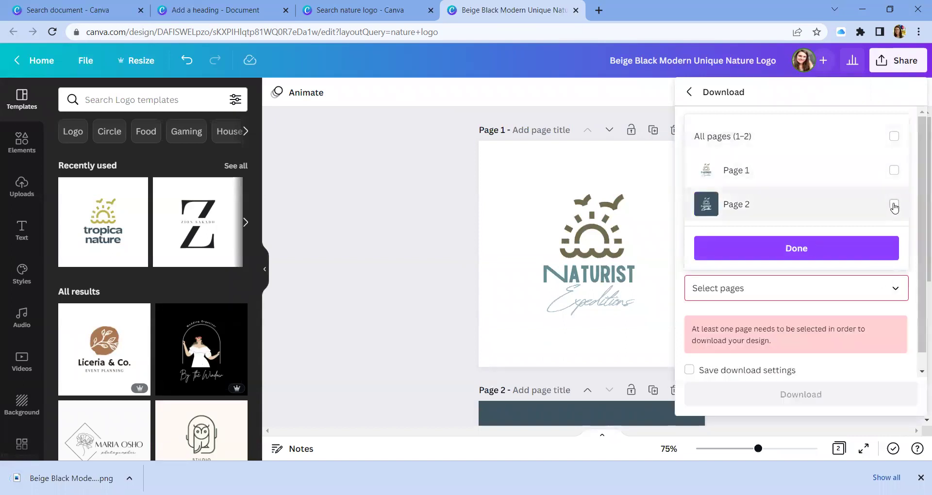
left_click(900, 204)
left_click(878, 249)
left_click(857, 354)
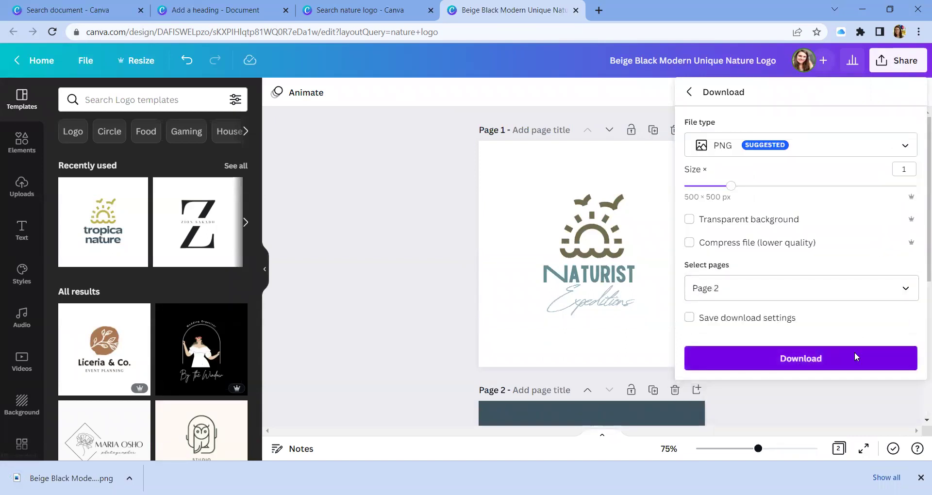
Switch to the mood board document and upload the two Beige Black Modern Unique Nature Logo PNGs from the Downloads folder.
left_click(183, 14)
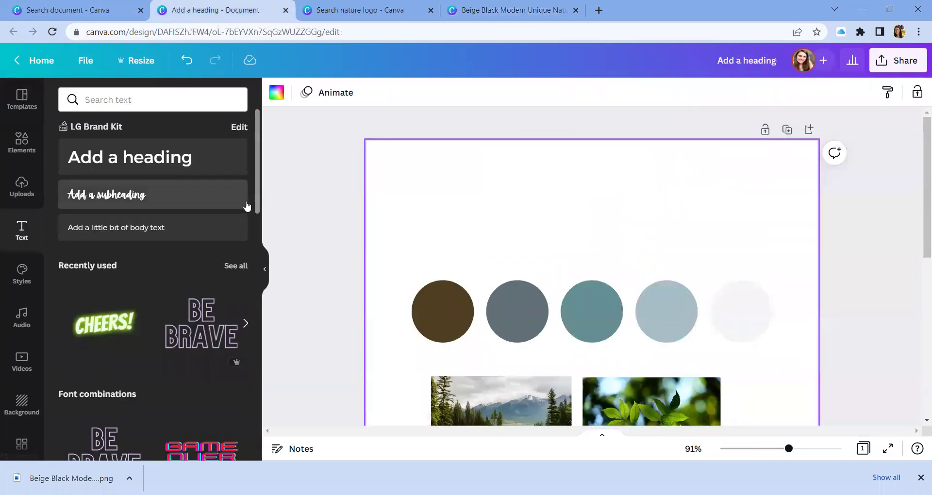
left_click(22, 204)
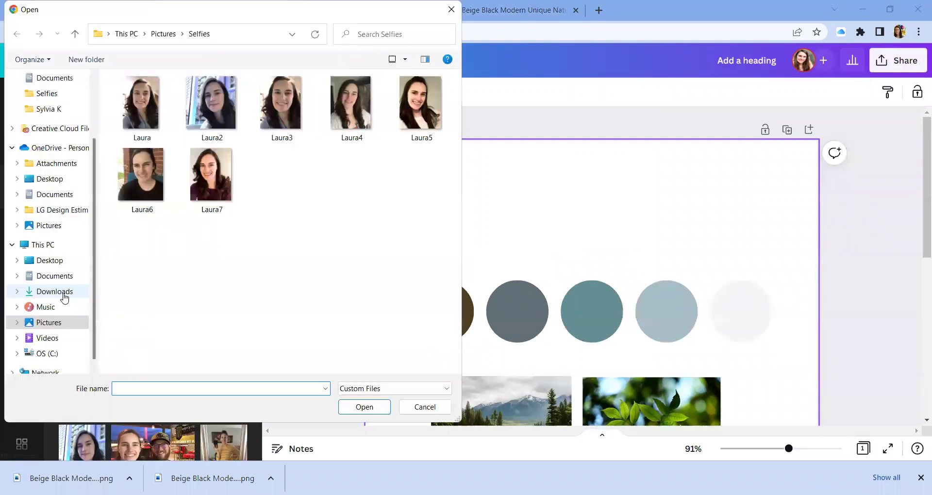
left_click(61, 291)
left_click(133, 112)
left_click(172, 111, "ctrl")
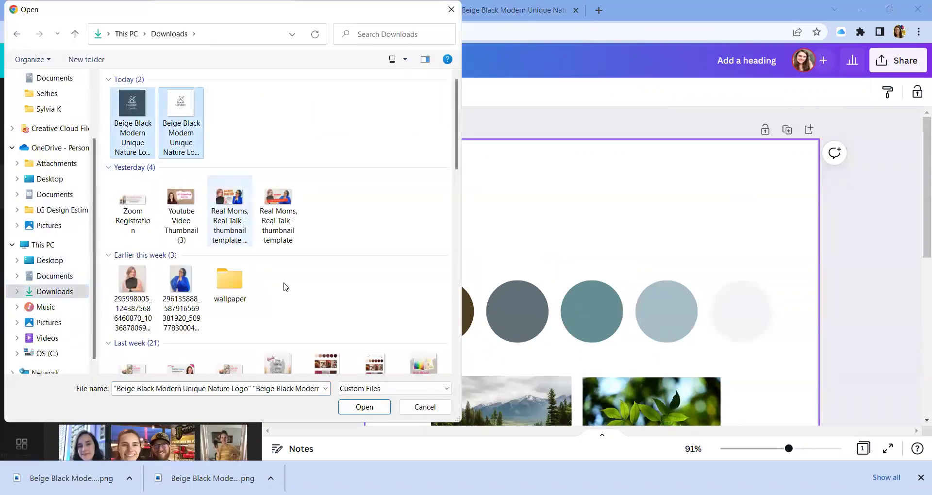
left_click(365, 407)
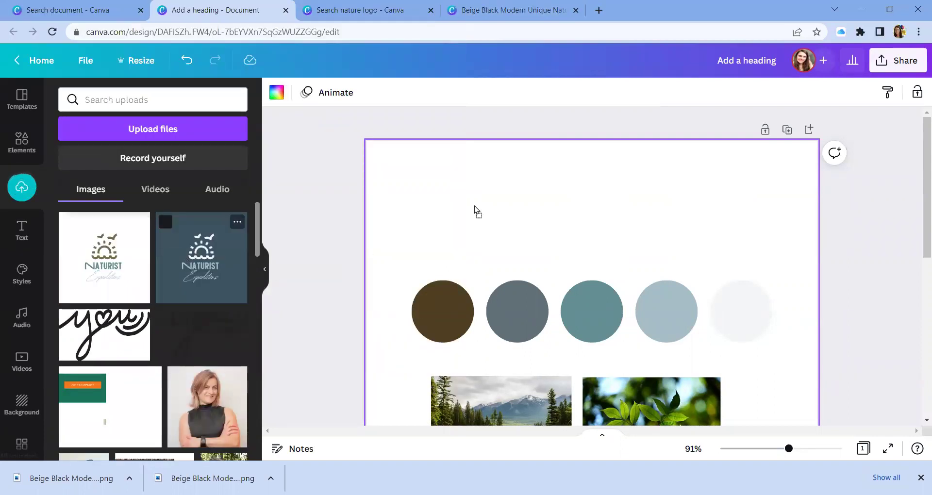
Place the dark-background logo on the mood board and shrink it to fit above the brown and gray color circles.
left_click_drag(475, 211, 554, 257)
left_click_drag(693, 404, 535, 251)
left_click_drag(490, 213, 491, 228)
Add the white-background logo beside the dark one, shrink it to a similar size, and shift the dark logo slightly inward.
left_click(138, 275)
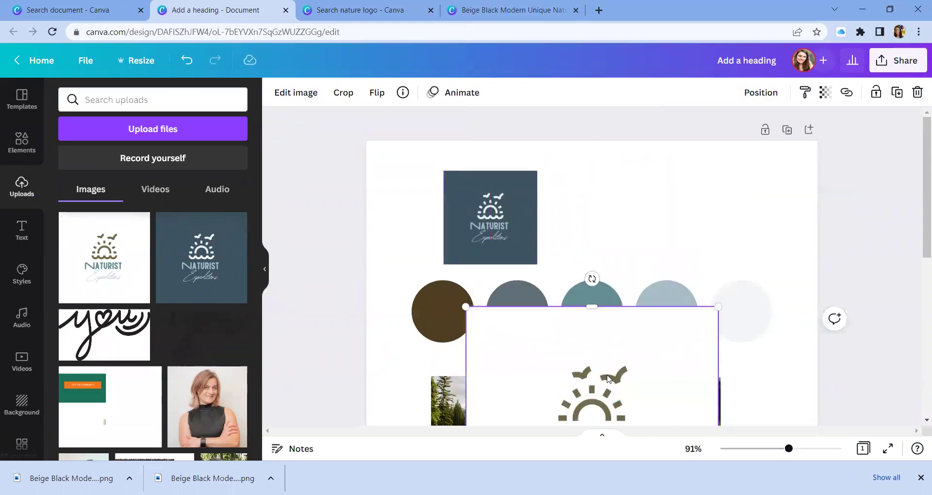
left_click_drag(563, 413, 684, 290)
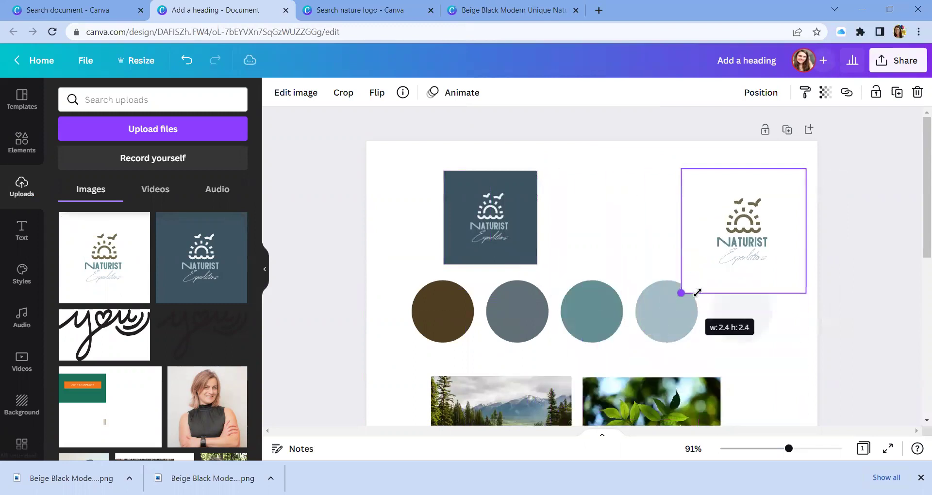
left_click_drag(747, 230, 656, 243)
left_click_drag(713, 302, 682, 239)
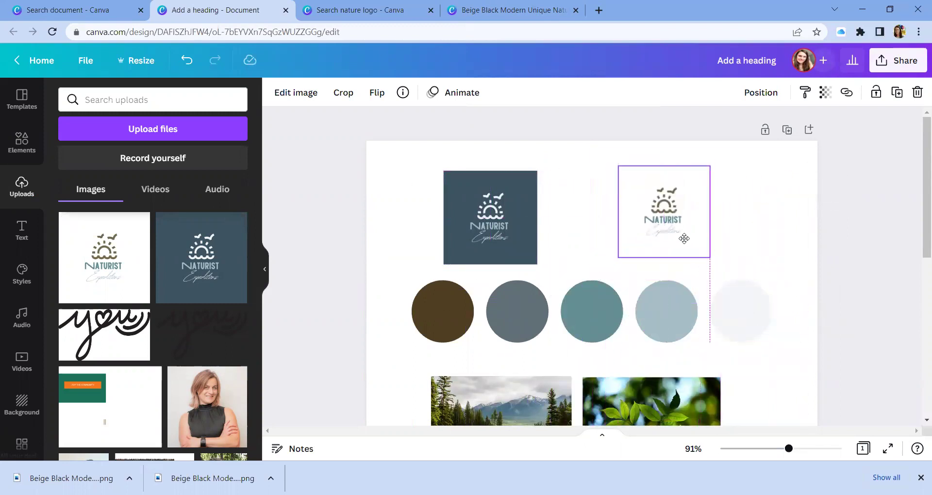
left_click_drag(498, 254, 517, 254)
left_click(596, 239)
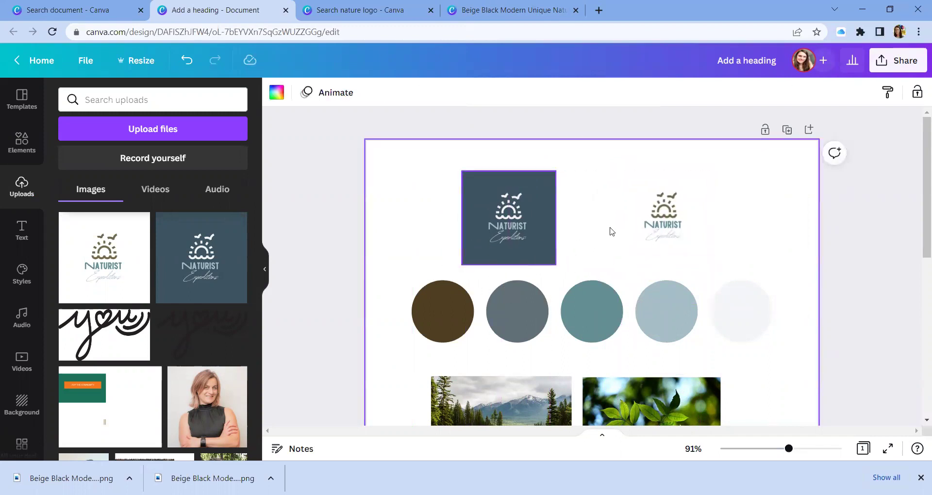
Add a square shape and resize it slightly larger than the white logo, placing it over that logo.
left_click(663, 219)
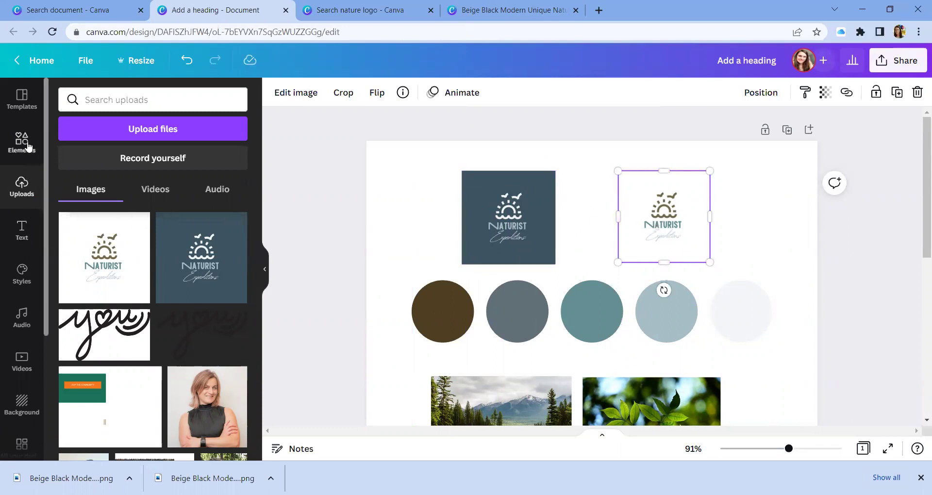
left_click(28, 145)
scroll(56, 207, "down", 5)
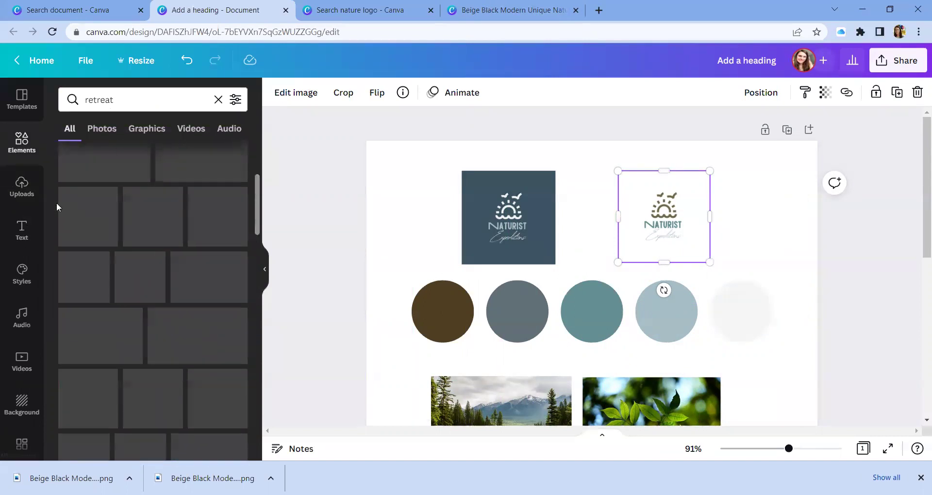
left_click(28, 141)
left_click(80, 284)
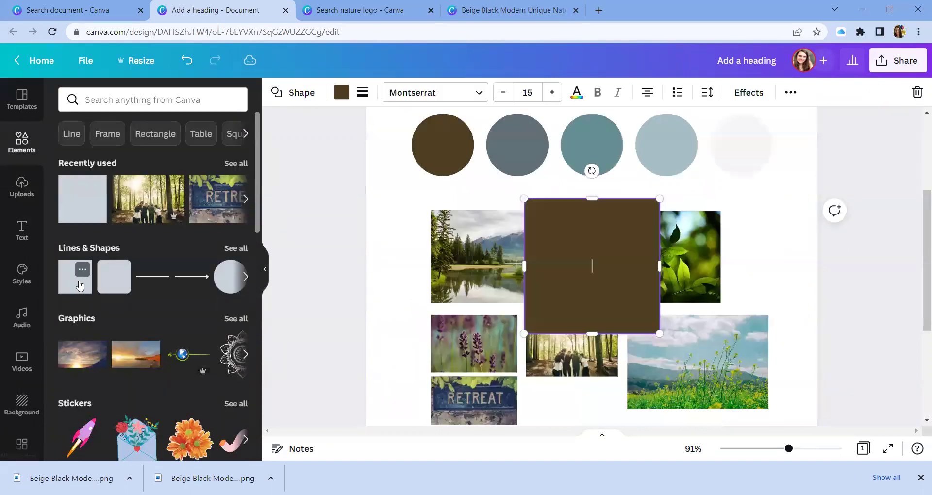
scroll(592, 271, "up", 4)
left_click_drag(619, 351, 678, 176)
left_click_drag(600, 289, 644, 246)
left_click_drag(696, 179, 685, 193)
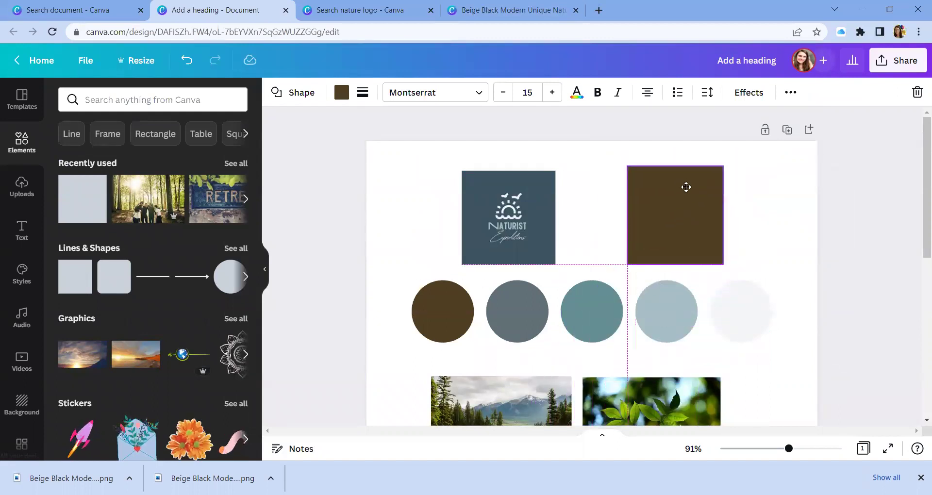
Send the brown square behind the white logo and center it so it forms an even border.
left_click(789, 93)
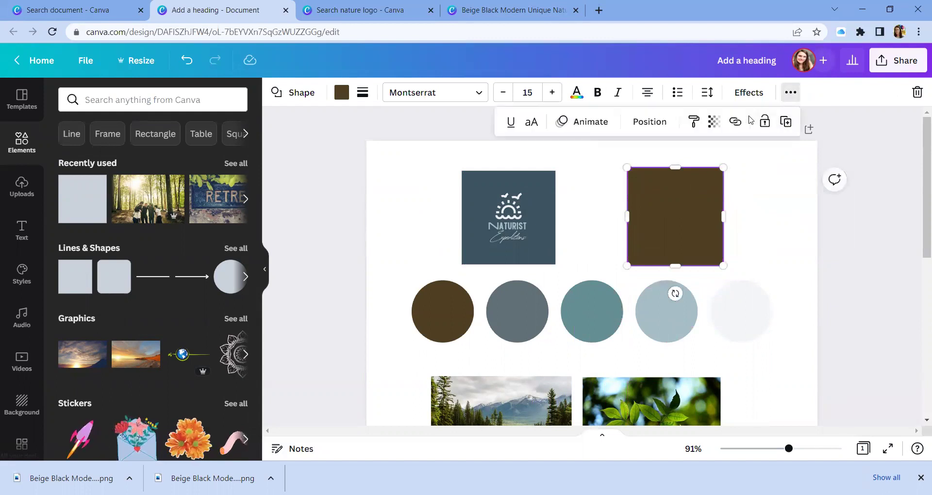
left_click(666, 125)
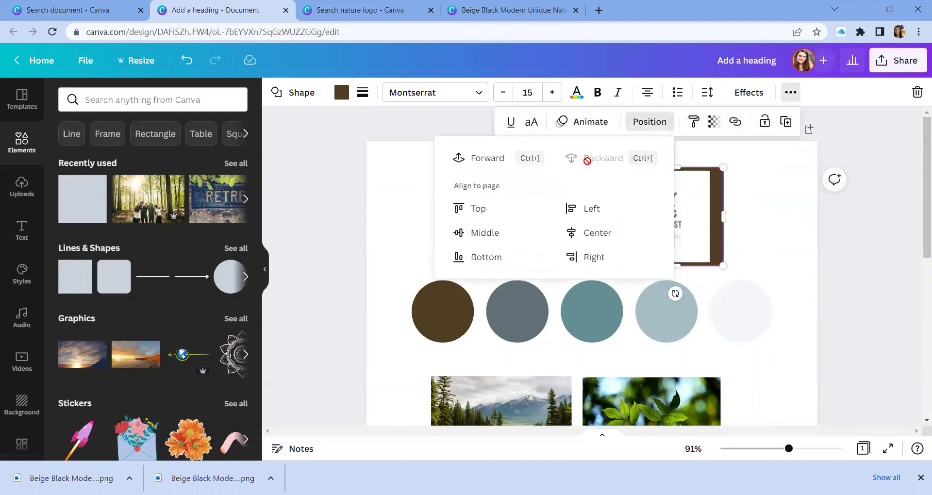
left_click(789, 191)
left_click_drag(713, 208, 701, 209)
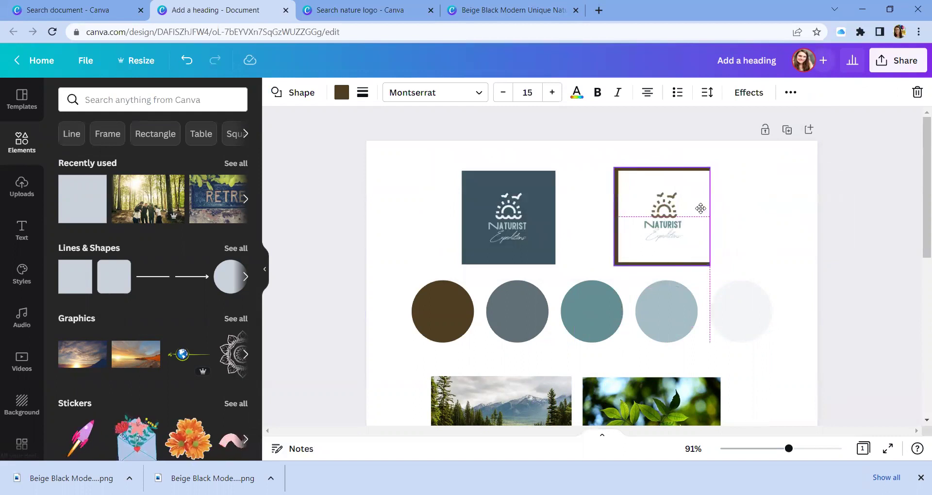
left_click_drag(709, 211, 722, 213)
left_click(766, 212)
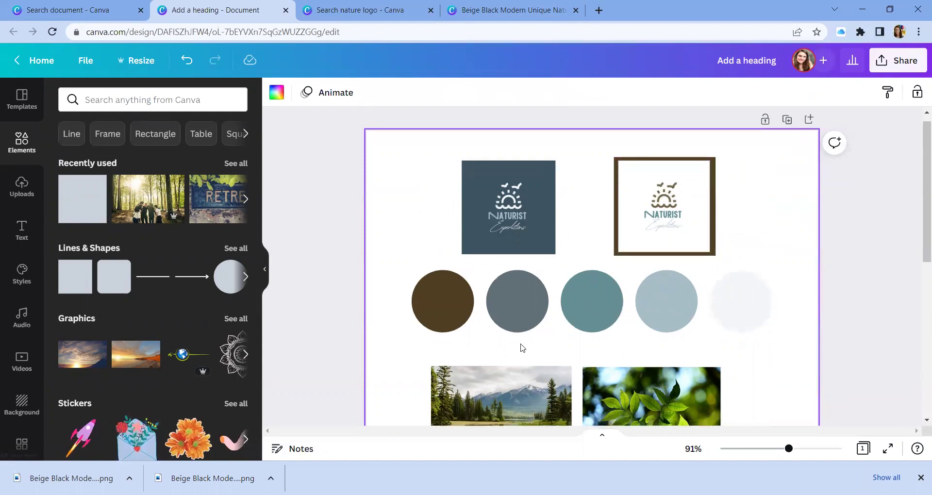
Zoom out to 49% and review the whole mood board, from the logos and palette to the photos and font samples.
scroll(520, 348, "down", 4)
left_click_drag(788, 449, 769, 449)
scroll(772, 407, "down", 2)
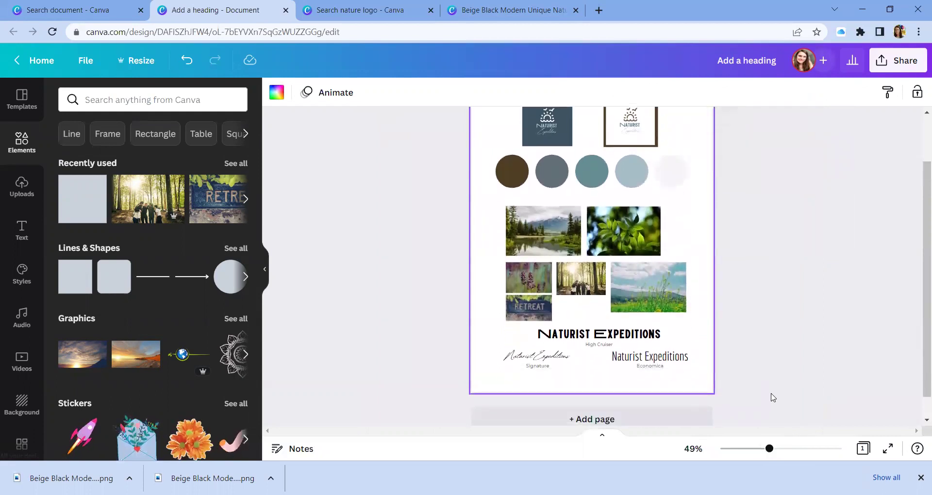
scroll(771, 394, "up", 2)
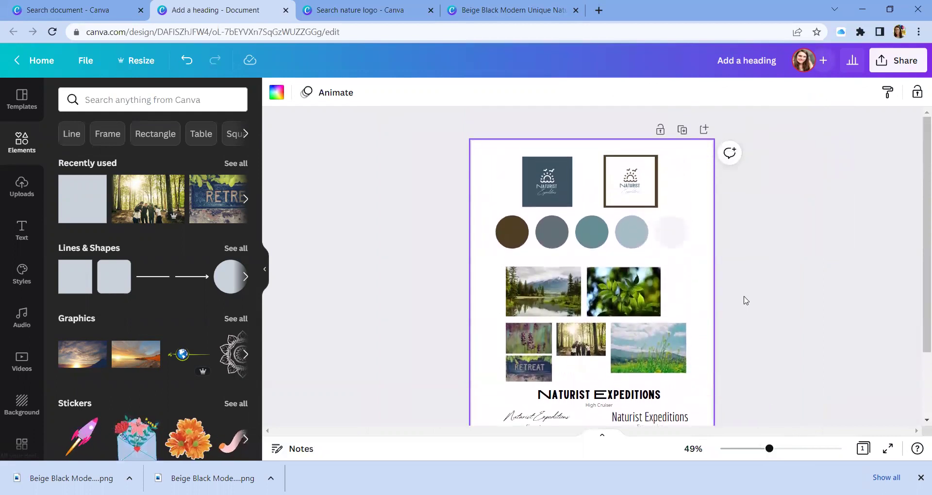
scroll(742, 301, "down", 2)
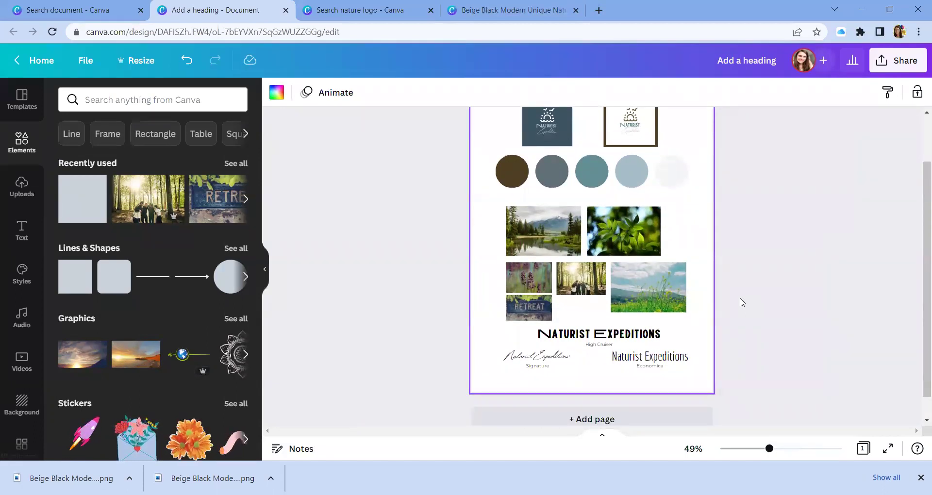
scroll(741, 302, "up", 2)
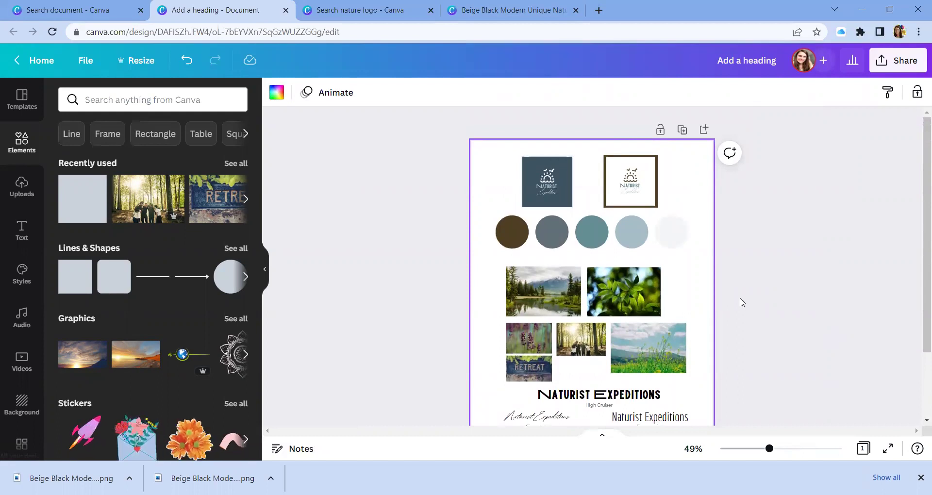
scroll(747, 294, "down", 2)
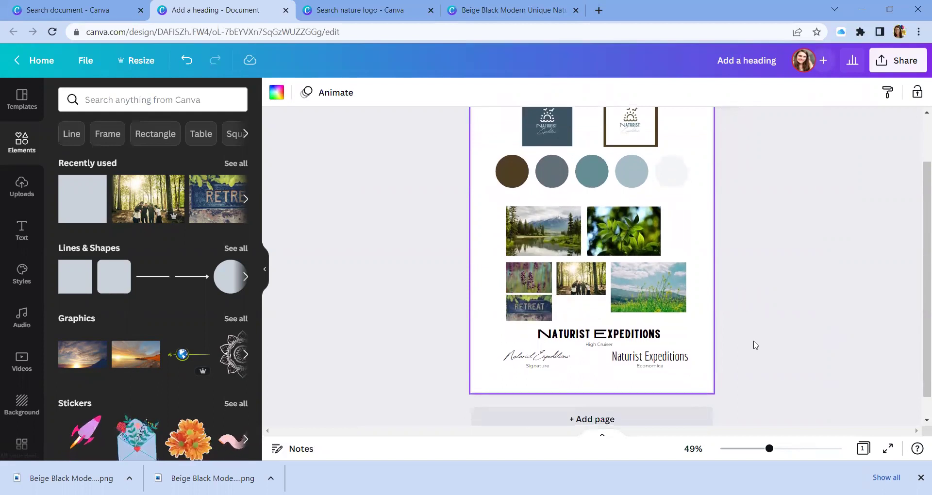
scroll(698, 335, "up", 2)
scroll(727, 324, "down", 2)
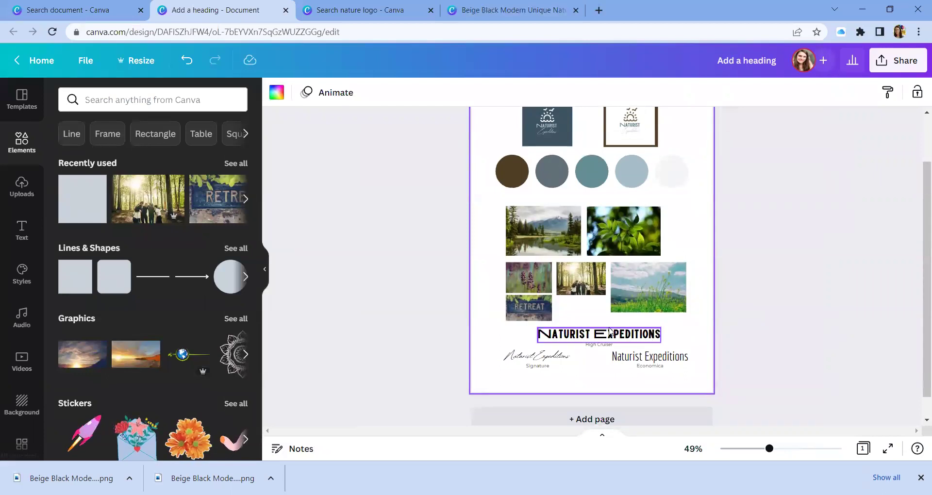
Open the mood board's download options, review the available file types such as PNG and PDF Standard, and close them.
scroll(742, 358, "up", 2)
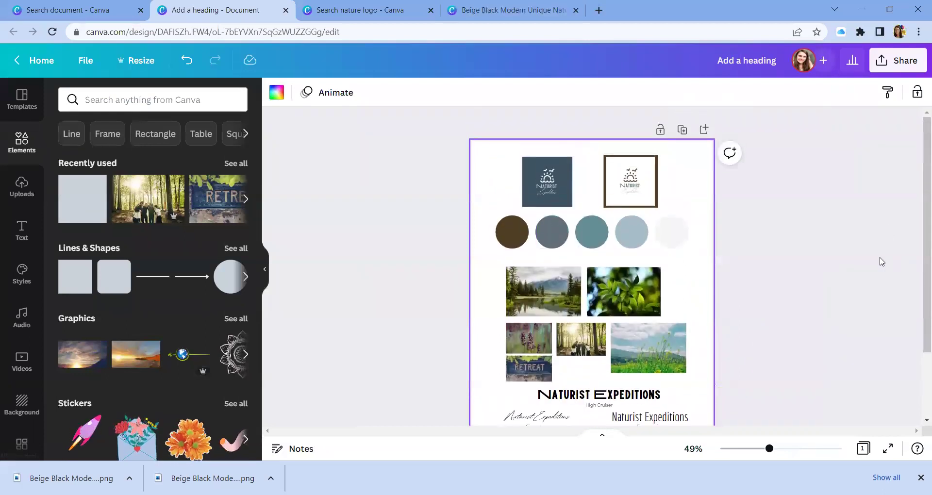
scroll(863, 277, "down", 2)
left_click(908, 63)
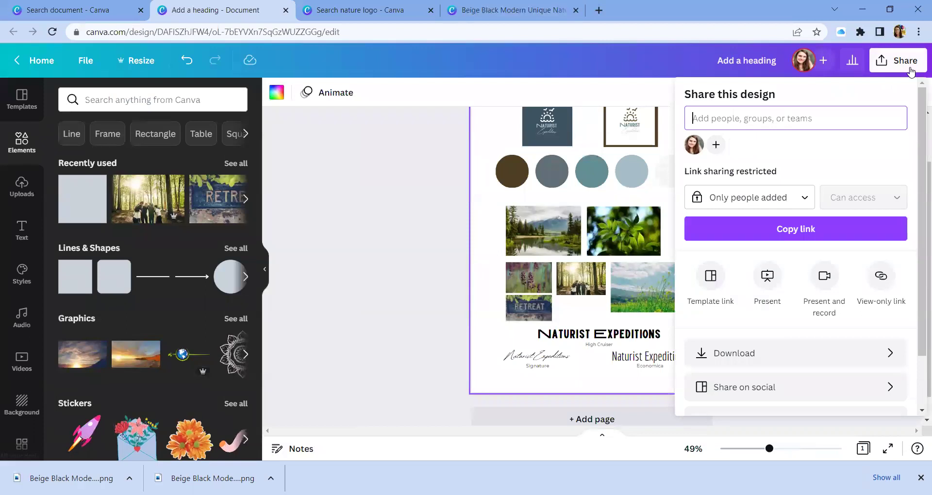
left_click(732, 354)
left_click(868, 145)
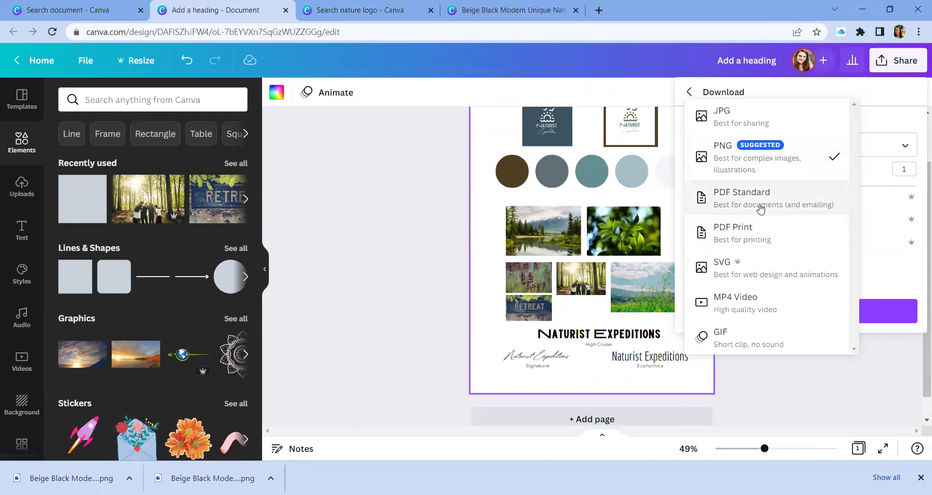
left_click(834, 390)
left_click(782, 354)
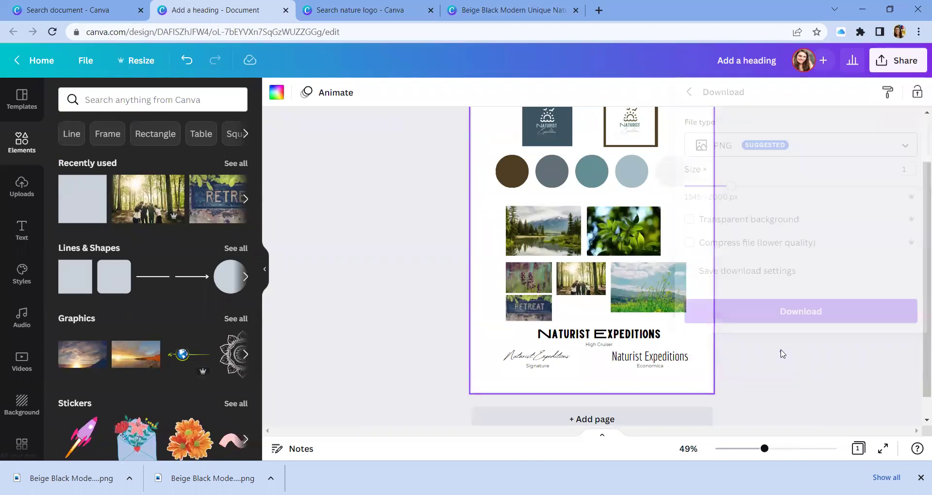
Move the green leaf photo away from the lake photo so it lines up directly above the meadow photo.
scroll(784, 352, "up", 2)
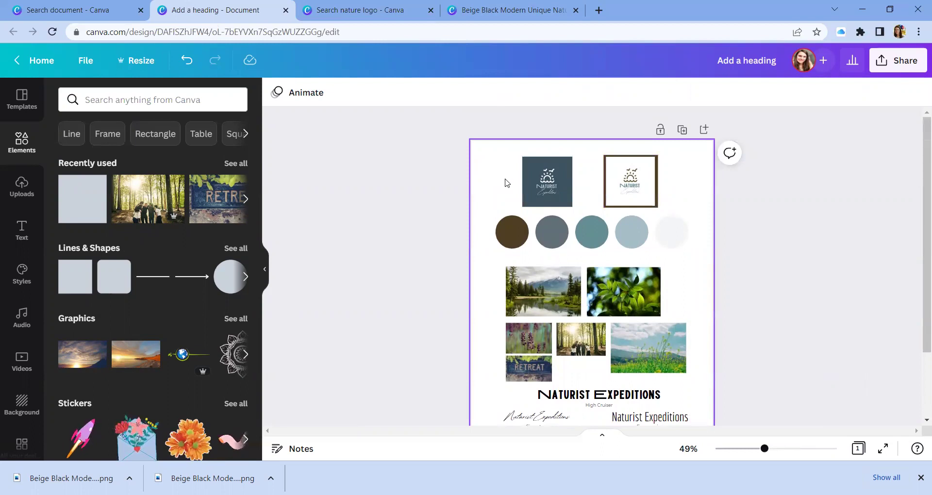
scroll(506, 182, "down", 2)
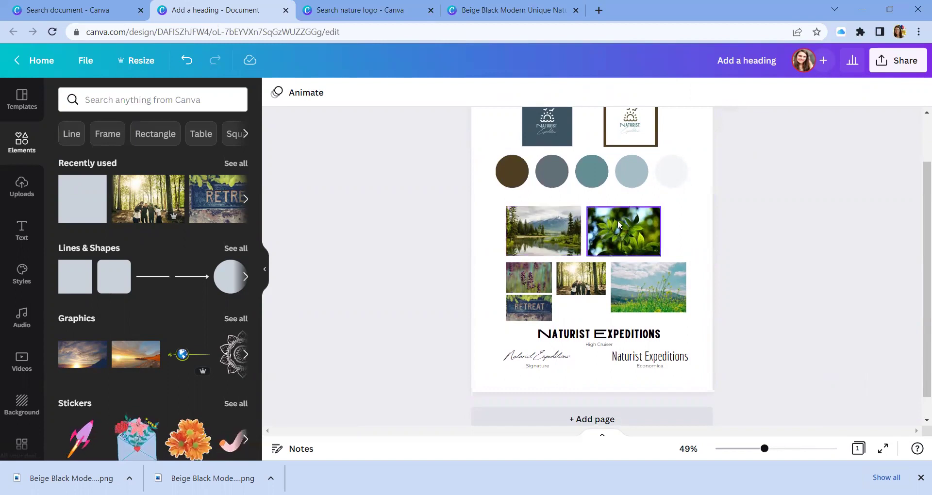
left_click_drag(618, 224, 640, 221)
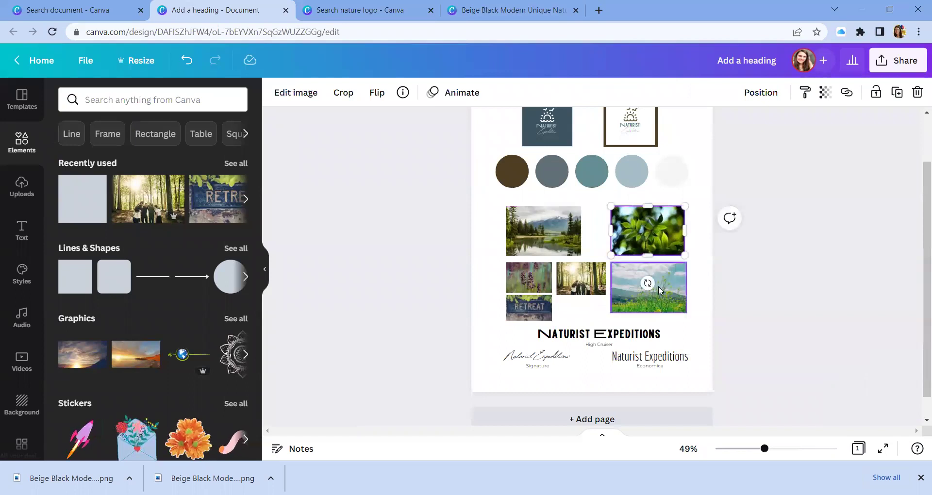
left_click(742, 308)
scroll(778, 316, "down", 1)
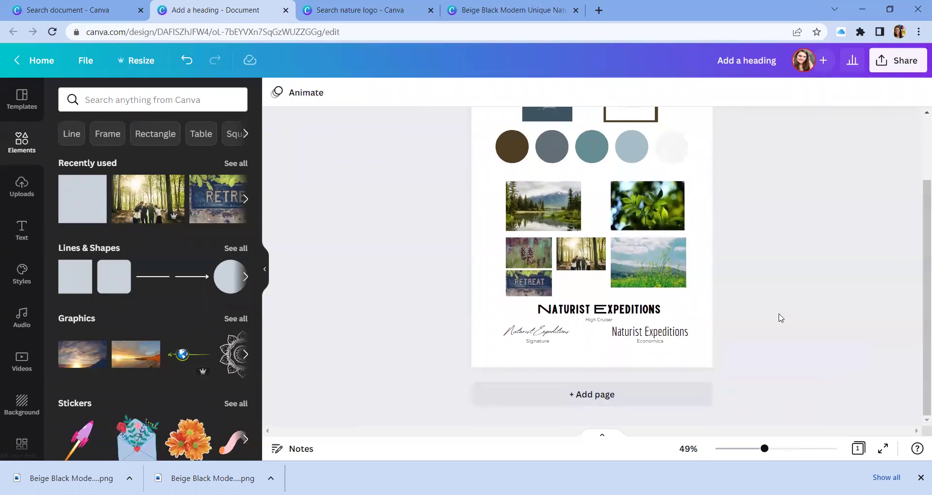
scroll(782, 296, "up", 2)
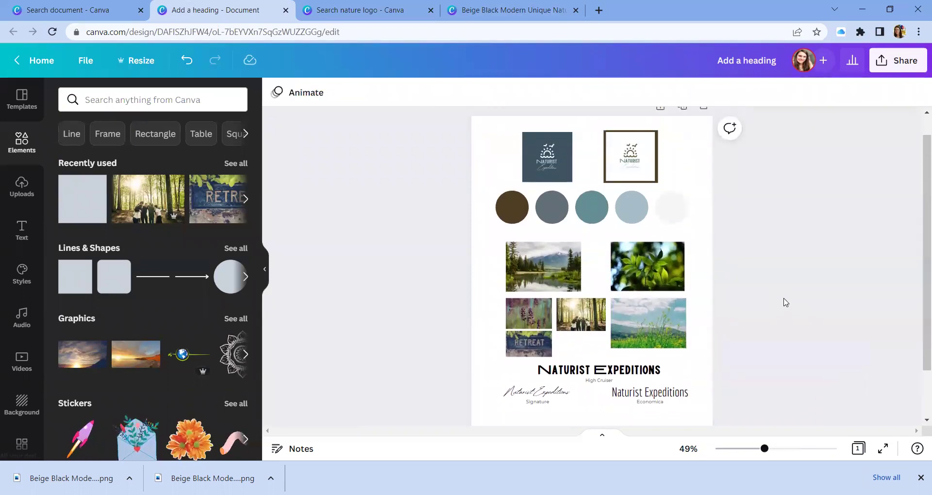